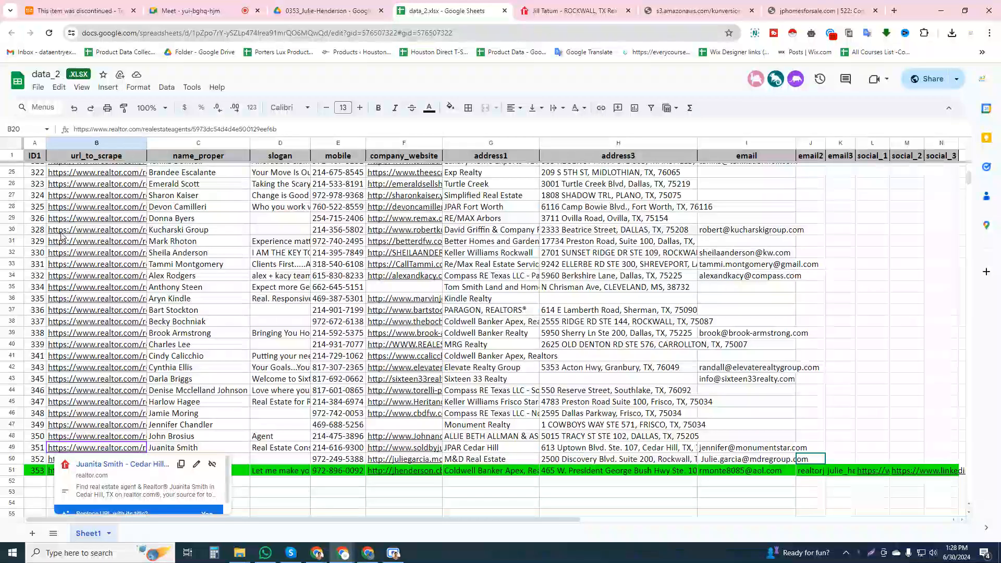
Locate the agent's link in row 20 of the sheet and check the name and brokerage on the matching realtor.com profile
scroll(76, 275, "up", 5)
left_click(69, 271)
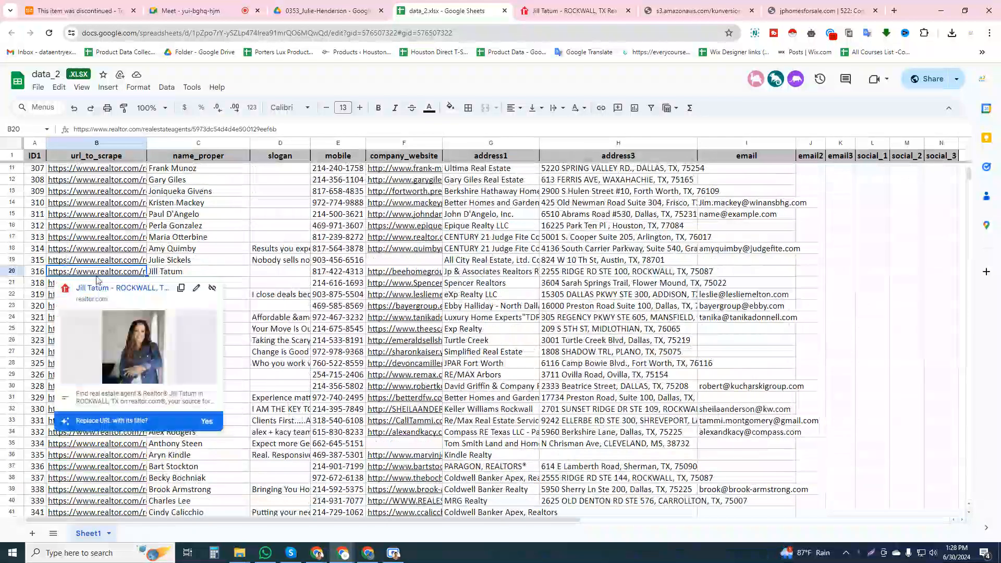
left_click(568, 11)
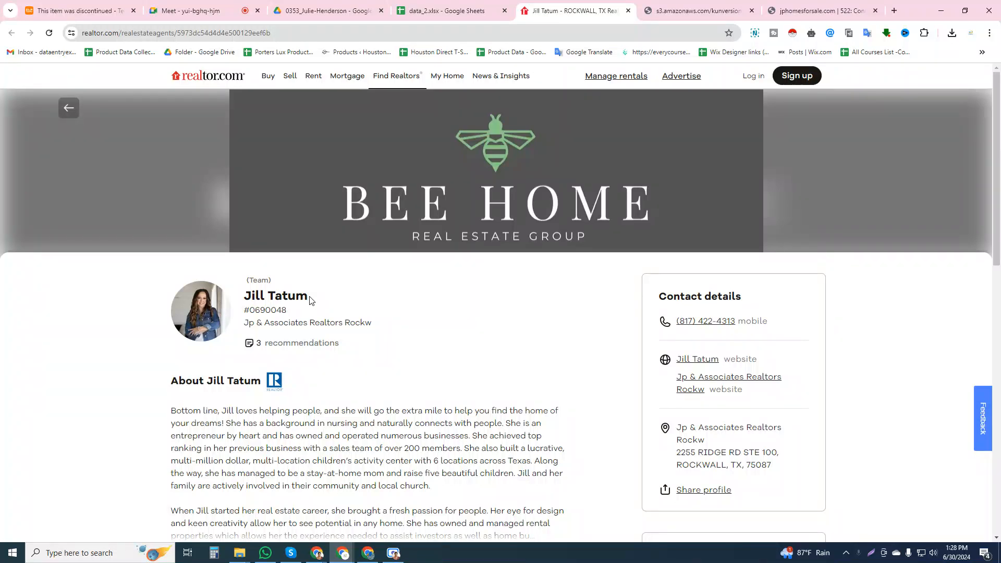
left_click(393, 552)
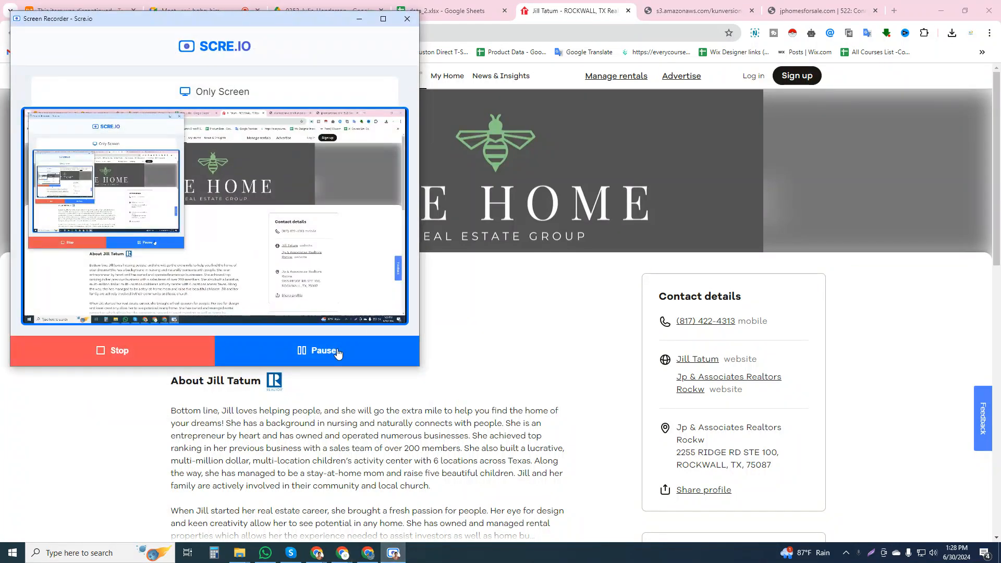
left_click(359, 19)
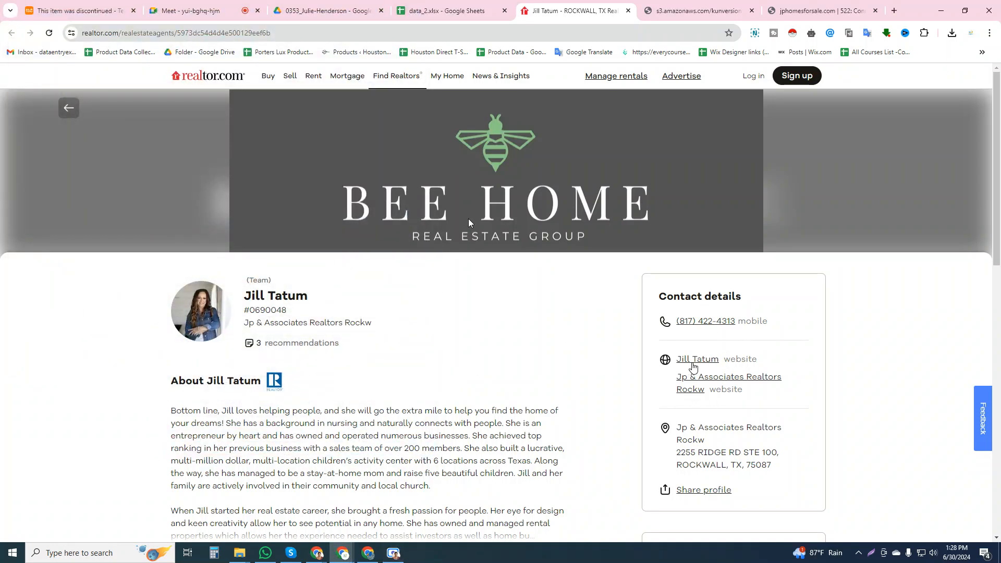
left_click_drag(307, 298, 243, 296)
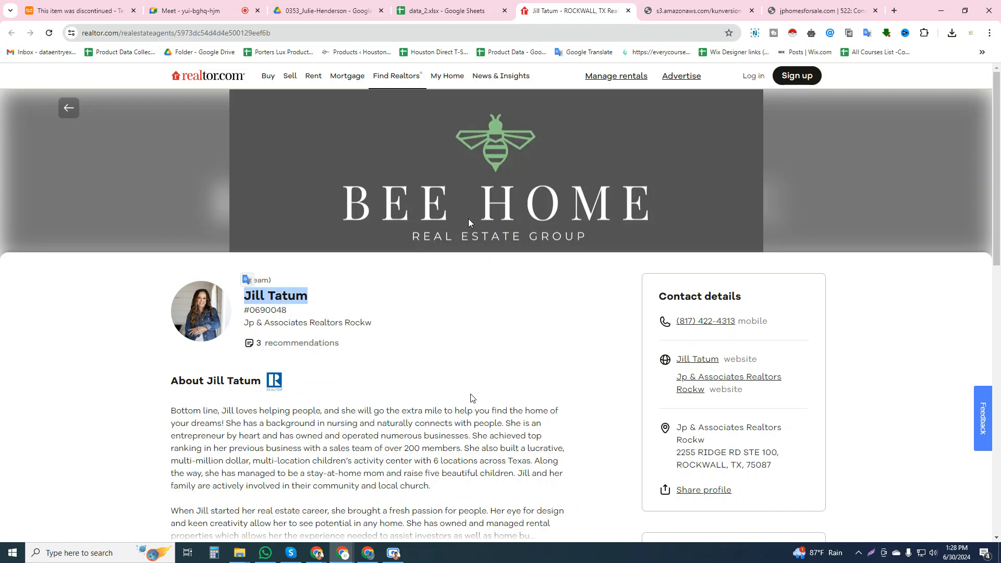
left_click_drag(374, 323, 247, 320)
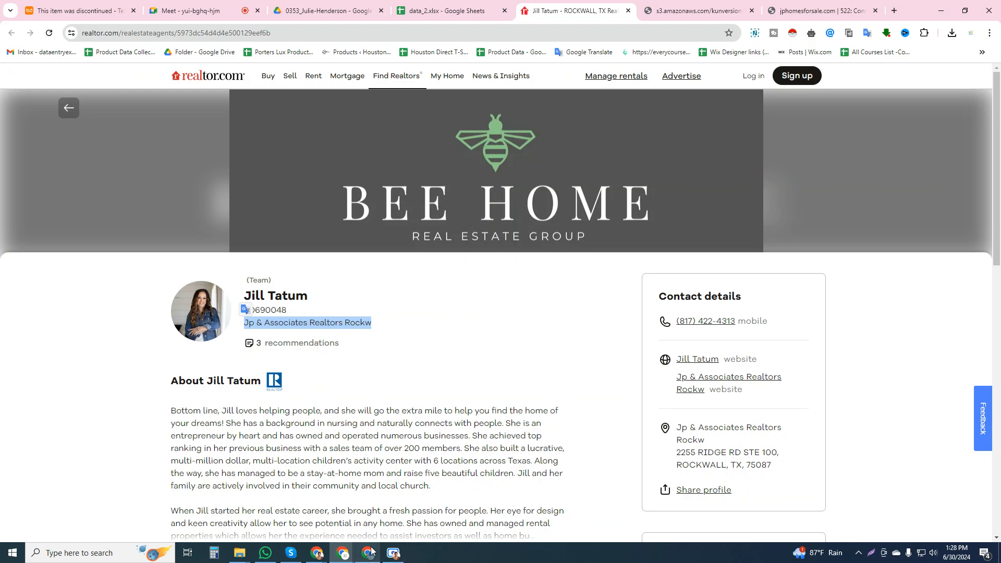
Return to the agent's realtor.com profile and re-examine the name, photo and brokerage
left_click(393, 553)
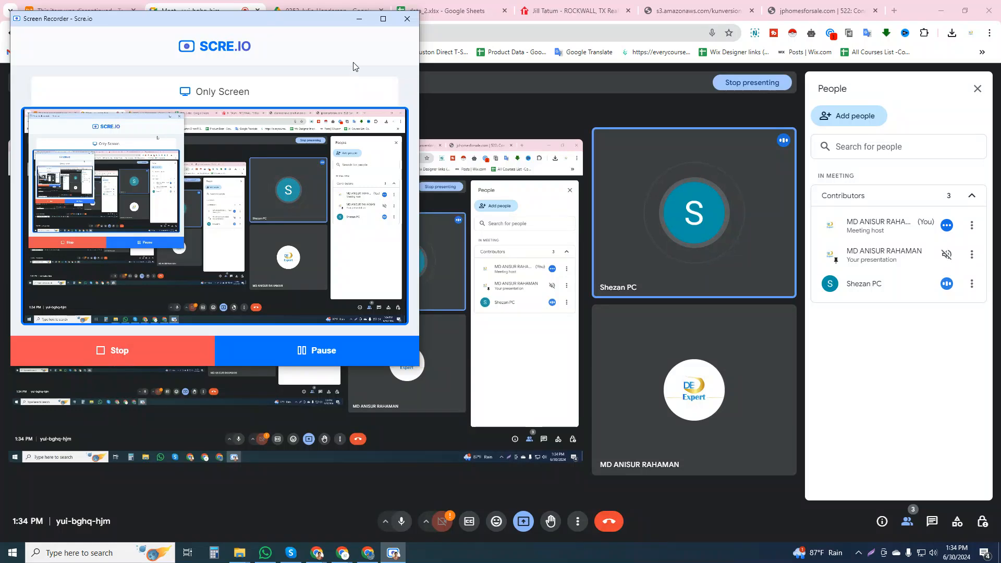
left_click(359, 19)
key("ctrl+Tab")
key("ctrl+Tab")
key("ctrl+Tab")
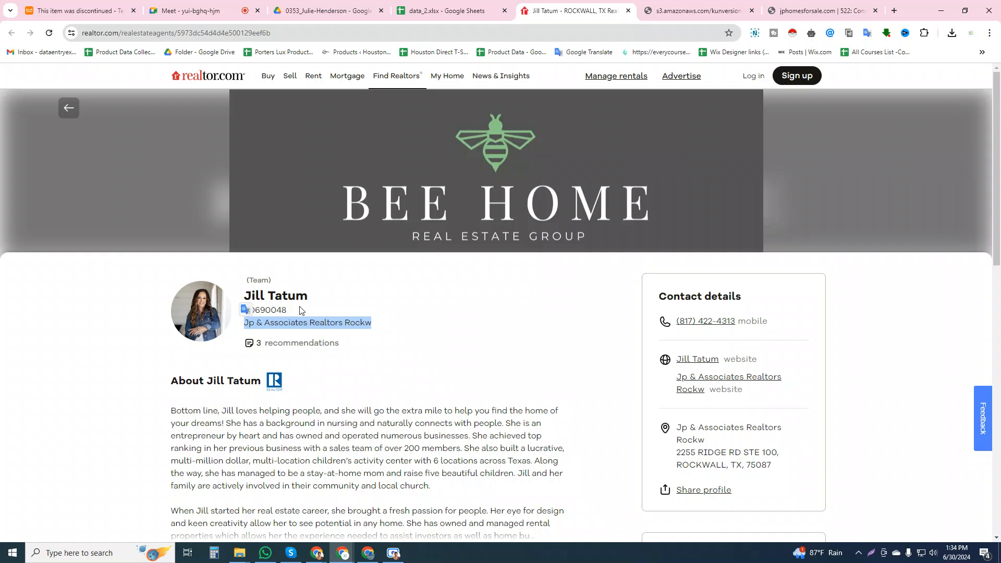
left_click(324, 320)
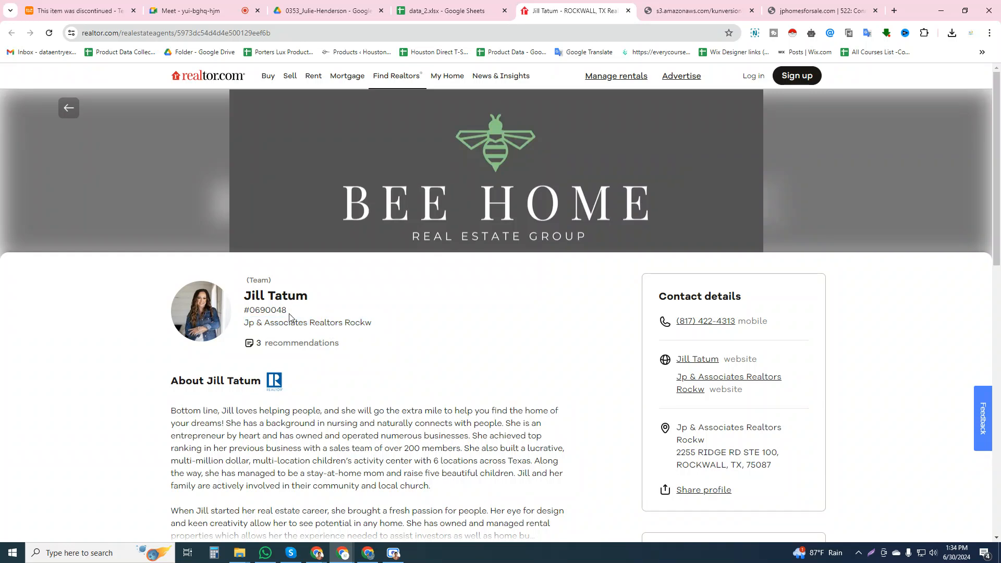
left_click_drag(310, 296, 243, 296)
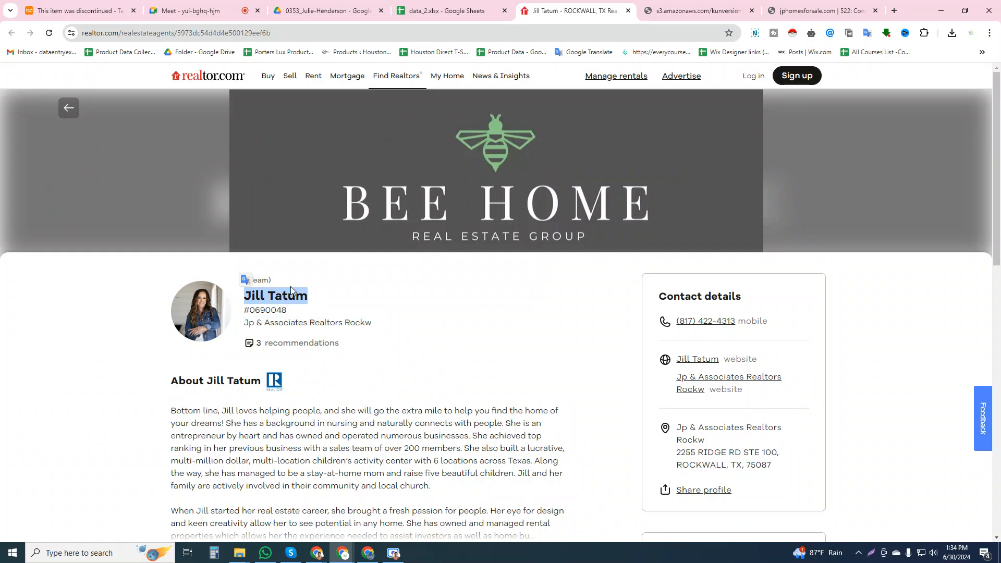
left_click(318, 306)
left_click_drag(309, 296, 246, 296)
left_click(397, 329)
left_click_drag(366, 326, 244, 324)
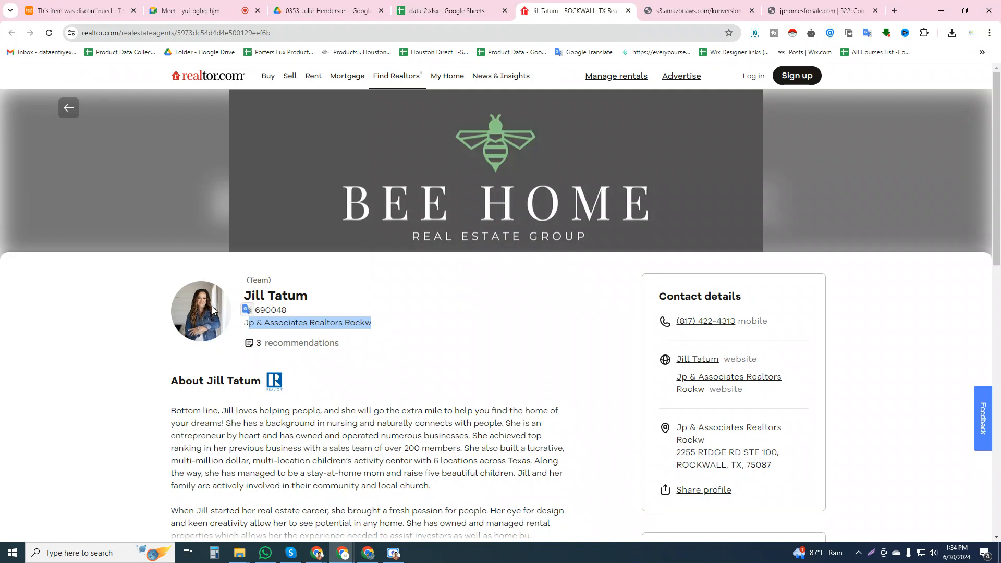
scroll(642, 364, "down", 1)
scroll(641, 364, "up", 1)
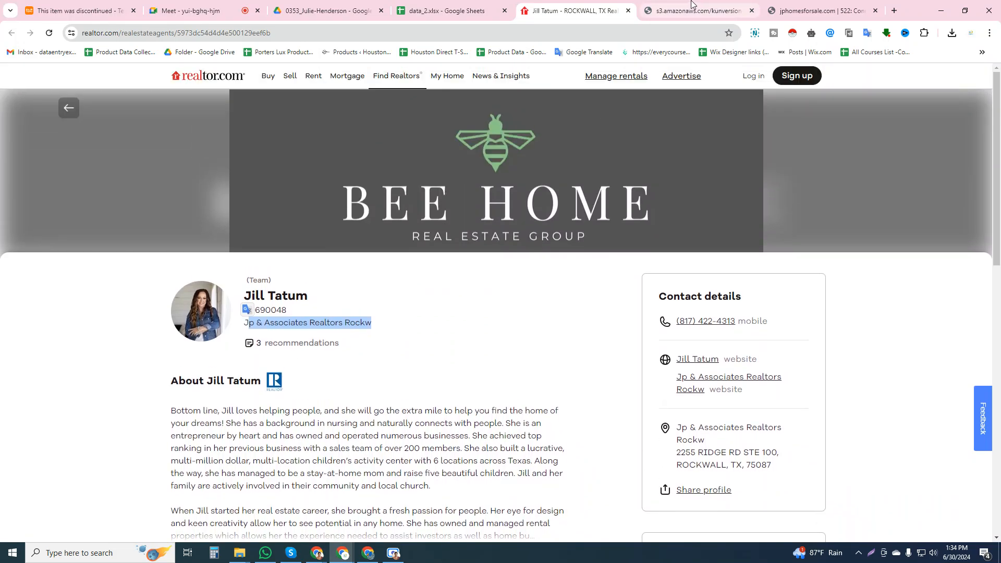
Check whether the agent and brokerage websites load, reloading jphomesforsale.com, and review the social link columns in the data_2 sheet
left_click(696, 10)
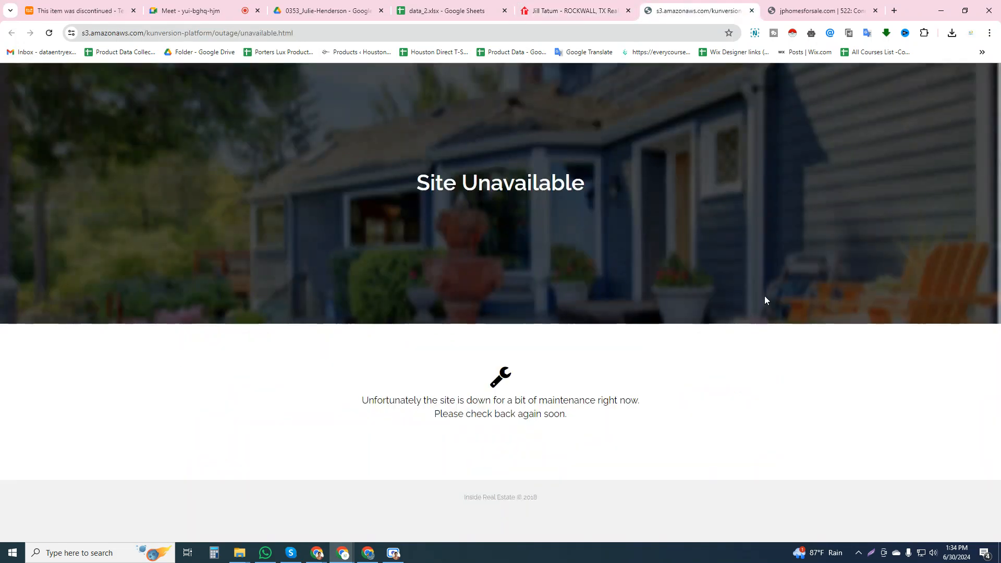
left_click(485, 7)
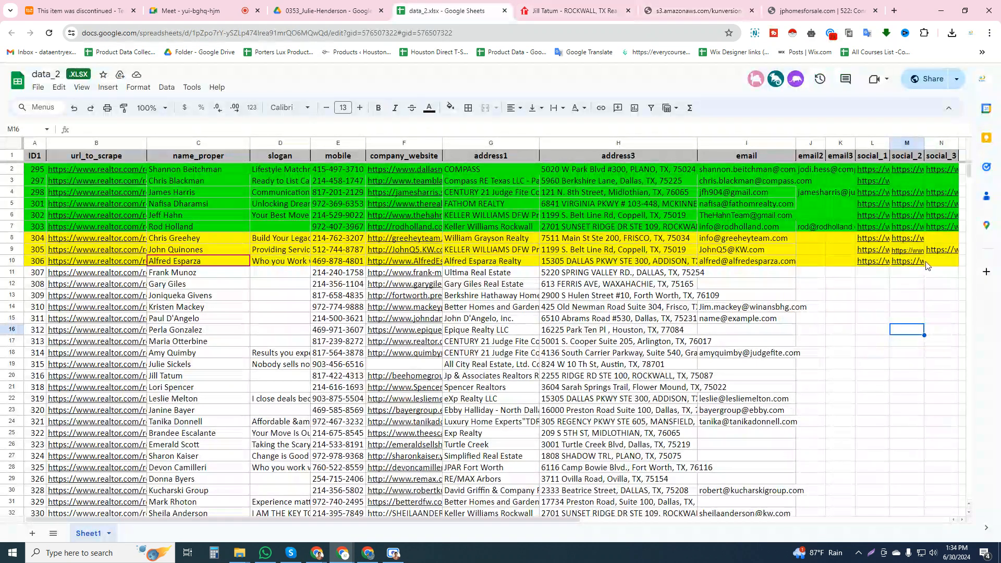
left_click(696, 10)
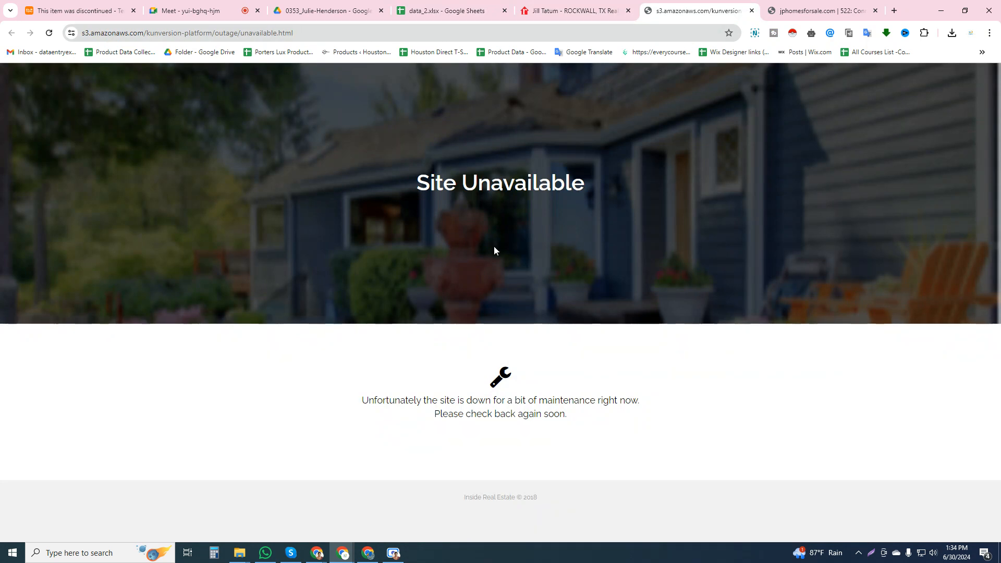
key("ctrl+Tab")
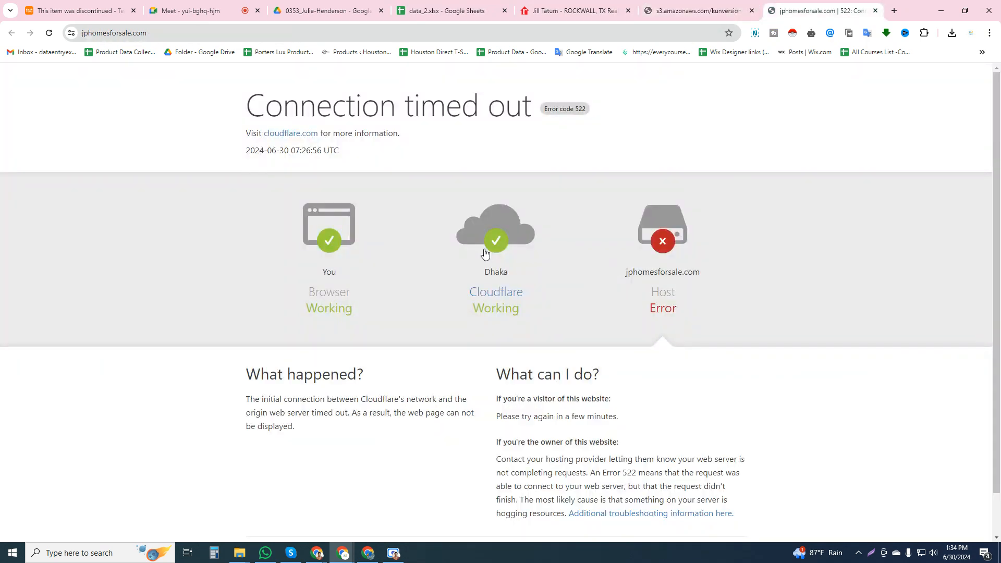
left_click(49, 33)
left_click(697, 10)
Copy the agent's full name from the realtor.com profile and search Google for it in a new tab
left_click(573, 11)
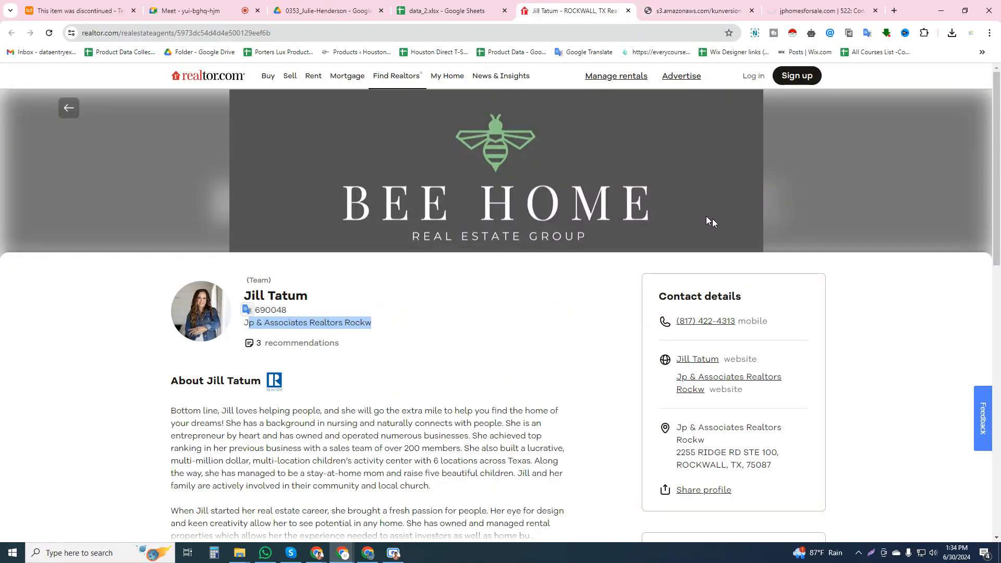
left_click_drag(323, 301, 245, 284)
key("ctrl+c")
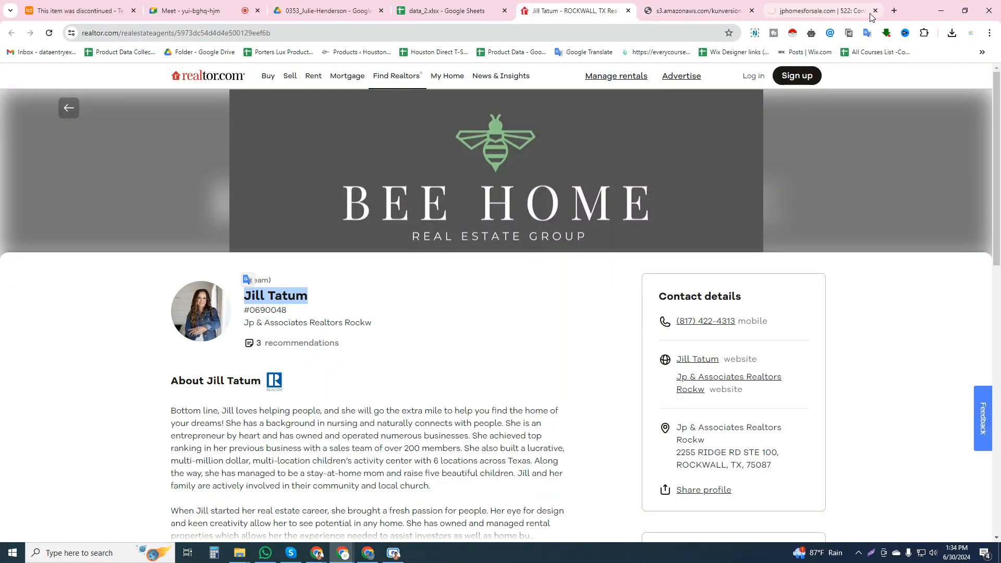
left_click(894, 10)
key("ctrl+v")
key("Return")
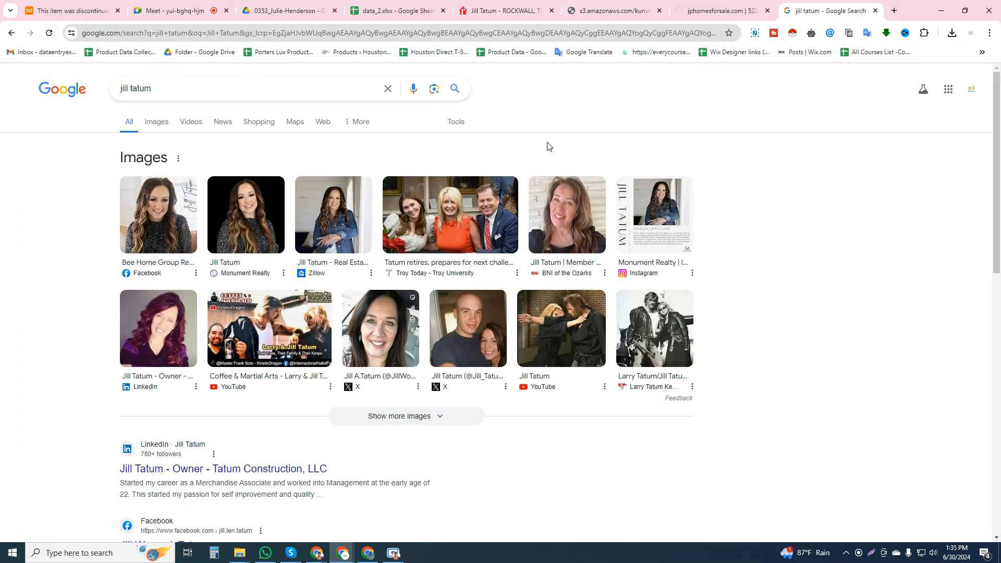
Place the Google search tab directly after the agent's realtor.com profile tab
left_click(441, 11)
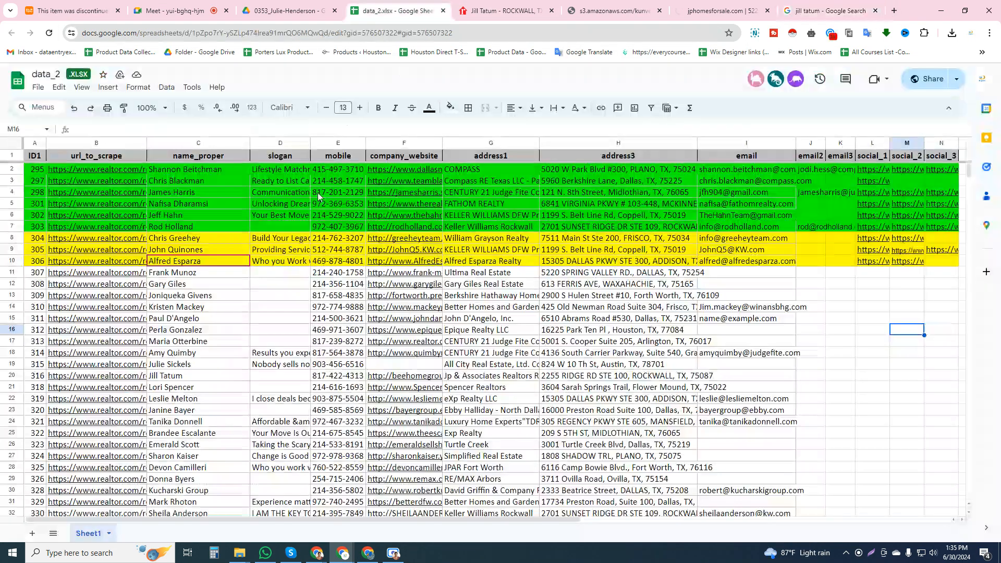
left_click(471, 11)
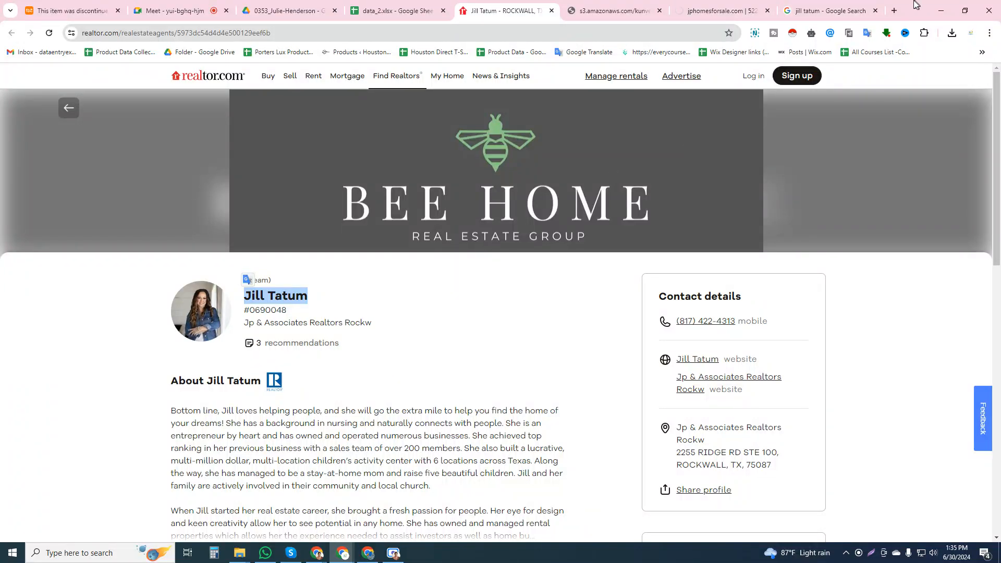
left_click_drag(829, 11, 616, 10)
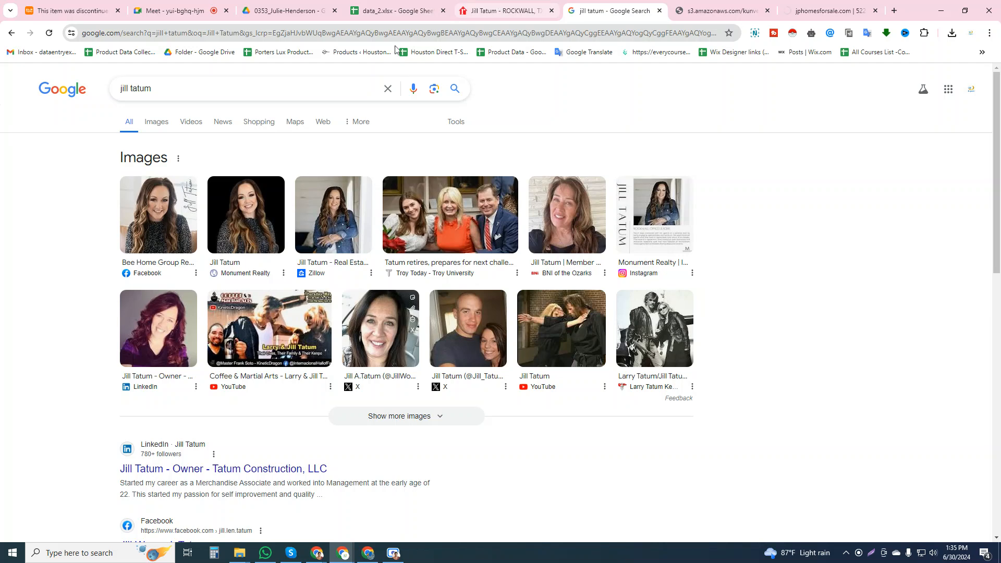
Match the agent's photo in the Google image results and open the Bee Home Group Facebook and Monument Realty Instagram results in new tabs
left_click(166, 159)
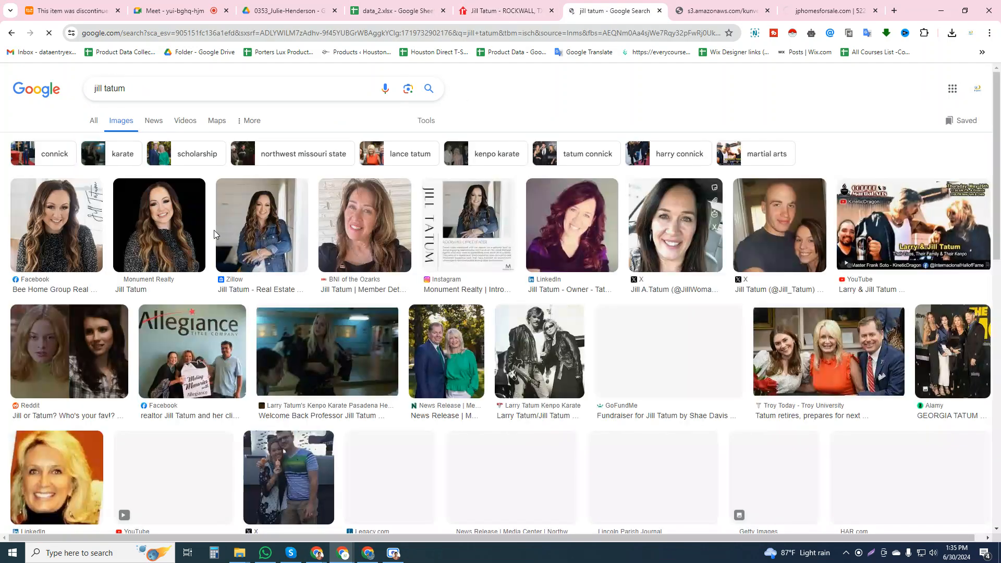
left_click(498, 10)
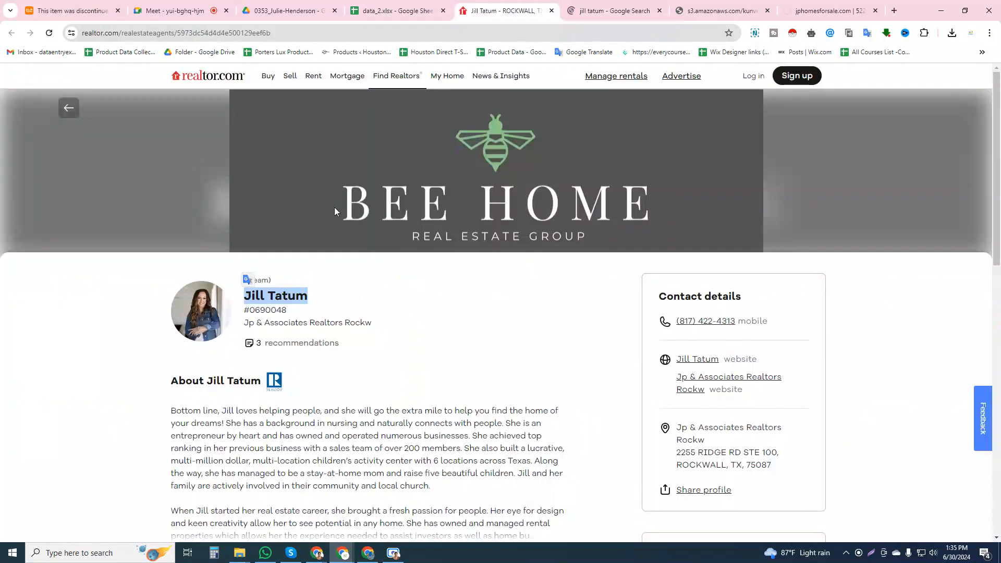
left_click(612, 9)
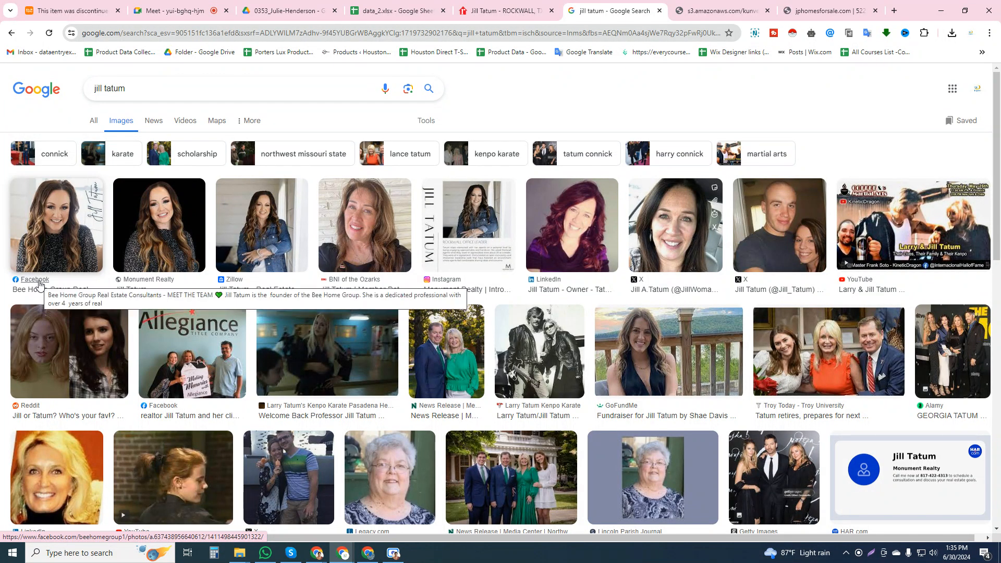
middle_click(39, 284)
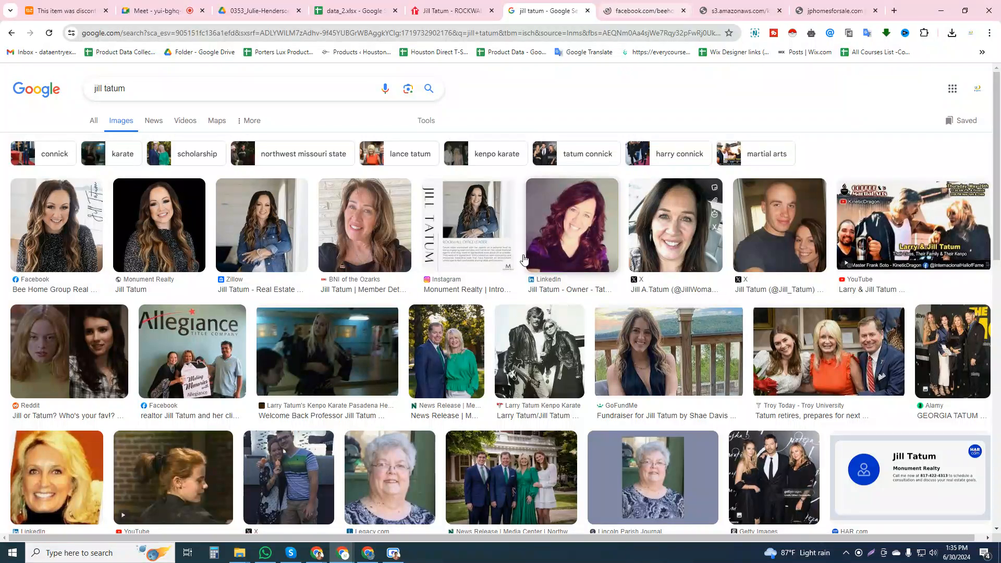
middle_click(444, 285)
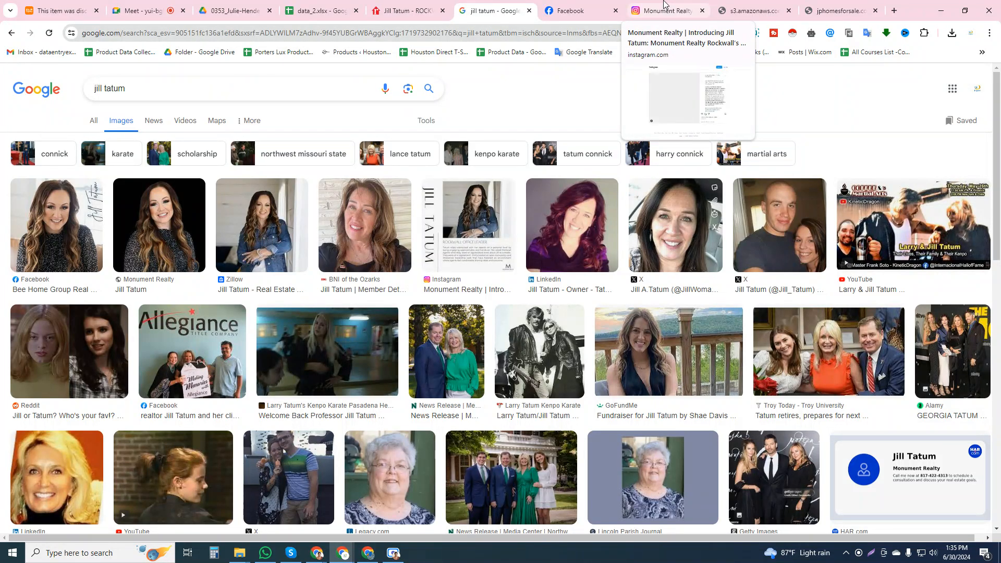
Examine the monumentrealtytx Instagram account behind the agent's post and compare it with the realtor.com profile
left_click(663, 6)
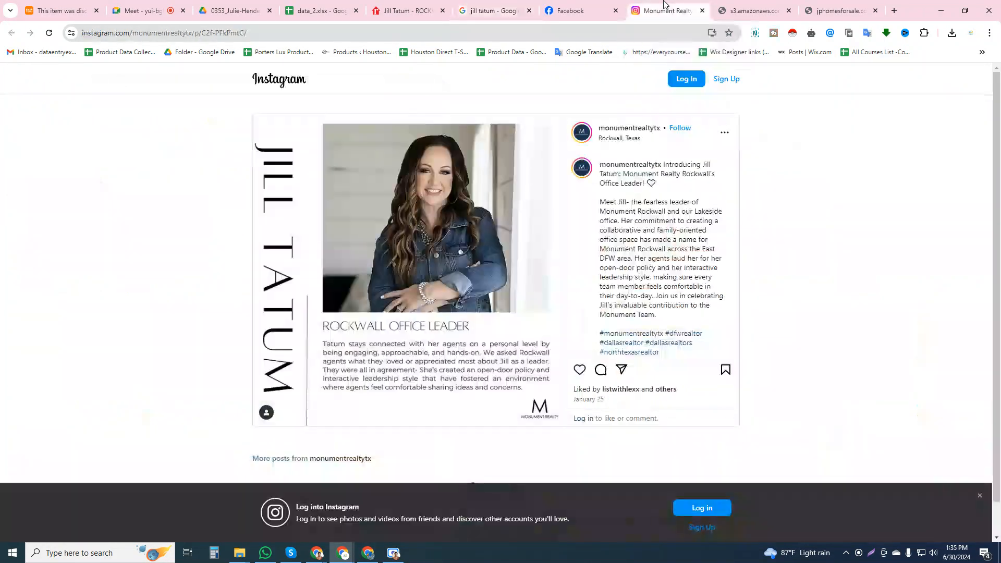
left_click(641, 131)
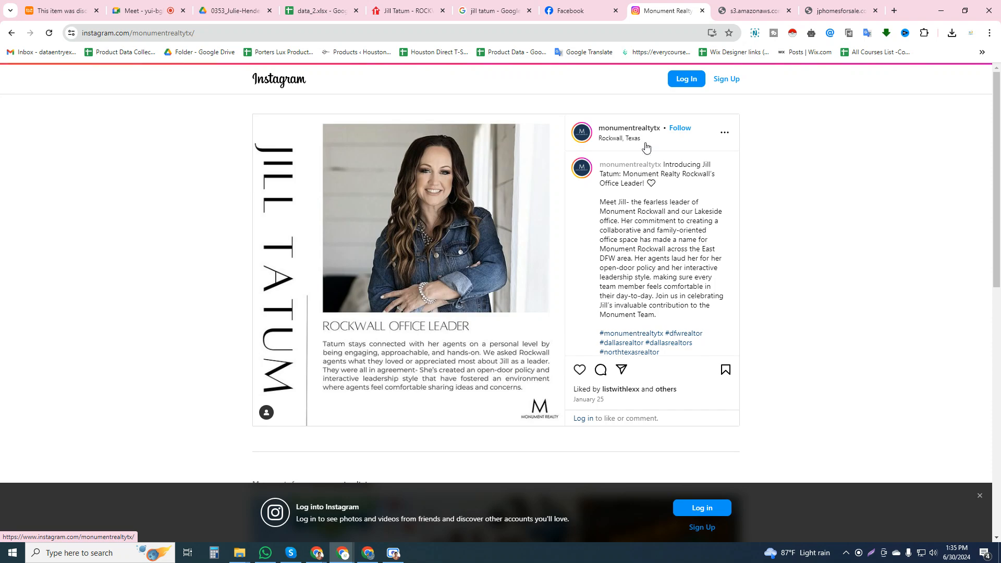
scroll(591, 193, "down", 3)
scroll(590, 193, "down", 9)
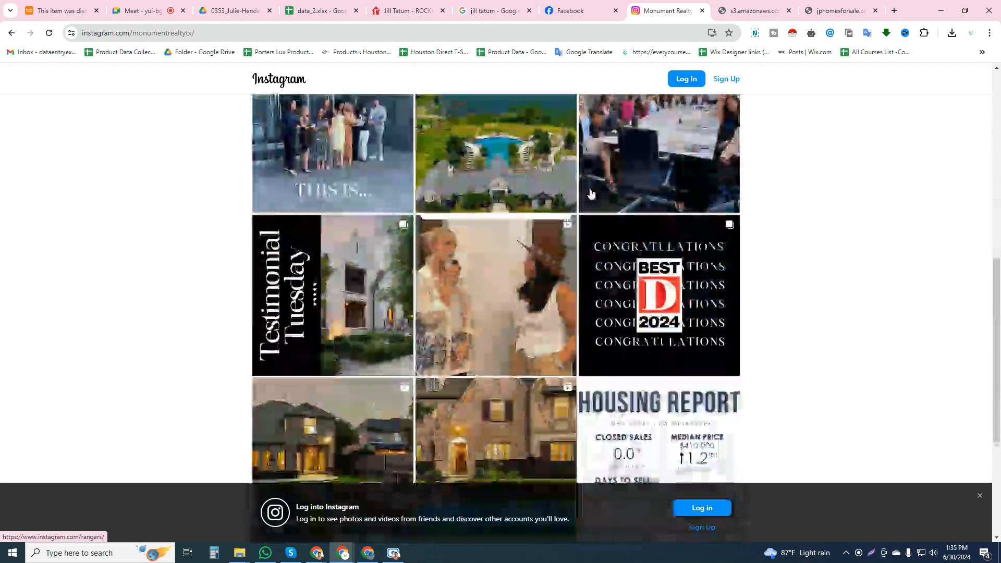
scroll(590, 194, "up", 3)
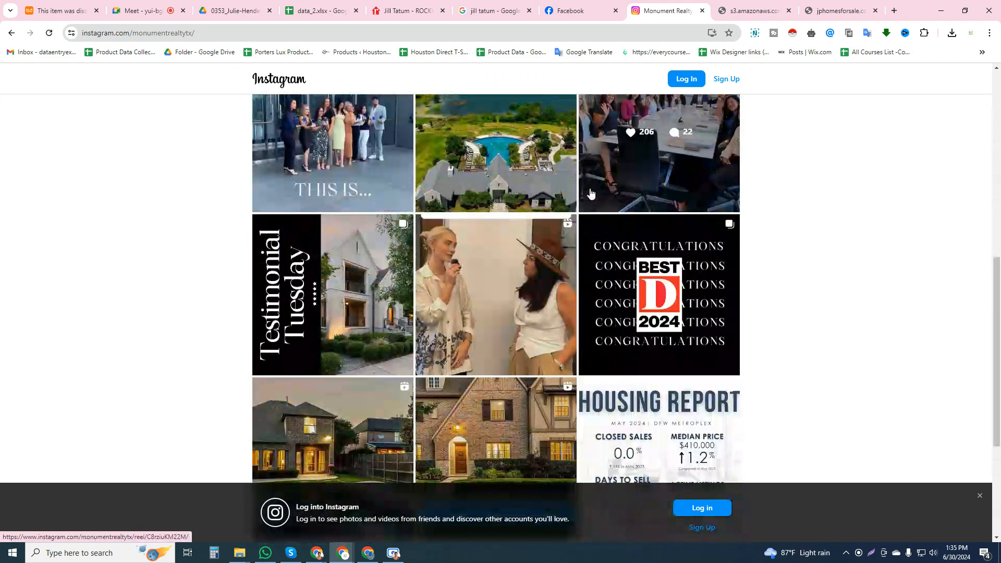
scroll(590, 193, "up", 9)
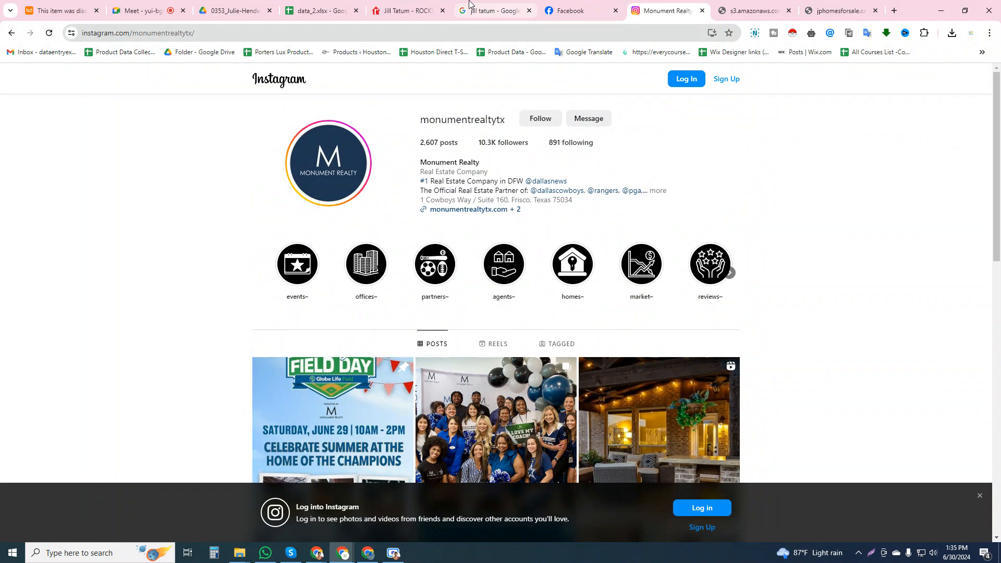
left_click(422, 3)
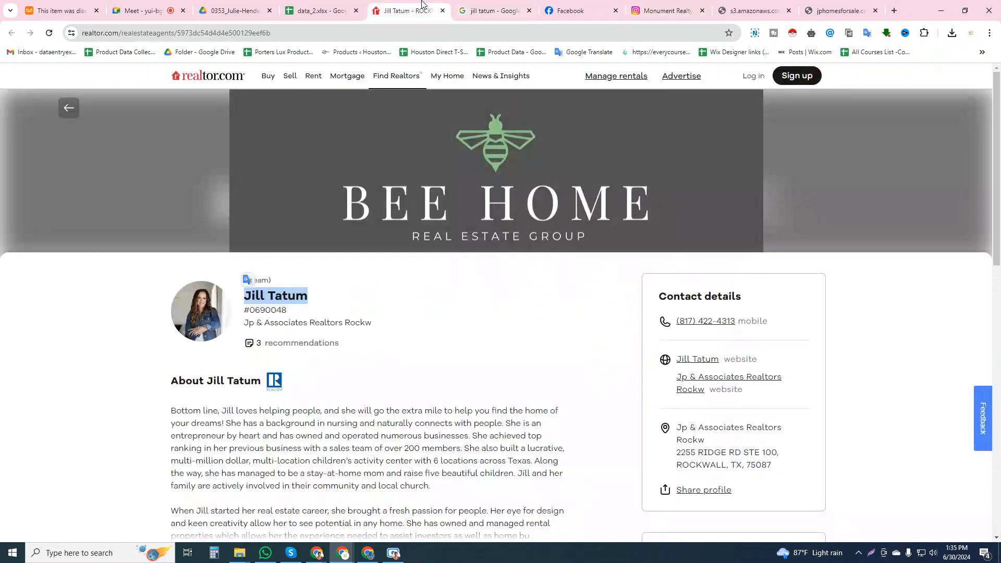
left_click(658, 7)
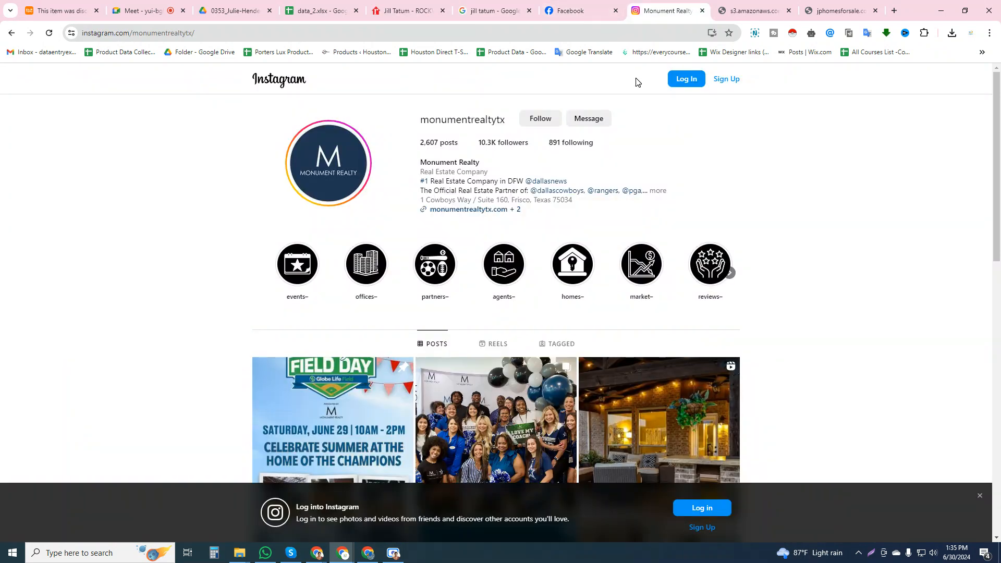
Dismiss the login prompt over the agent's Facebook photo and open the Bee Home Group Real Estate Consultants page that posted it
left_click(597, 4)
left_click(610, 187)
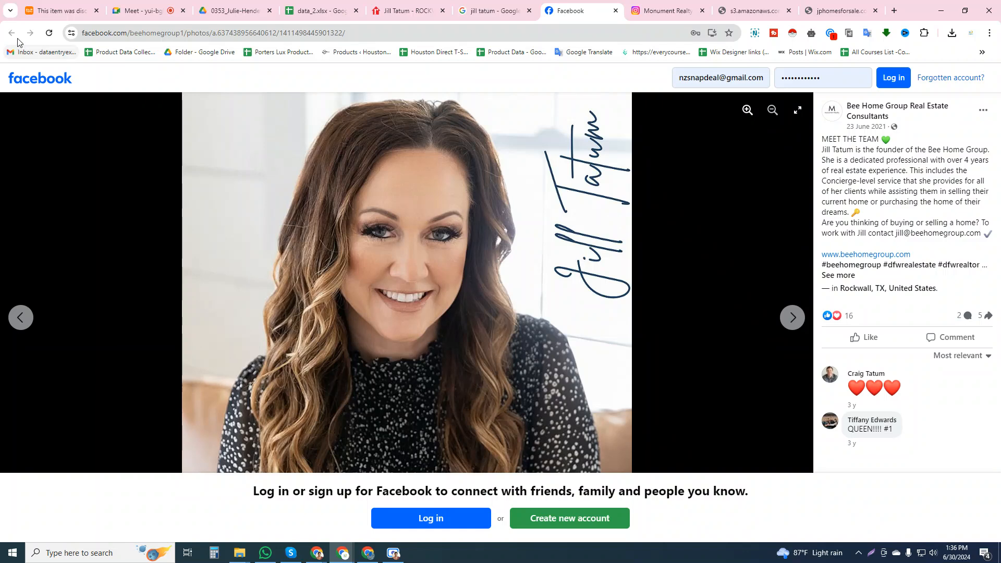
left_click(873, 114)
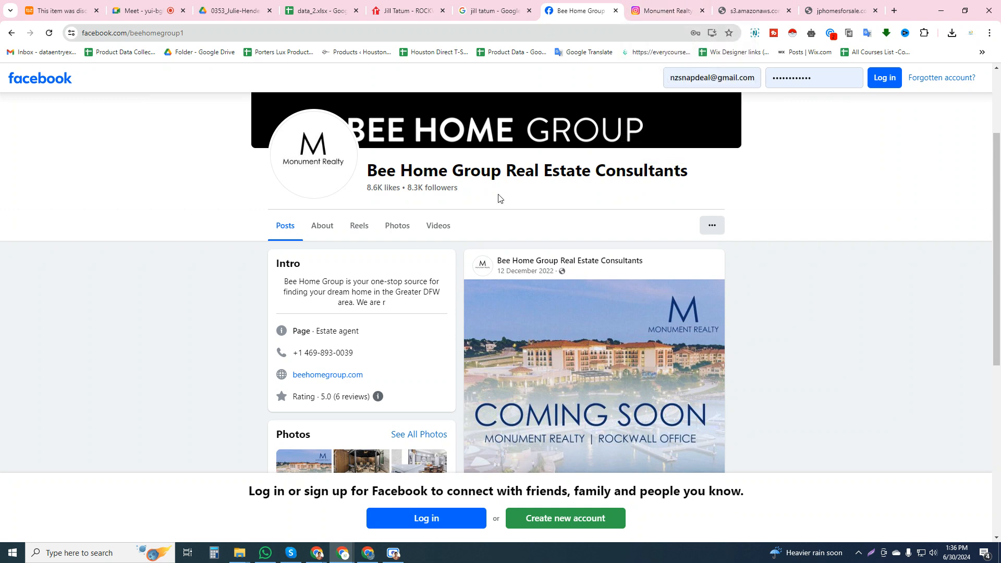
Compare the Bee Home Group Facebook page with the Google image results, the realtor.com profile and the monumentrealtytx Instagram account
left_click(492, 10)
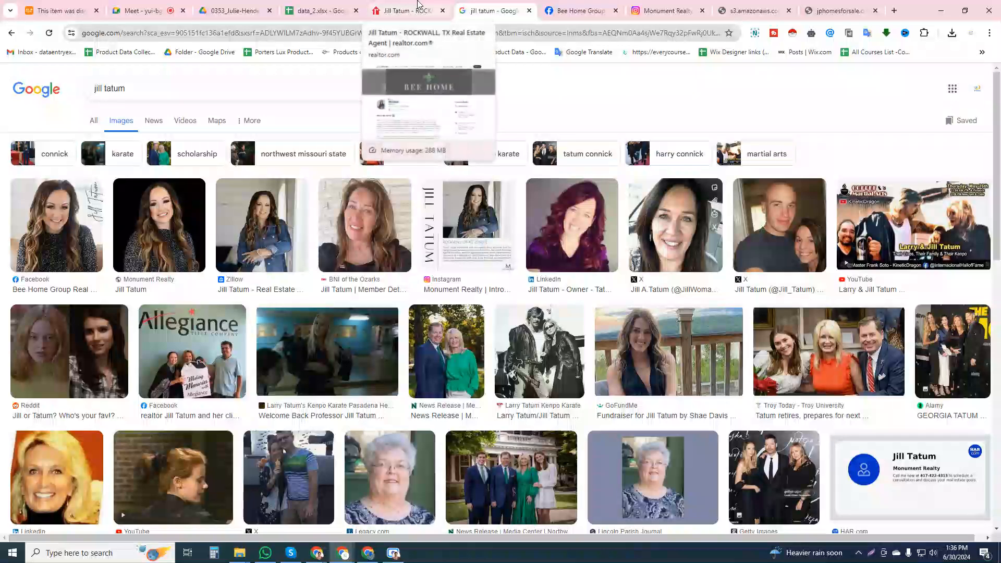
left_click(417, 5)
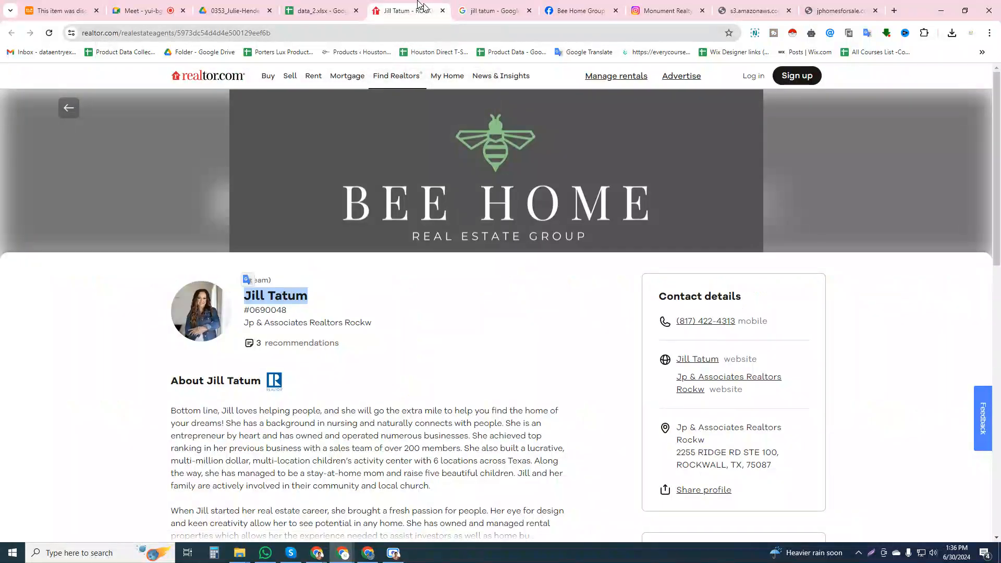
left_click(579, 10)
left_click(665, 10)
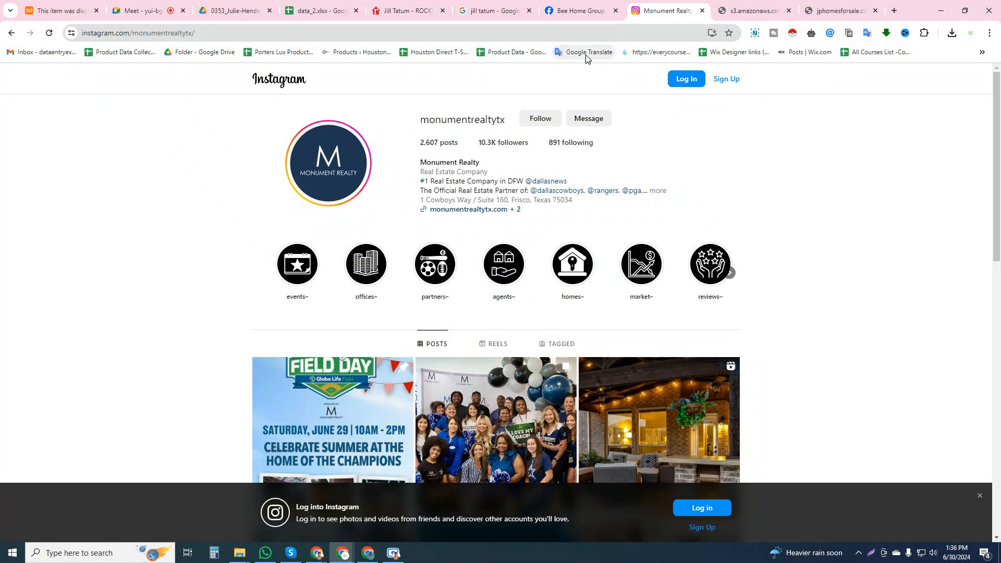
left_click(613, 4)
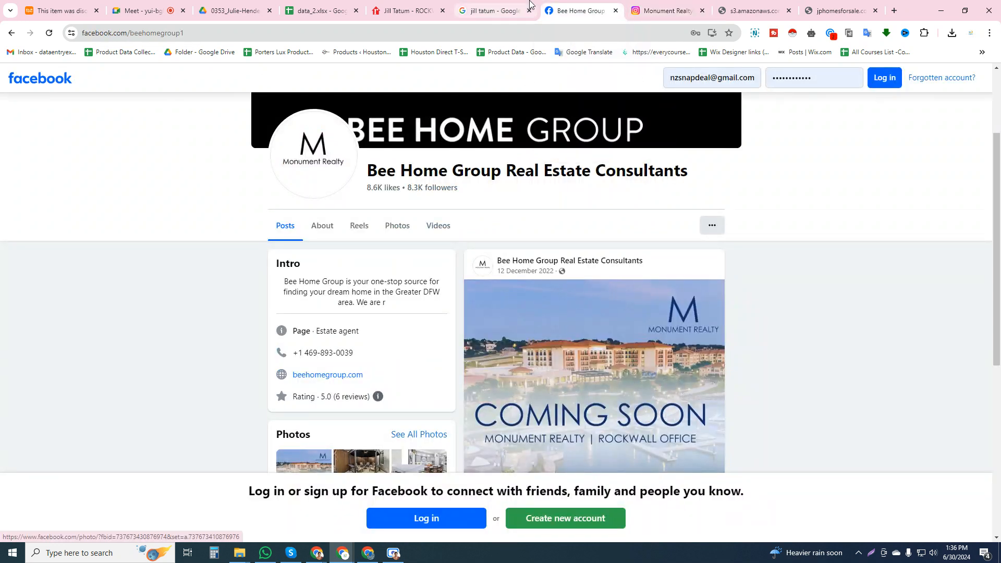
left_click(324, 4)
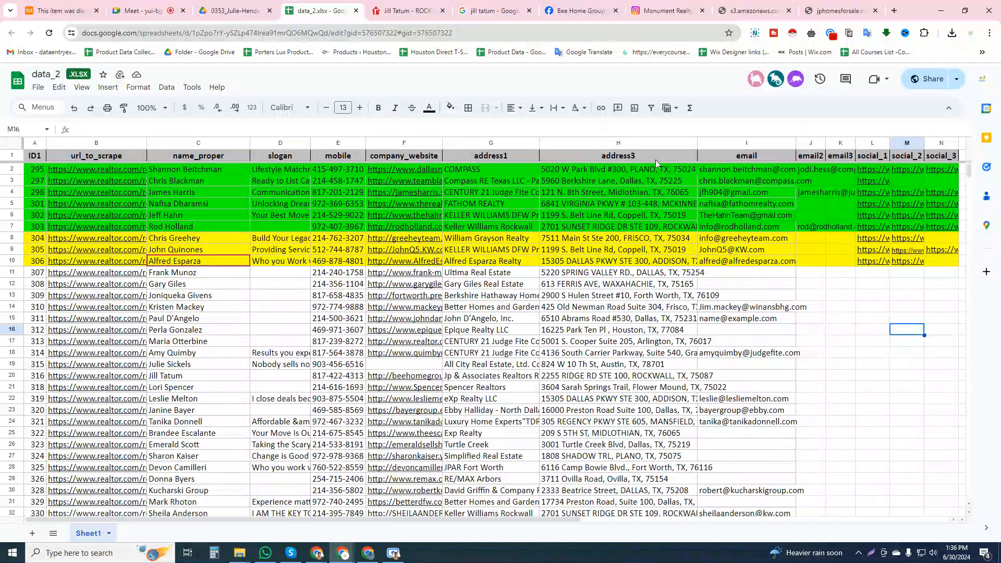
Examine the posts and branding on the Bee Home Group Facebook page and check them against the agent's realtor.com profile and photos
left_click(582, 5)
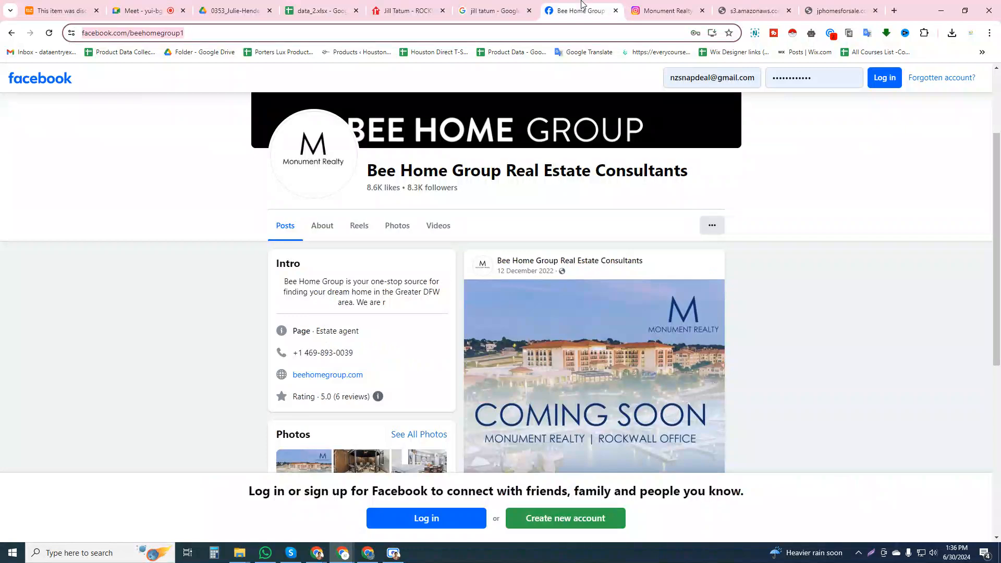
scroll(401, 331, "down", 6)
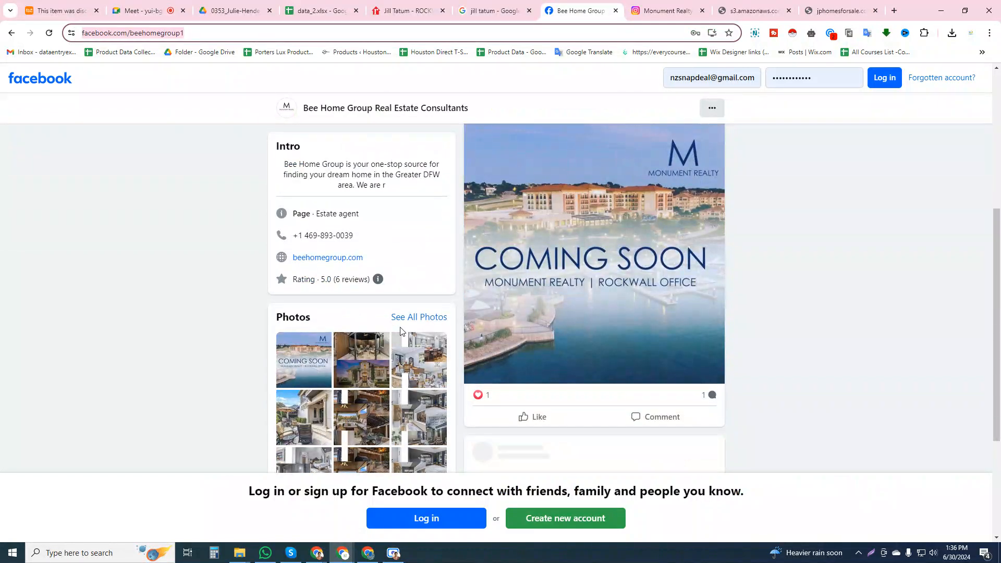
scroll(400, 331, "down", 3)
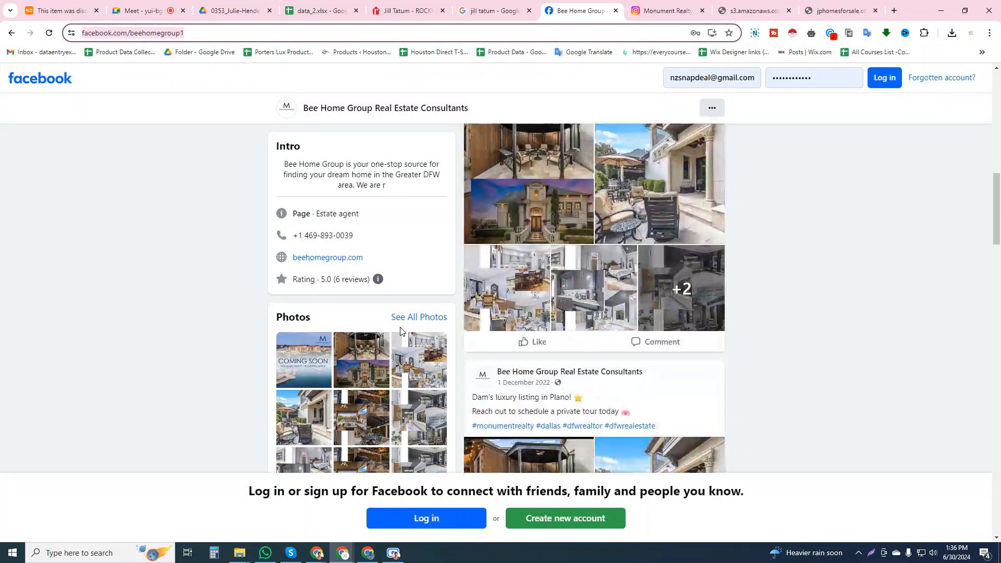
scroll(400, 331, "down", 12)
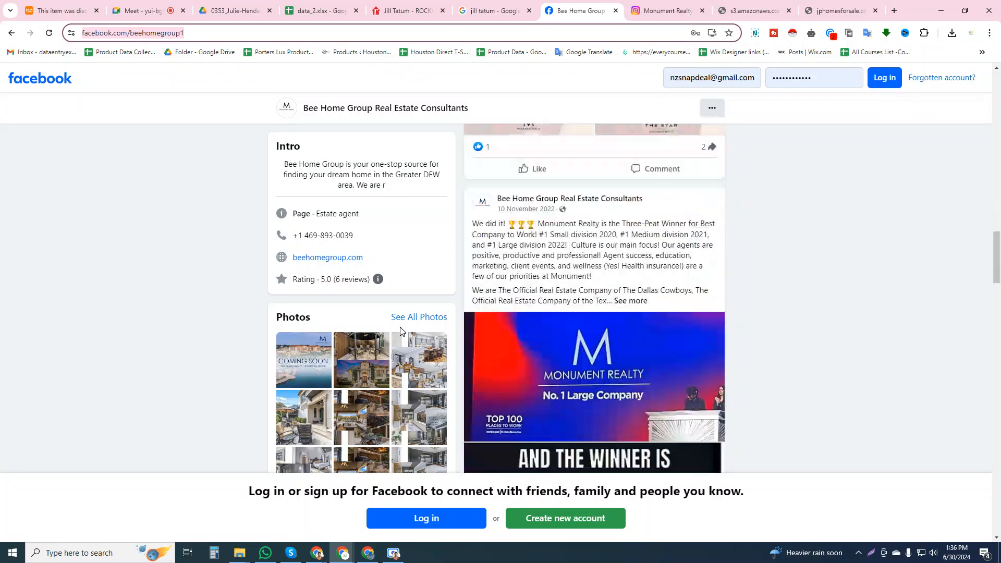
scroll(482, 292, "up", 20)
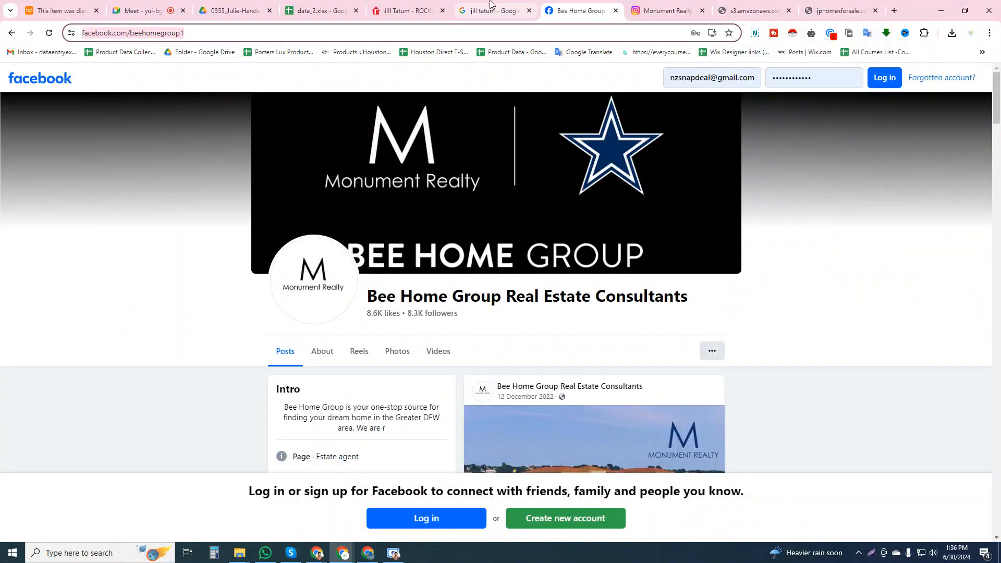
left_click(490, 4)
left_click(407, 9)
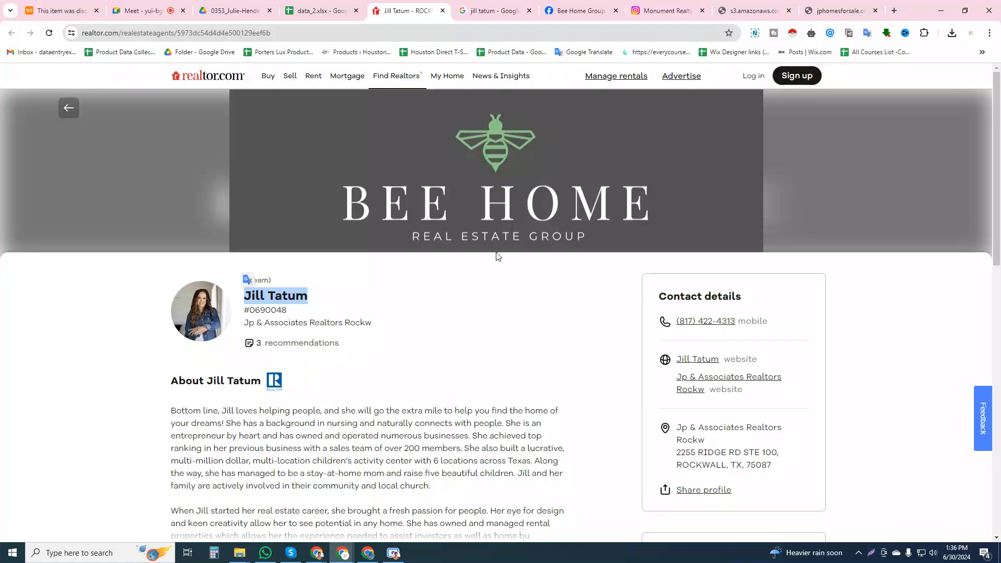
left_click(558, 7)
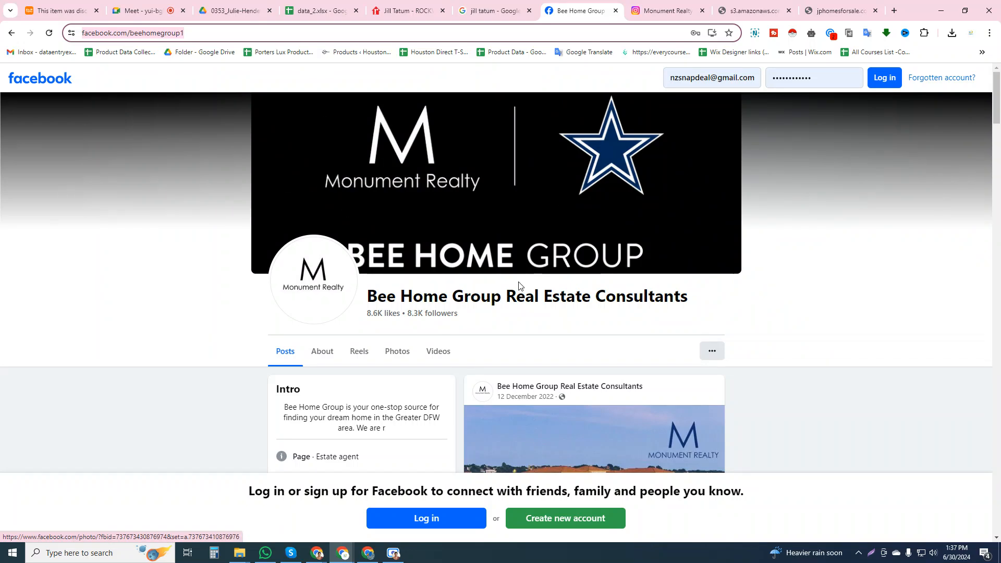
left_click(406, 9)
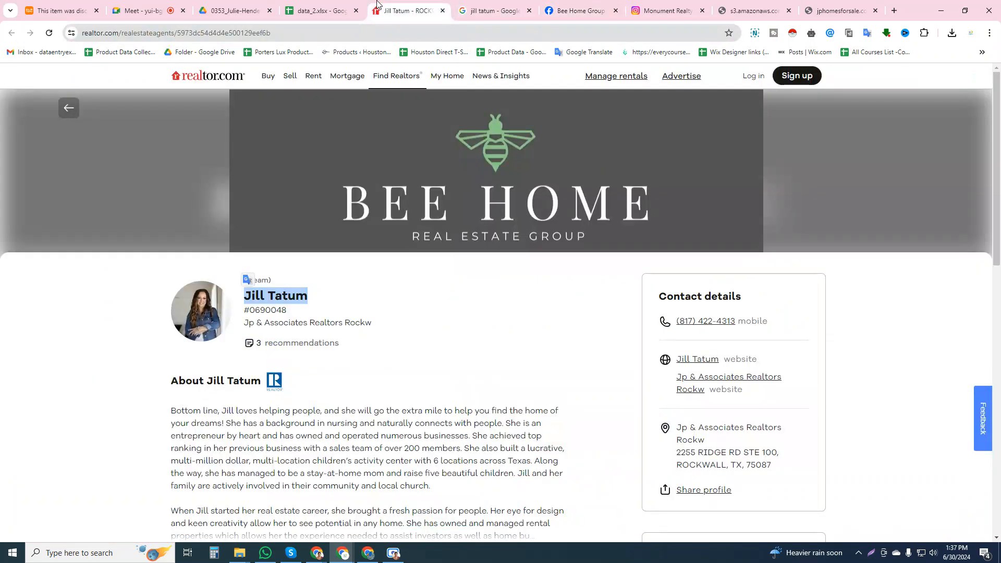
left_click(578, 6)
left_click(493, 10)
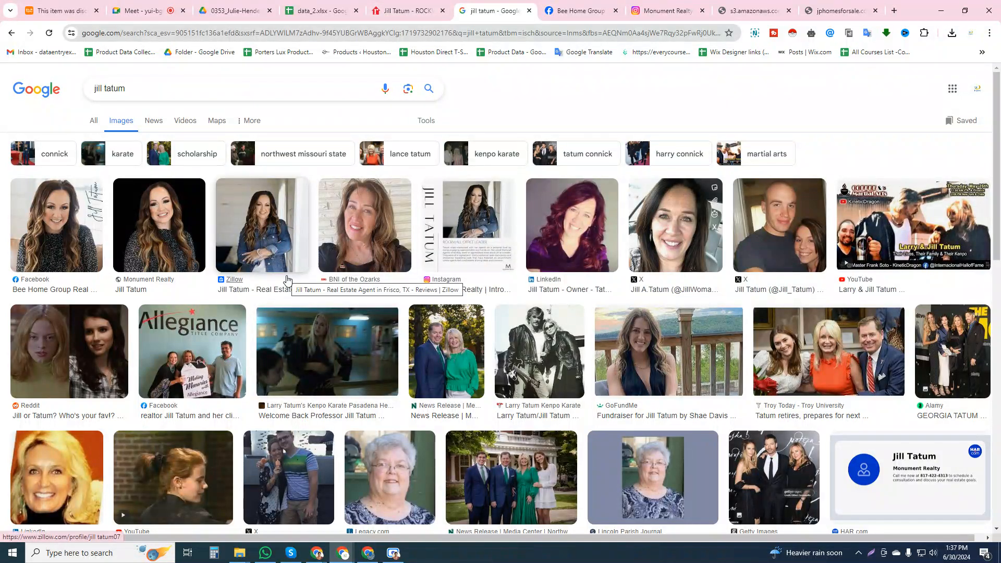
left_click(344, 7)
left_click(400, 7)
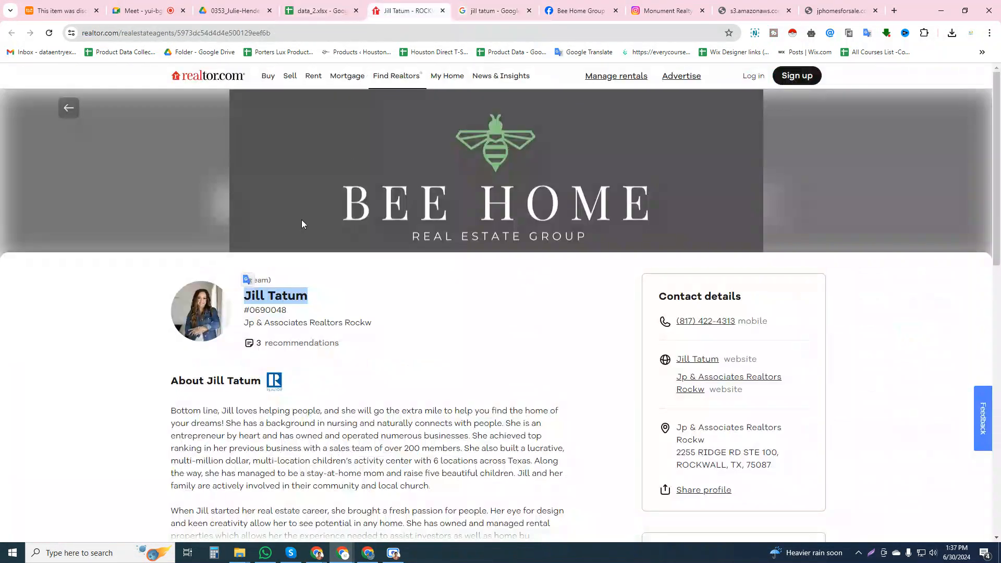
Copy the brokerage name from the realtor.com profile and add "Jp & Associates Realtors Rockw" to the agent's Google image search
triple_click(307, 328)
key("ctrl+c")
key("ctrl+Tab")
left_click(192, 90)
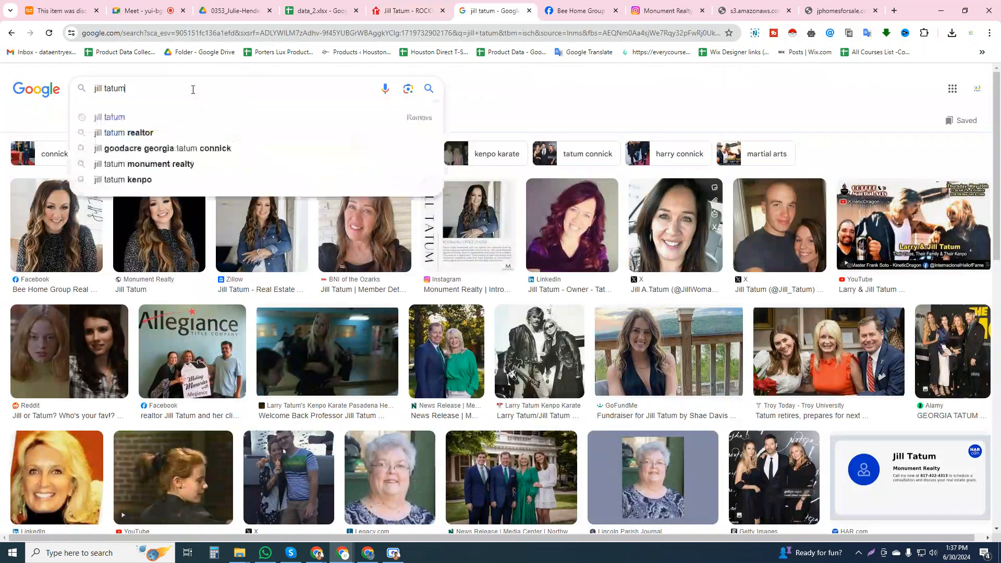
key("ctrl+v")
key("Return")
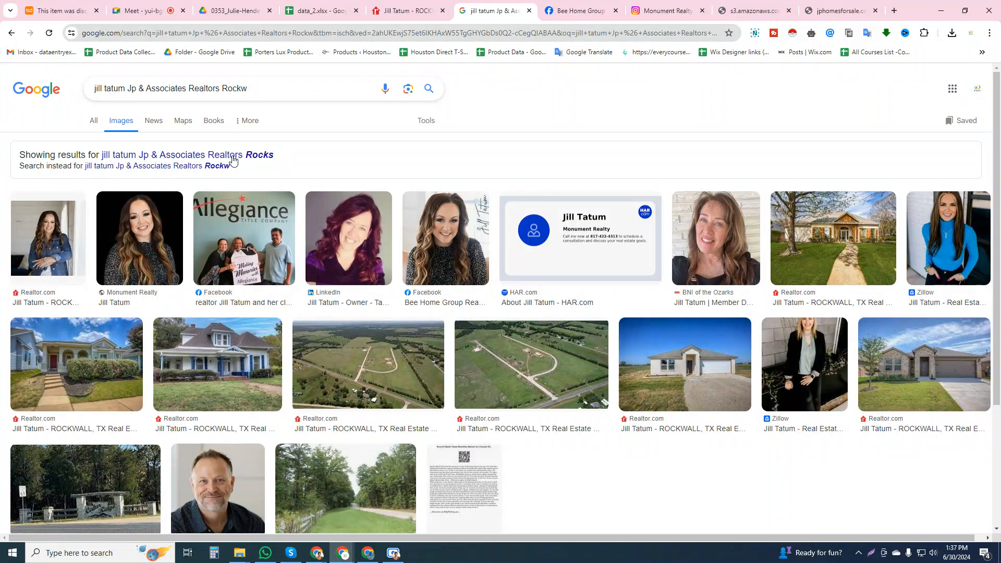
Open the LinkedIn, Bee Home Group Facebook and HAR.com image results in new tabs
middle_click(327, 298)
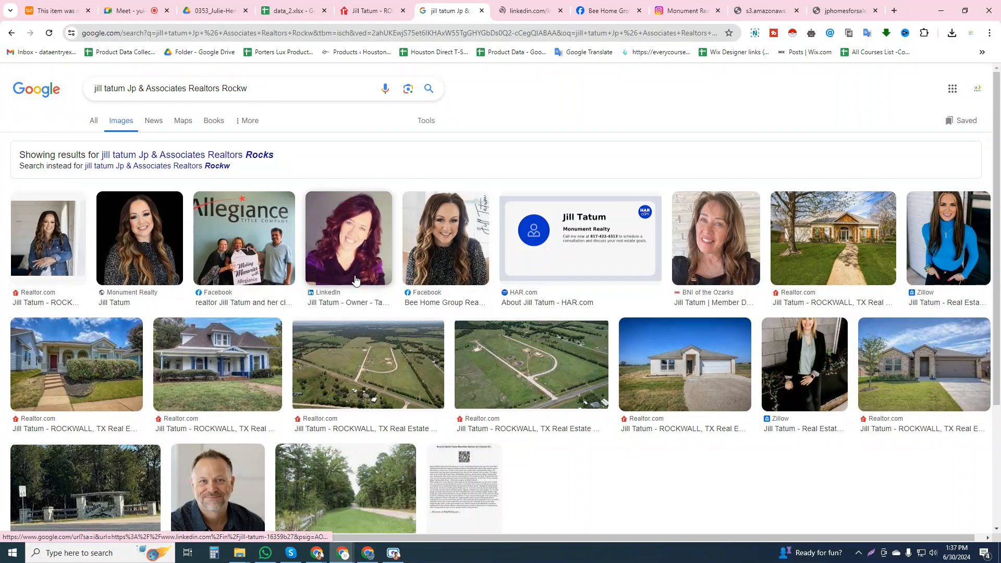
middle_click(425, 294)
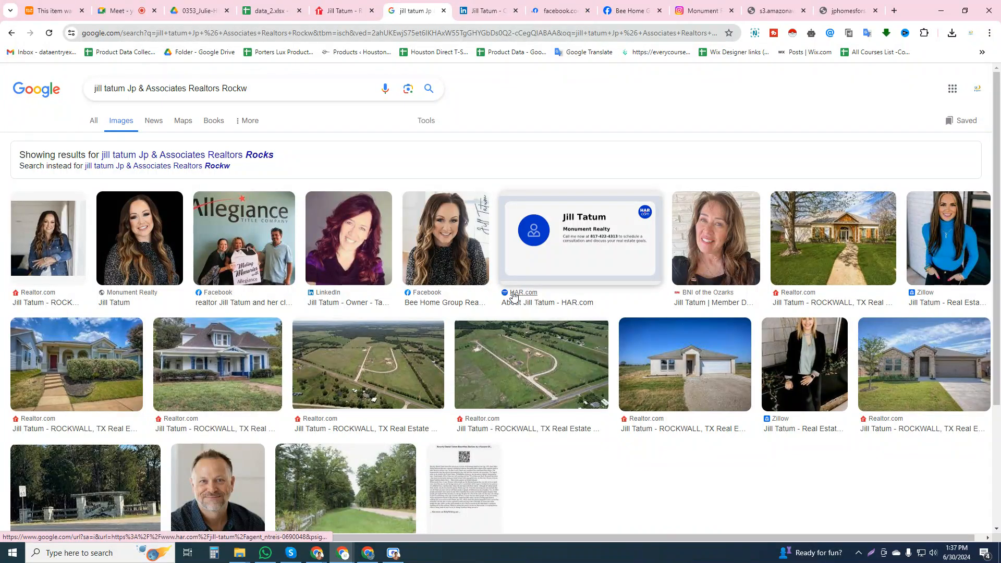
middle_click(513, 296)
Look through the agent's HAR.com profile for contact or social media links and close its tab
left_click(574, 5)
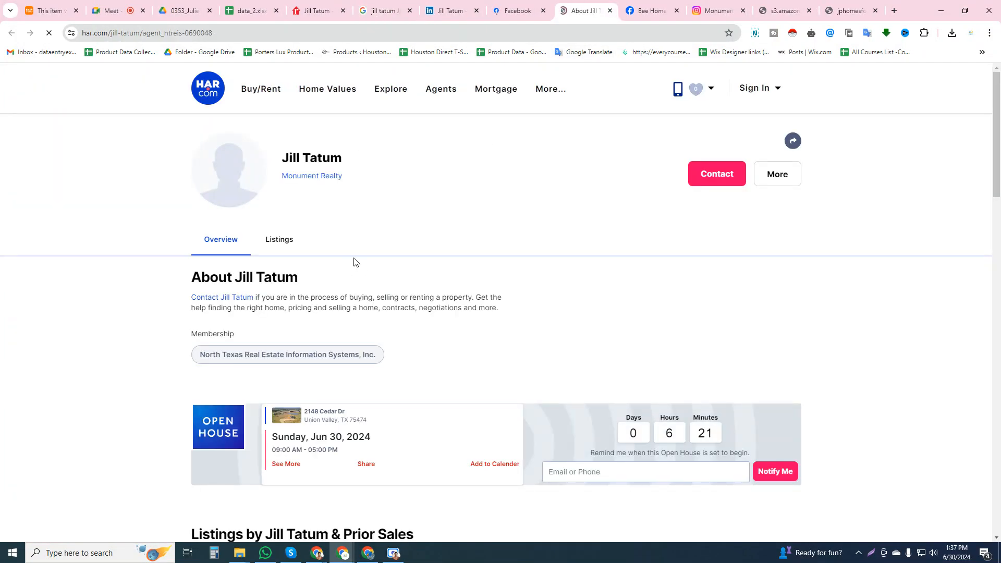
scroll(353, 262, "down", 14)
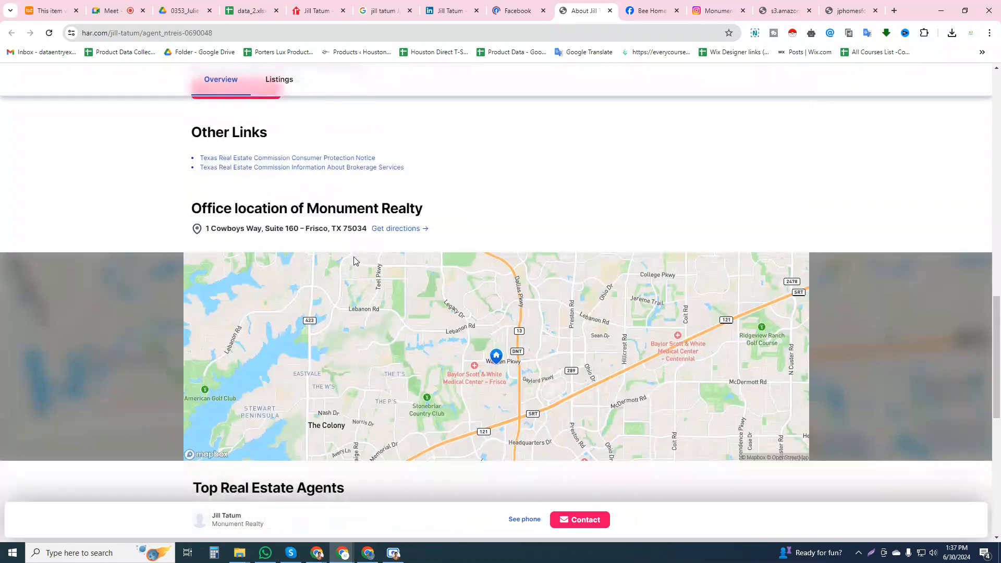
scroll(354, 258, "up", 15)
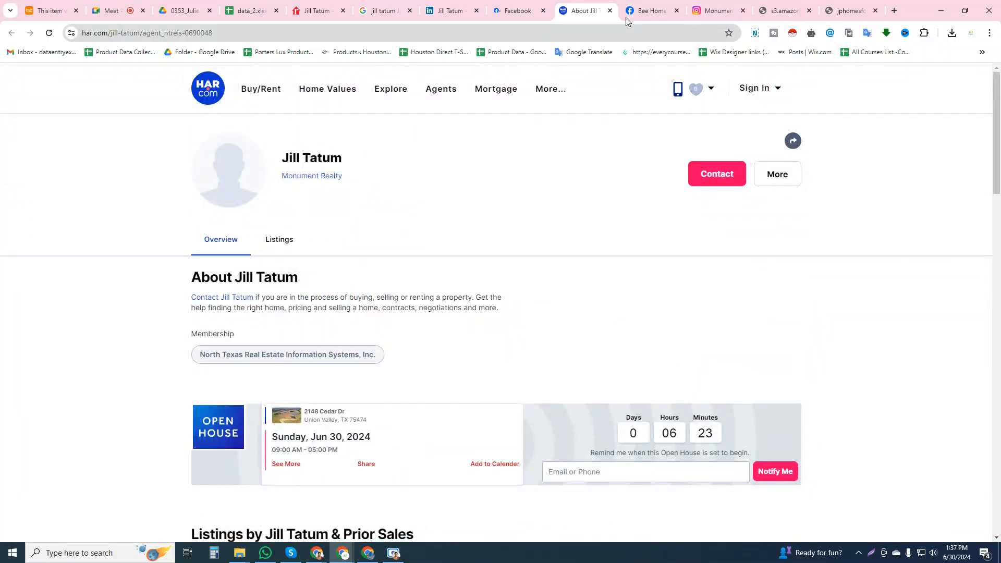
left_click(610, 10)
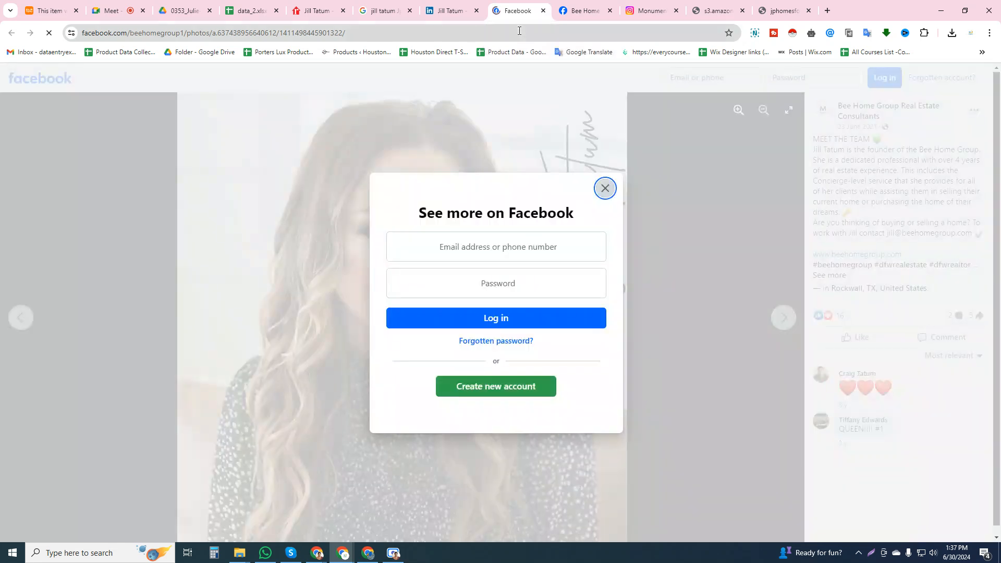
left_click(609, 189)
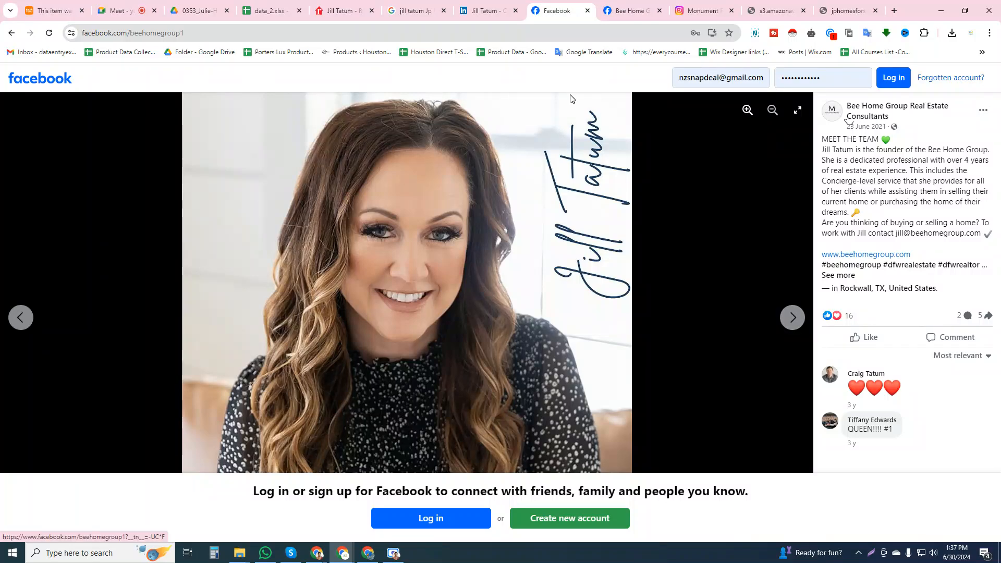
left_click(832, 111)
left_click(270, 10)
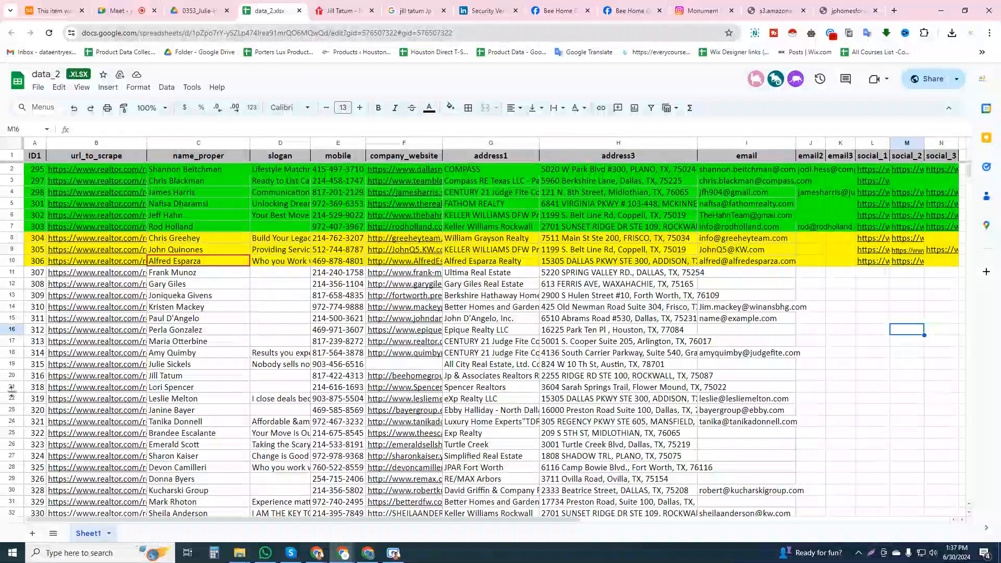
left_click(10, 376)
left_click(97, 376)
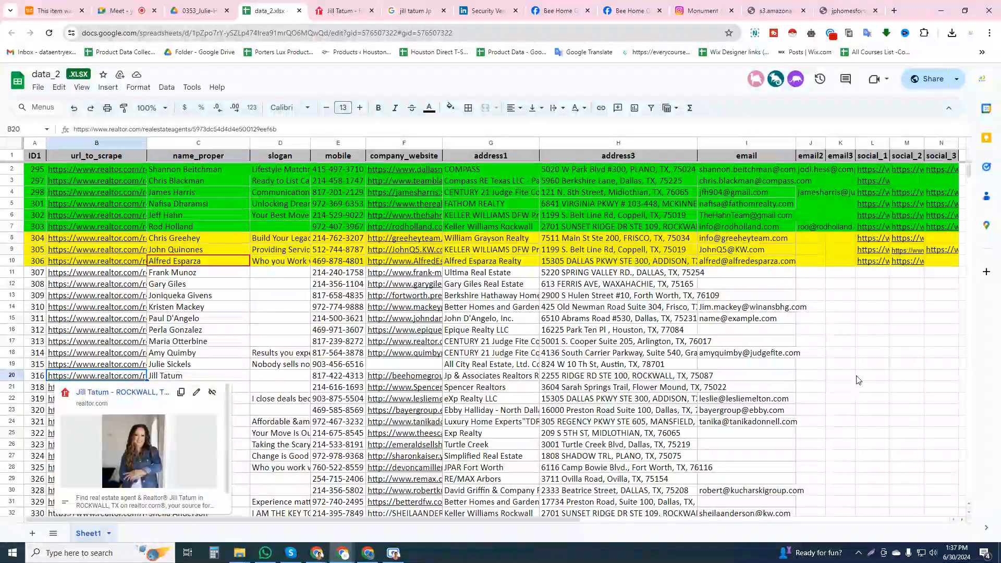
left_click(872, 377)
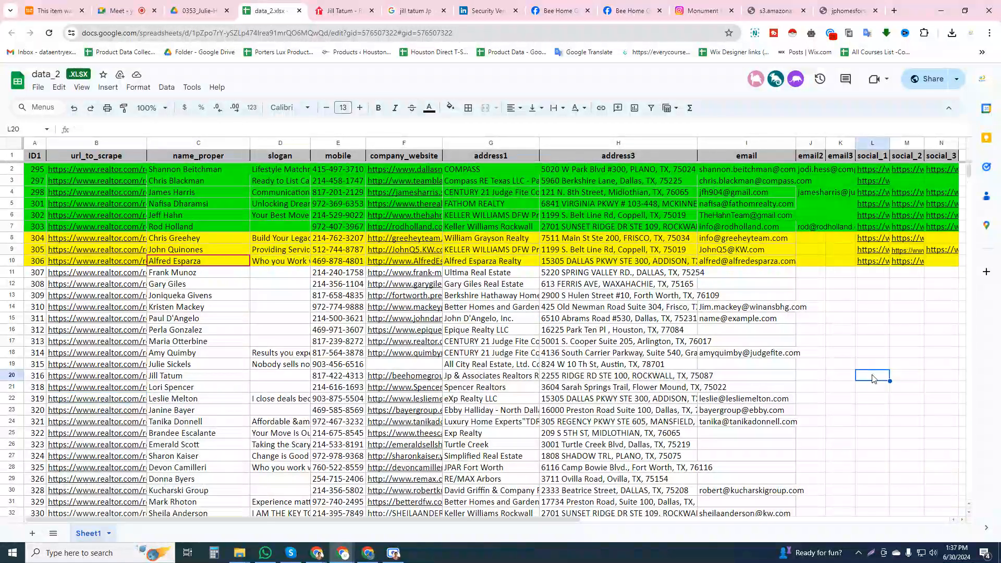
Copy the monumentrealtytx Instagram profile link into social_2 for the agent in row 20 of data_2
left_click(696, 10)
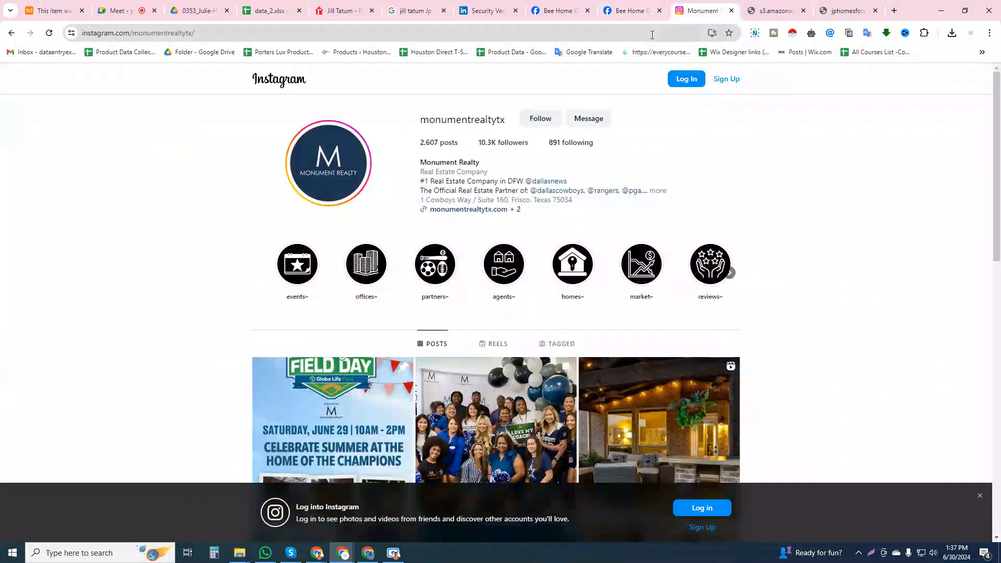
left_click(652, 34)
key("ctrl+c")
left_click(271, 10)
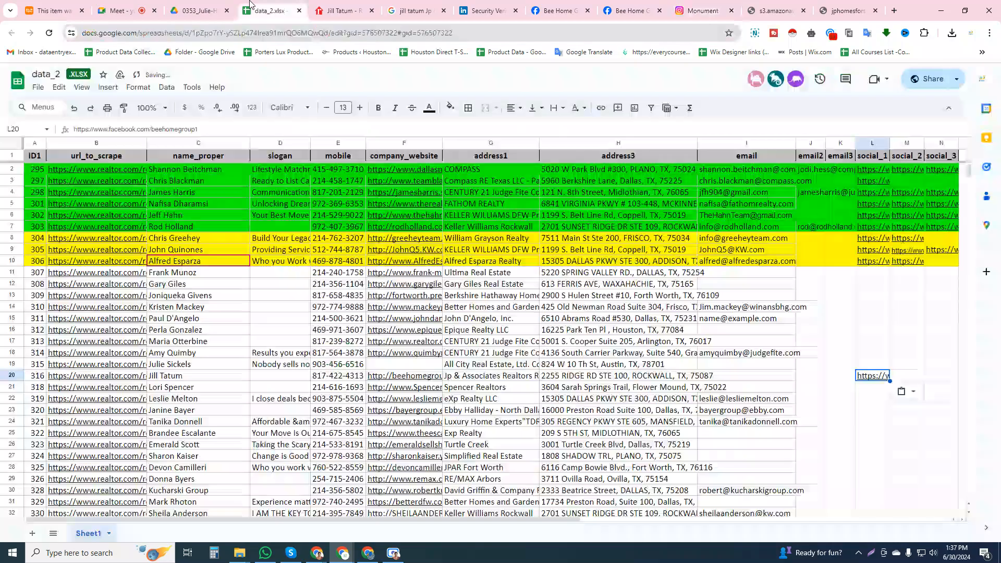
left_click(900, 376)
key("ctrl+v")
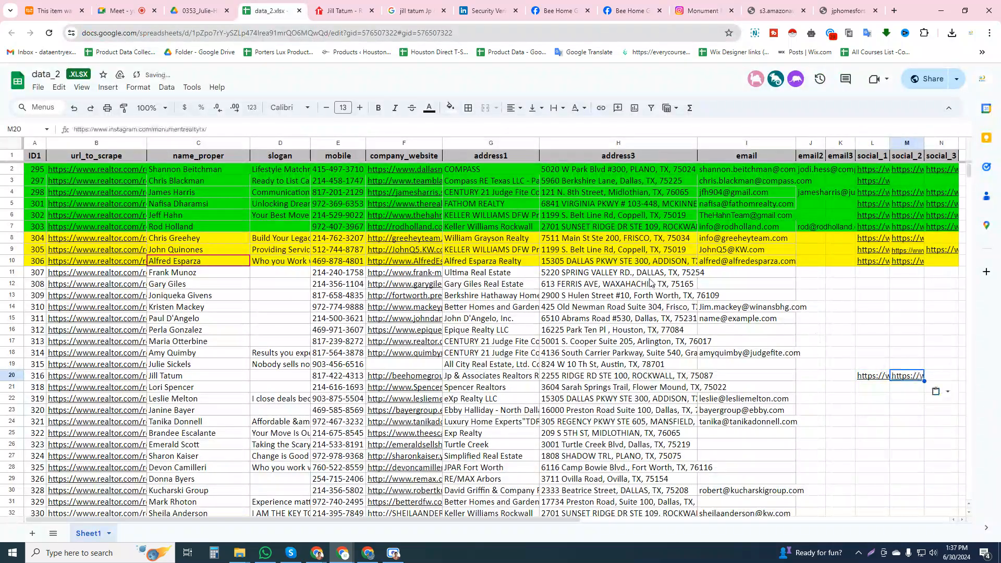
Check the LinkedIn tab and reopen the LinkedIn result from the Google image search in a new tab
left_click(493, 7)
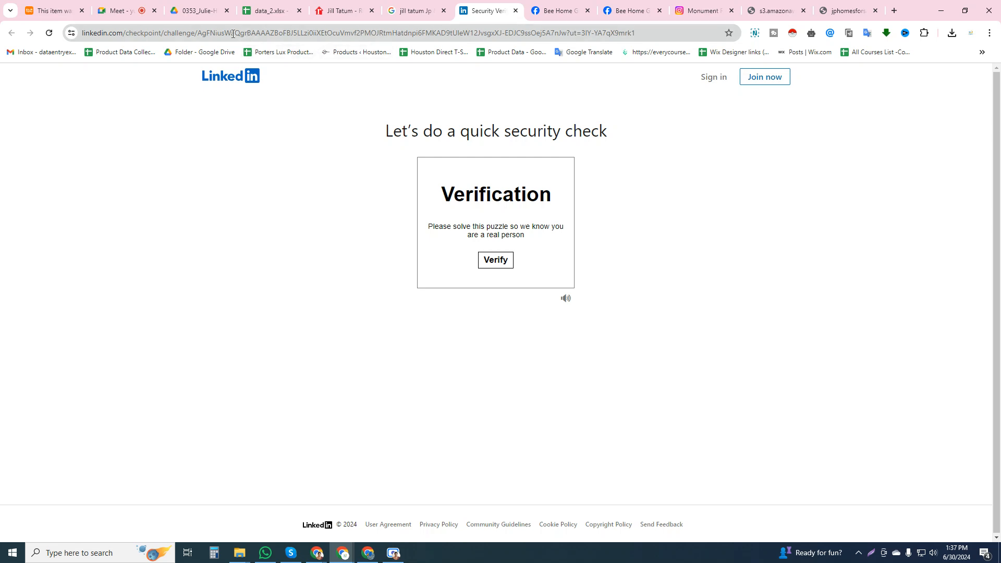
left_click(392, 10)
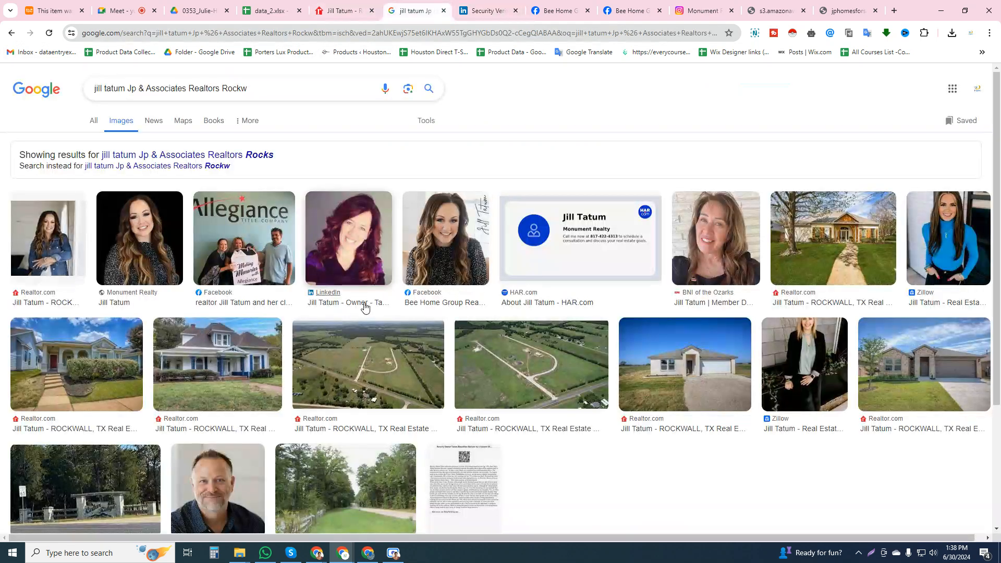
left_click(337, 295)
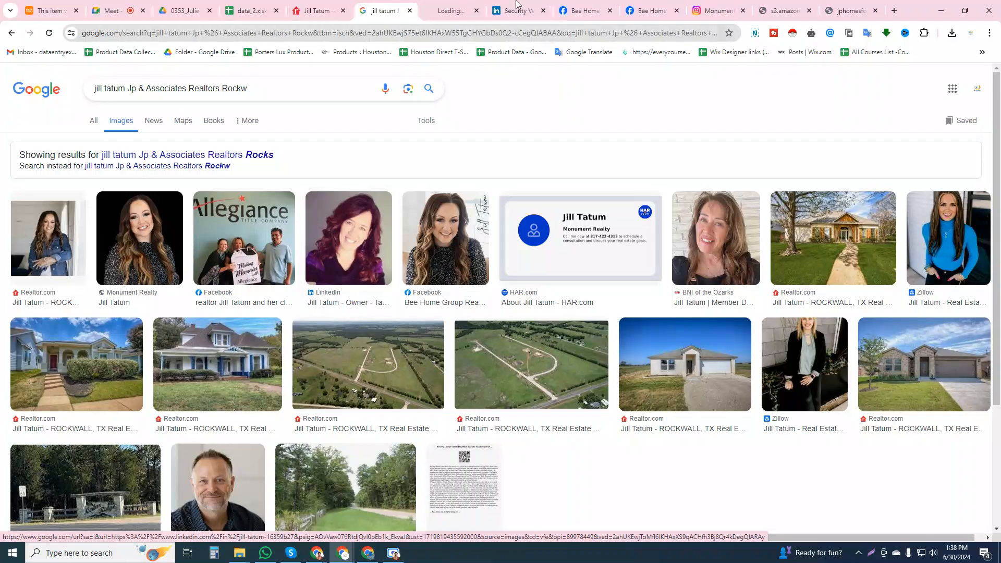
Enter the agent's LinkedIn profile link as social_3 in row 20 of data_2
left_click(436, 30)
key("ctrl+c")
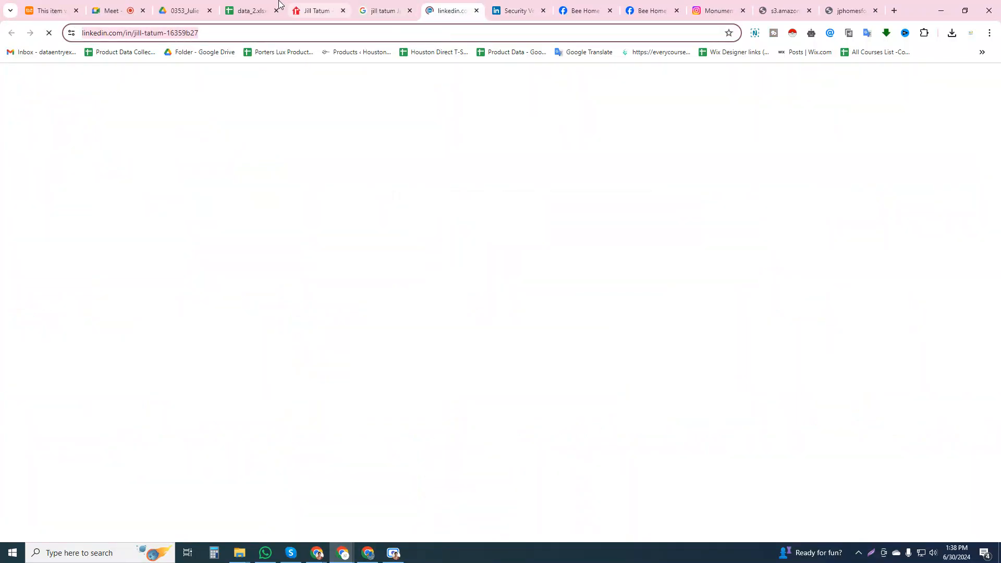
left_click(253, 11)
key("ctrl+v")
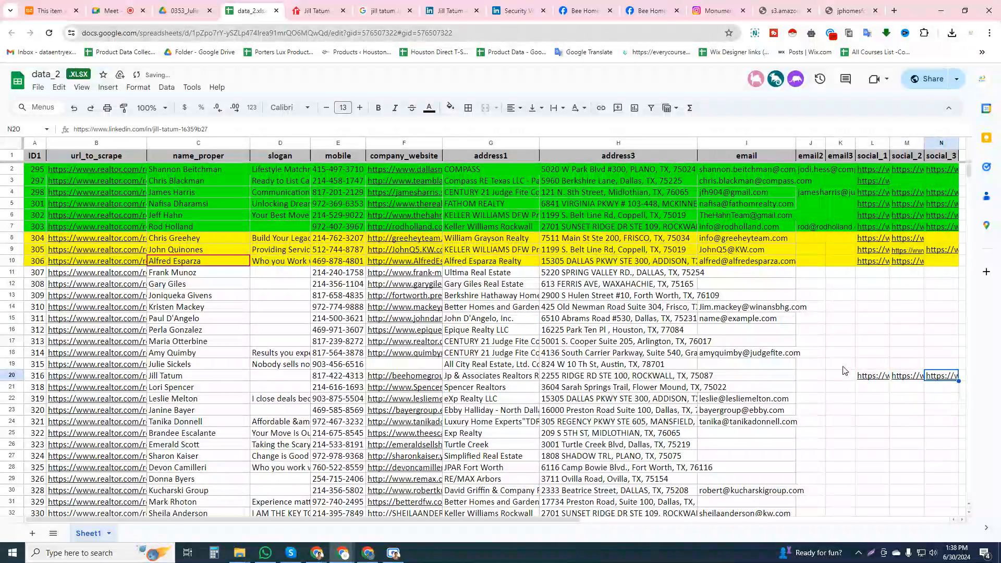
Check which social network links rows 9, 4 and 10 hold under social_2 and social_3, opening the LinkedIn link in row 9
left_click(910, 251)
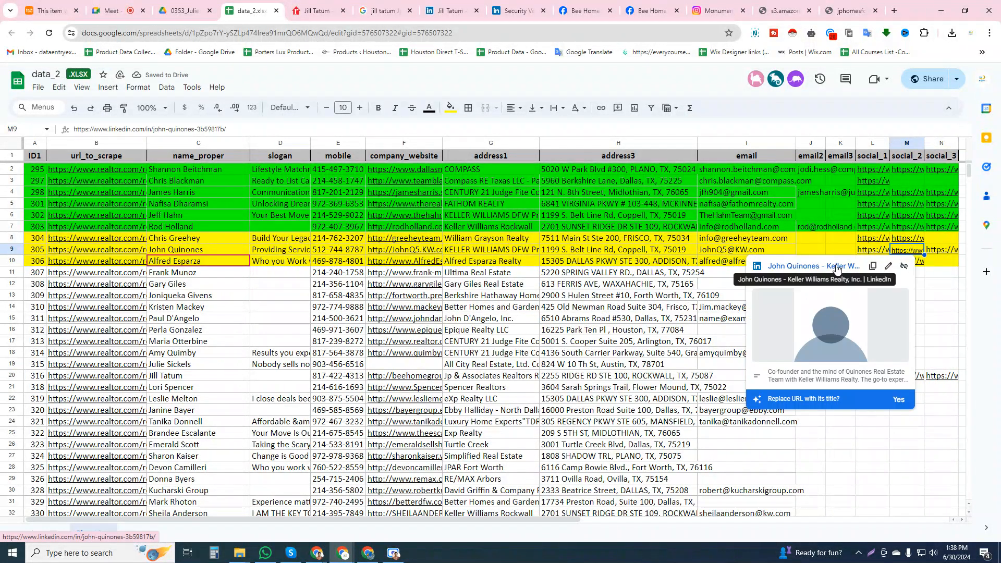
left_click(836, 266)
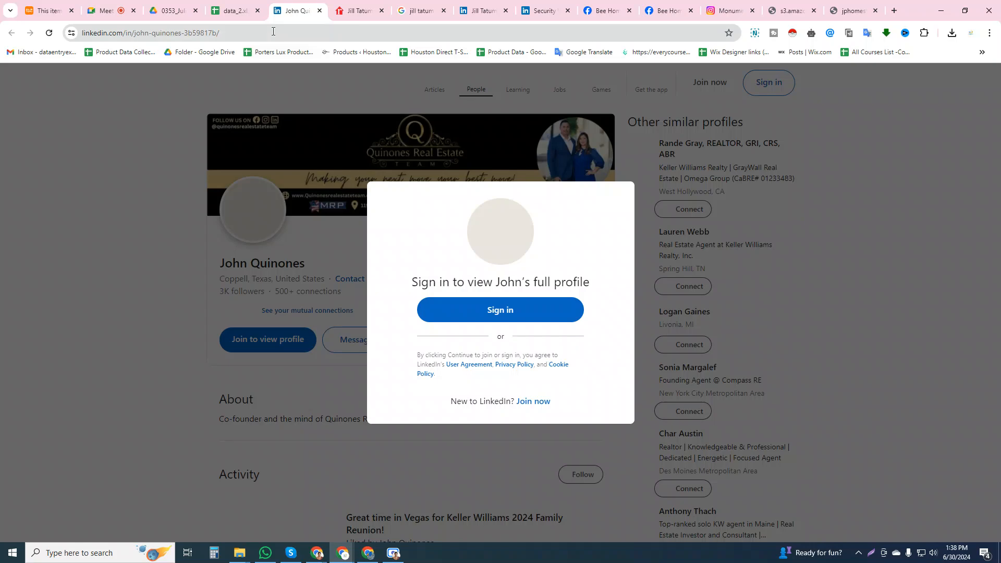
left_click(234, 11)
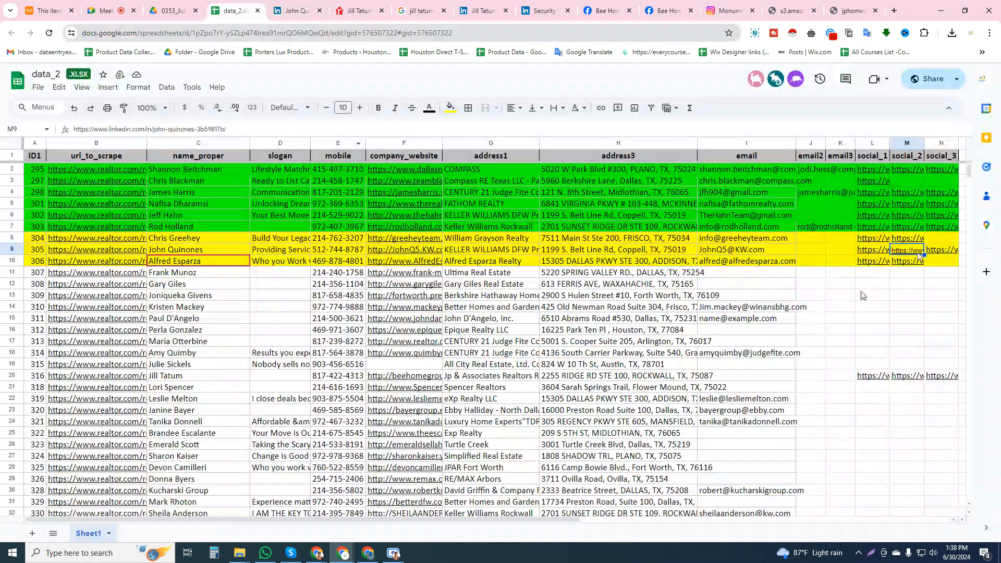
mouse_move(906, 254)
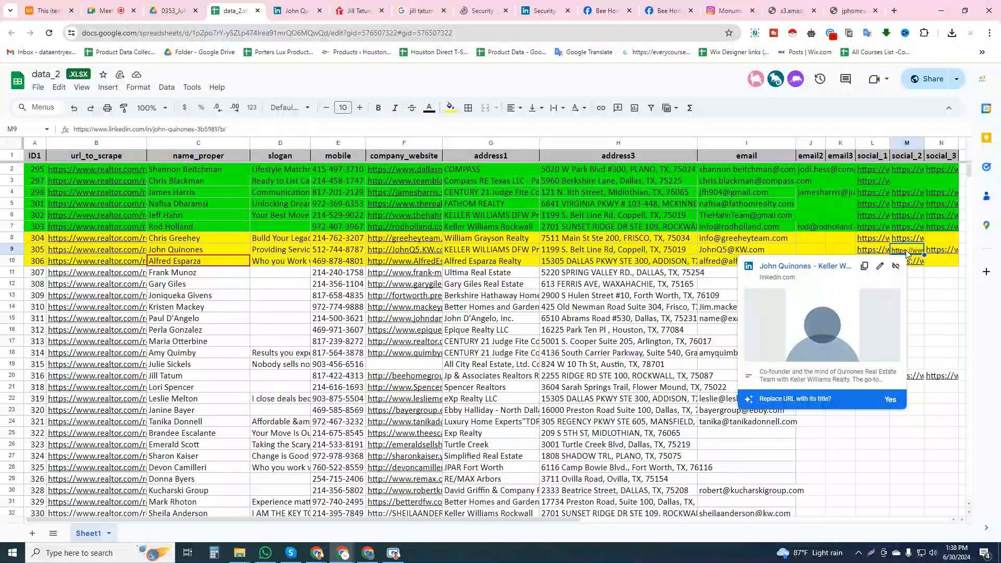
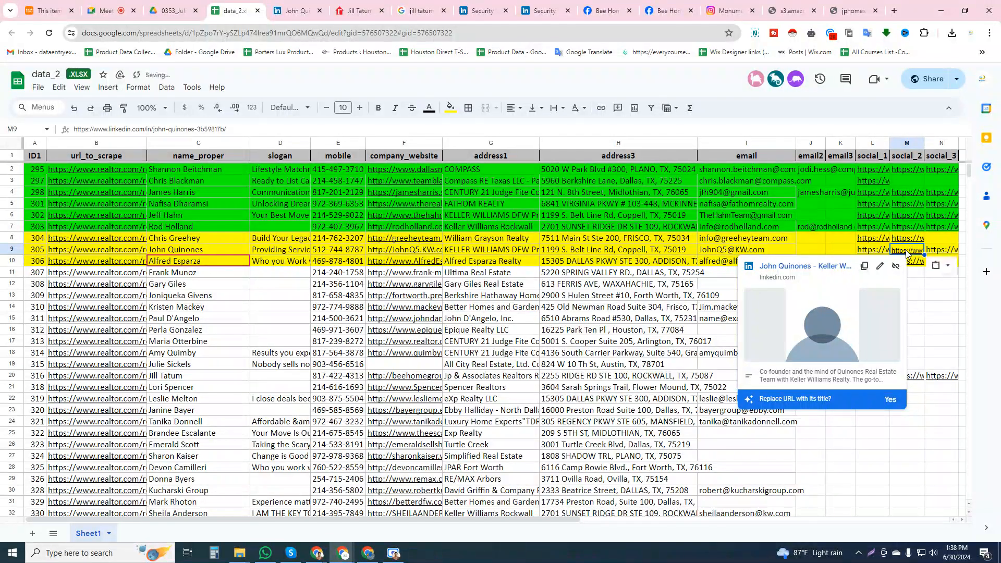
left_click(940, 251)
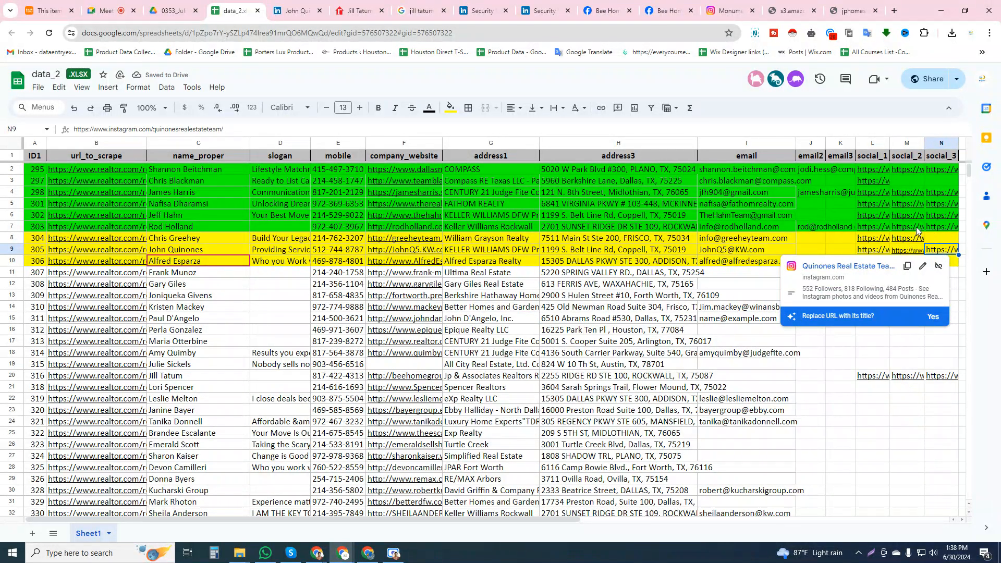
left_click(916, 192)
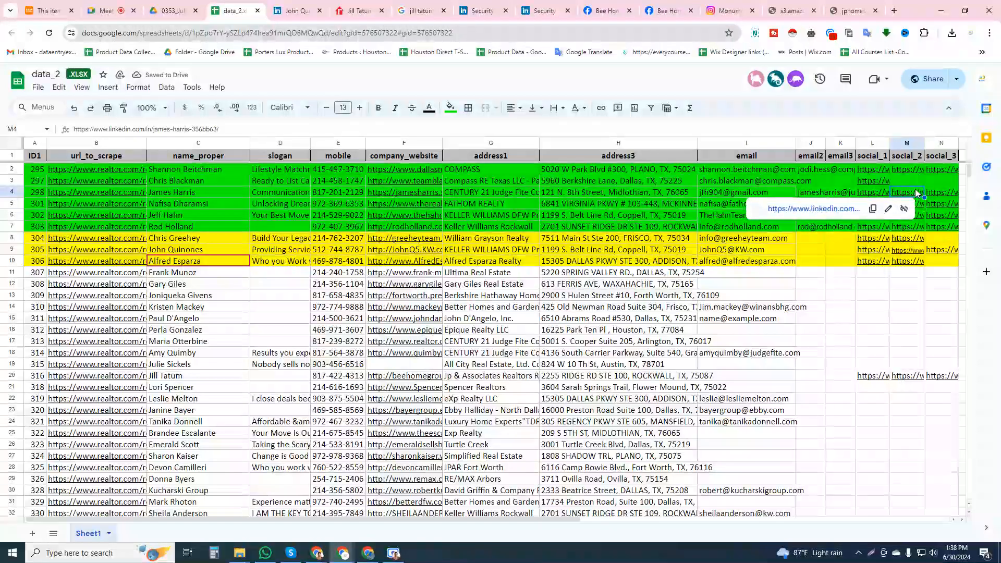
left_click(907, 261)
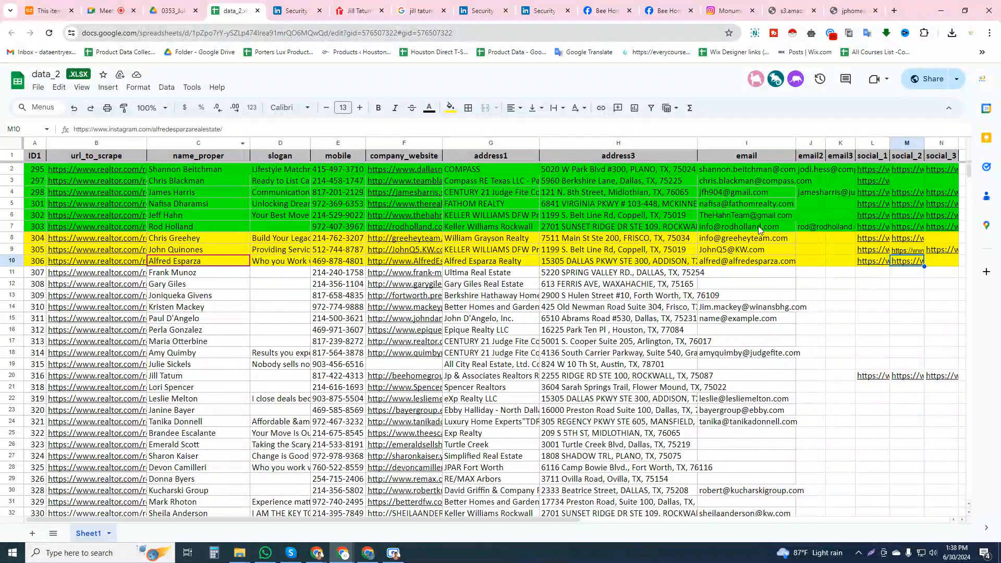
mouse_move(915, 268)
left_click(293, 5)
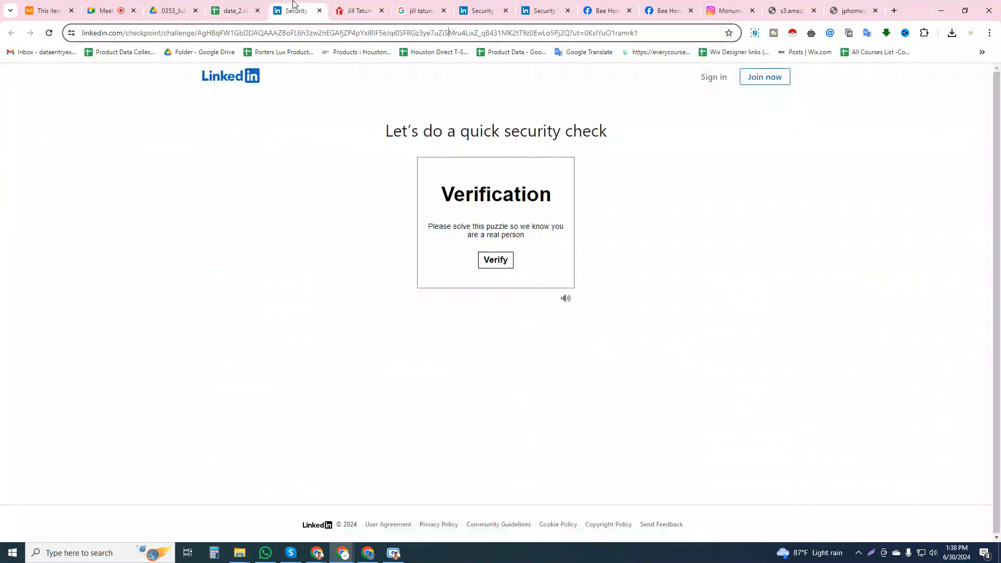
Reopen the agent's LinkedIn result from the Google image search and enter its profile link as social_2 in row 20 of data_2
left_click(232, 10)
left_click(360, 10)
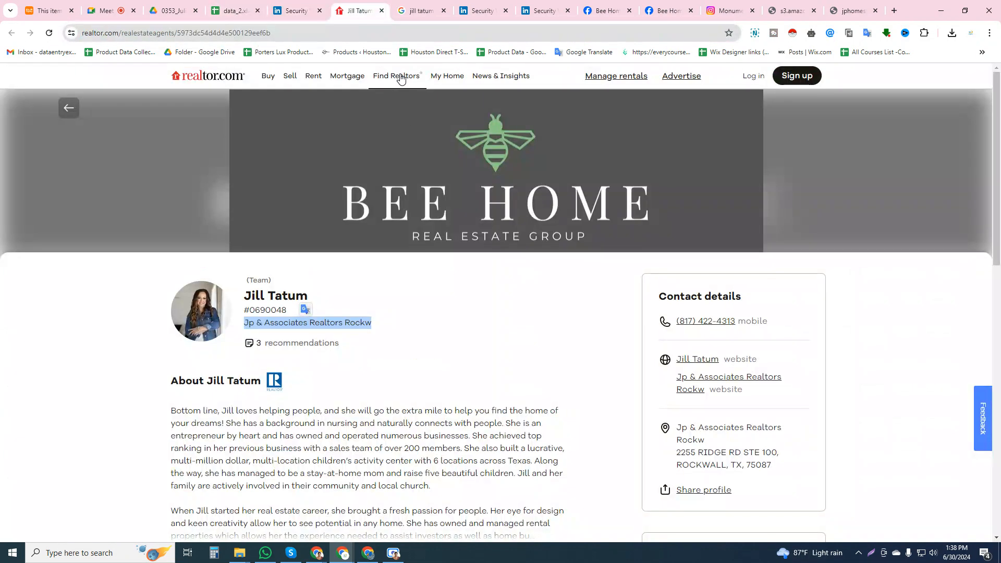
left_click(552, 4)
left_click(477, 5)
left_click(428, 5)
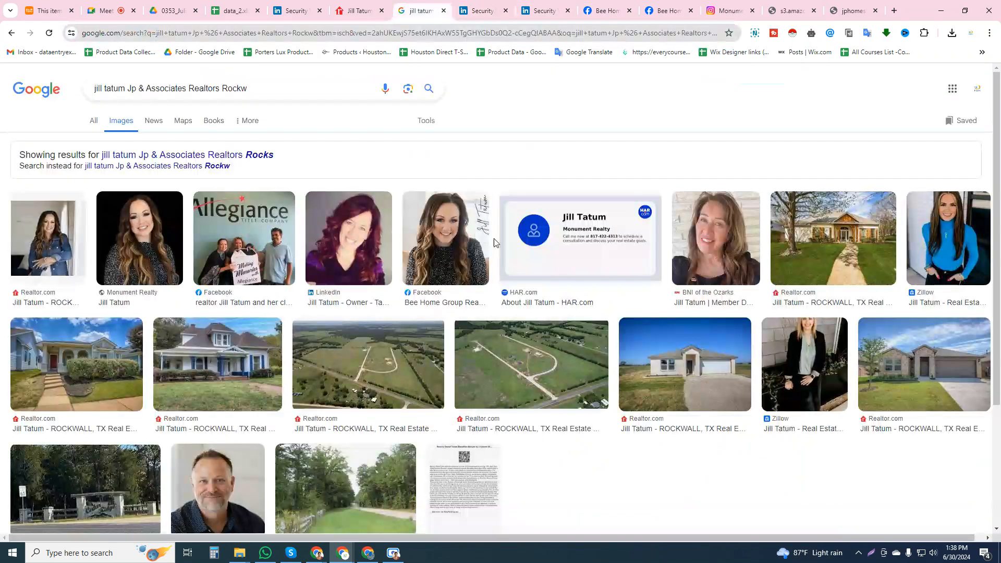
left_click(329, 298)
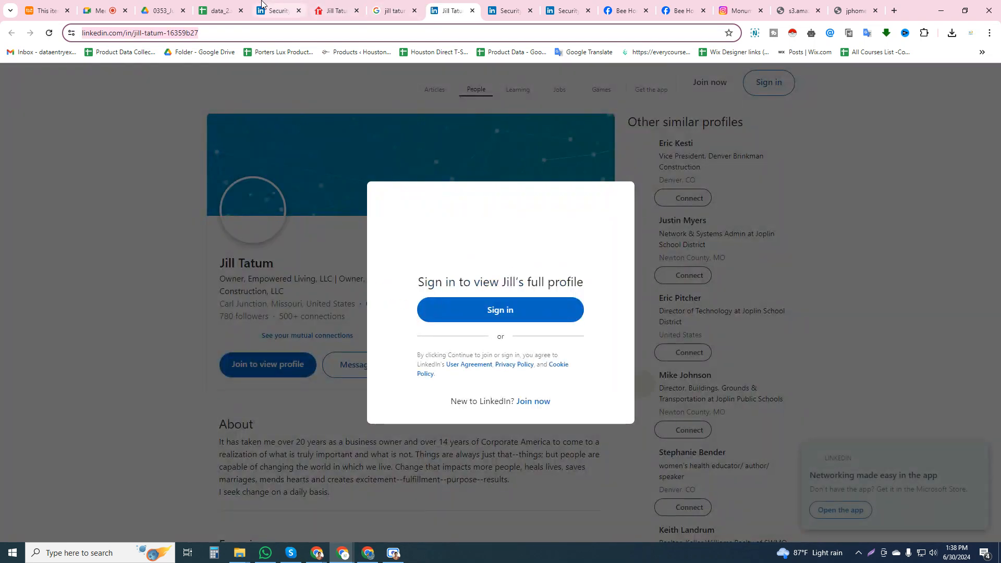
left_click(262, 4)
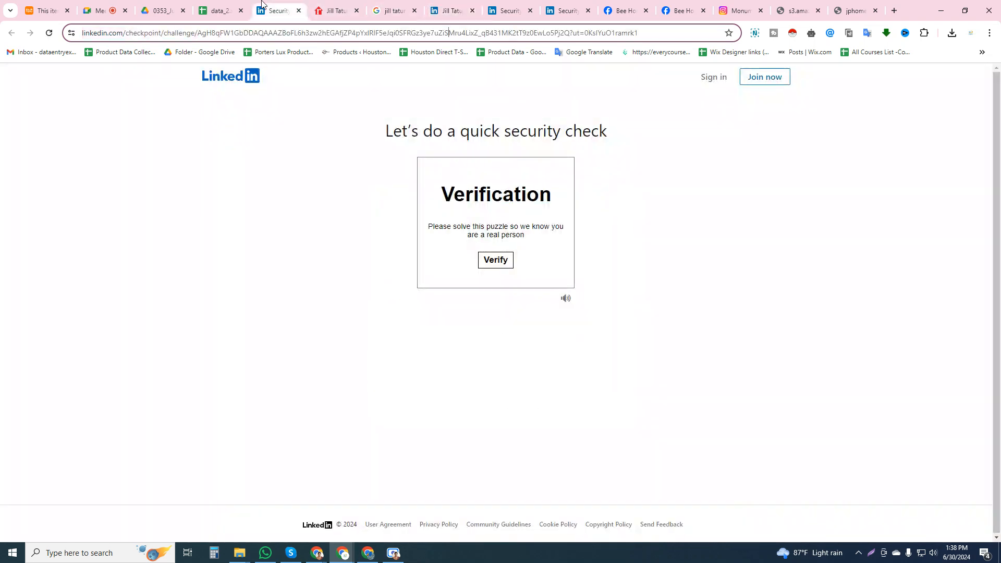
left_click(219, 10)
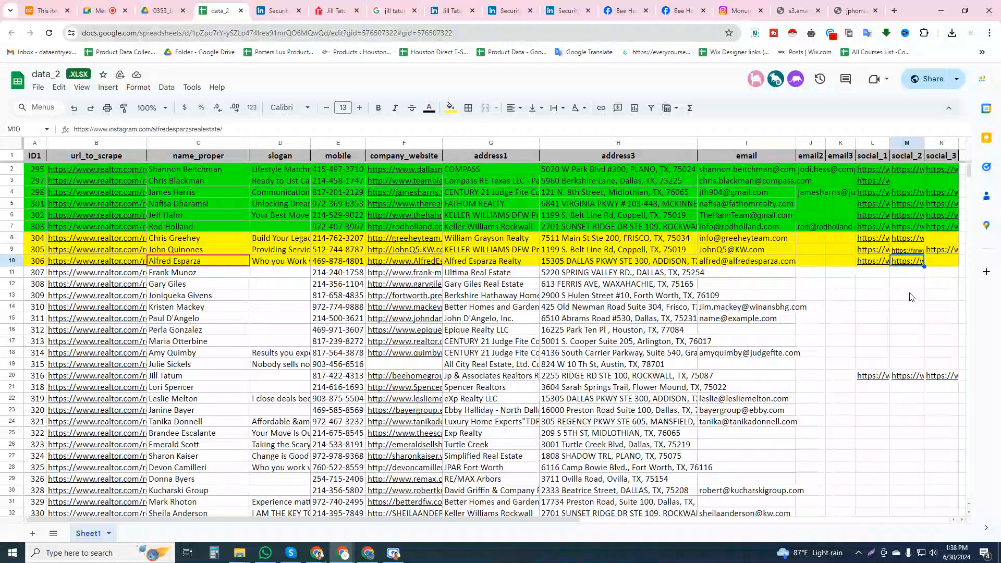
left_click(905, 377)
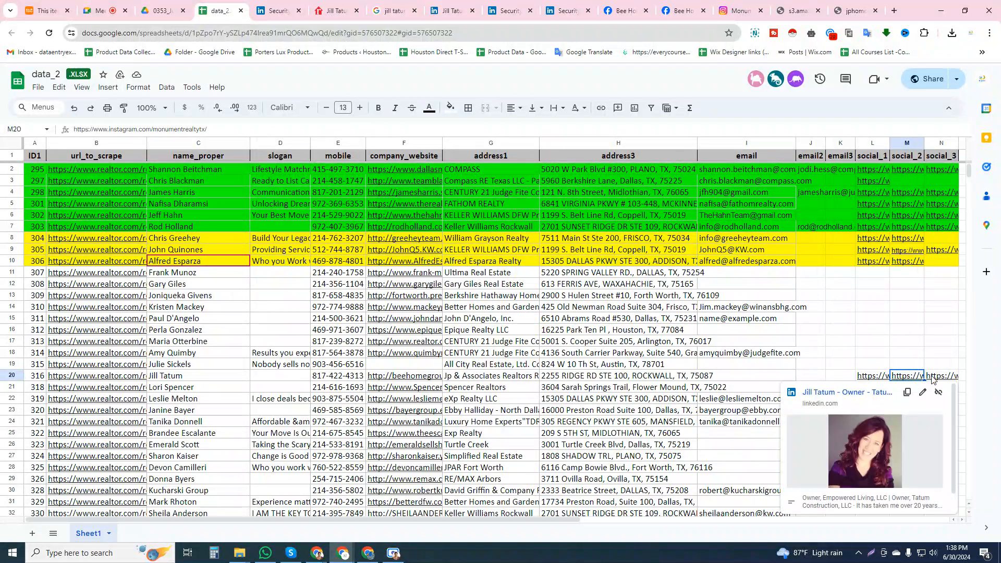
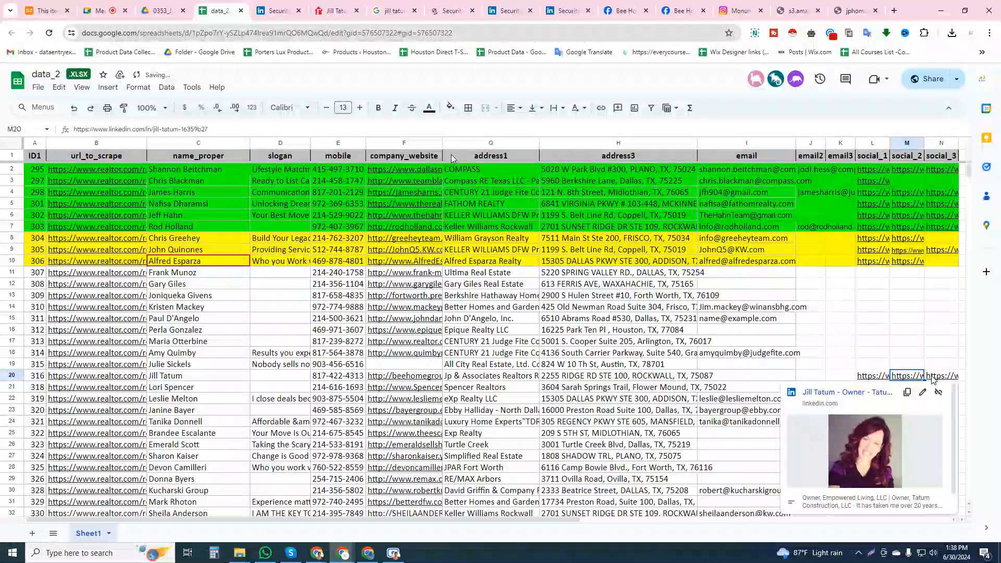
Copy the monumentrealtytx Instagram profile link into social_3 in row 20 of data_2 and check the row's social links
left_click(719, 6)
left_click(214, 10)
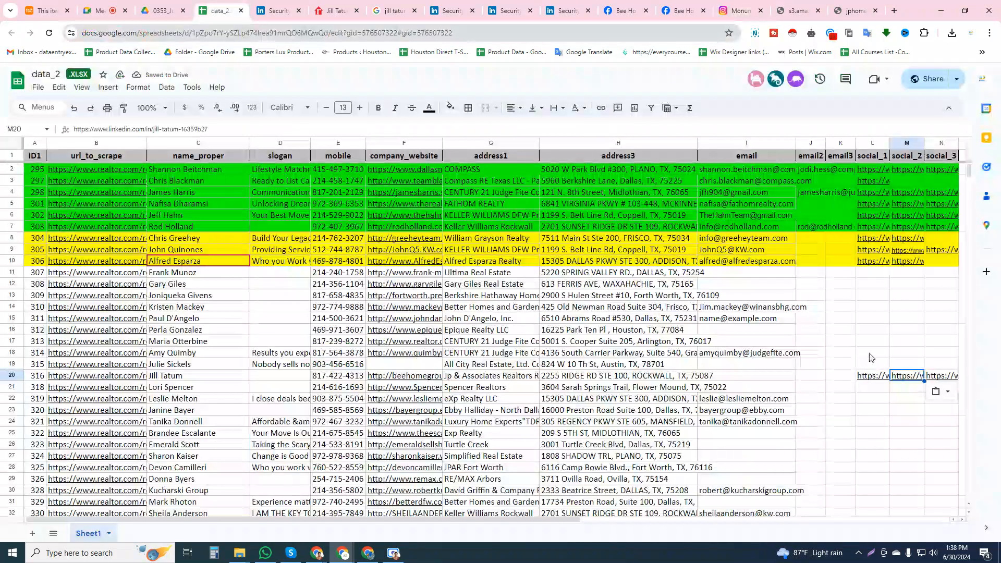
left_click(944, 375)
type("https://www.instagram.com/monumentrealtytx/")
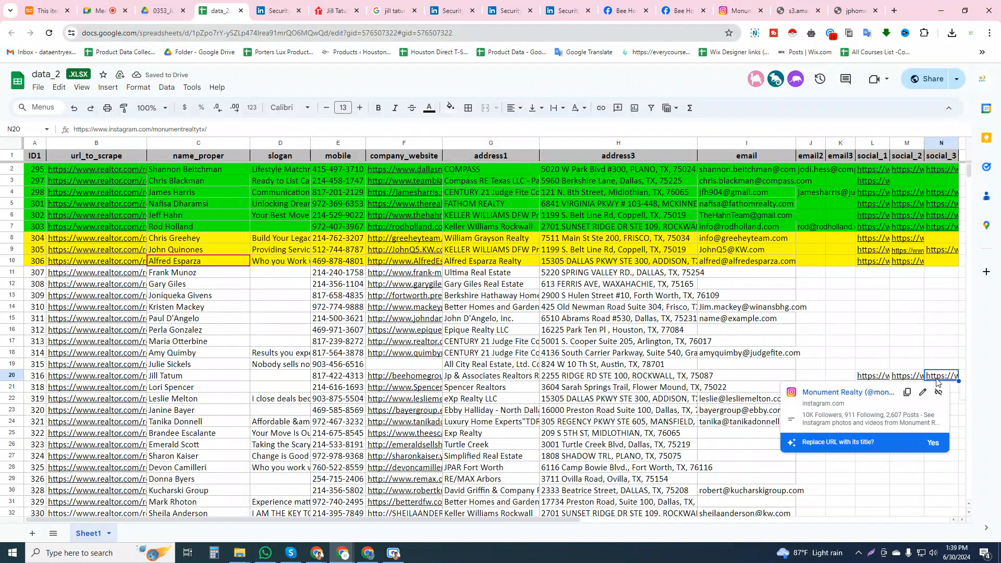
left_click(907, 376)
left_click(878, 377)
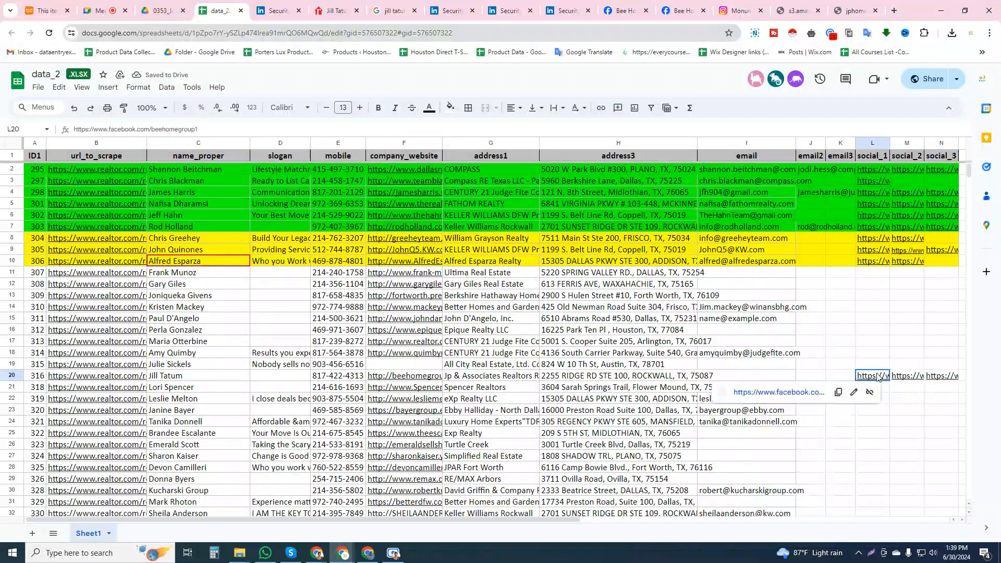
Look through the Bee Home Group Facebook page's intro for an address to fill the empty email cell in row 20
left_click(780, 369)
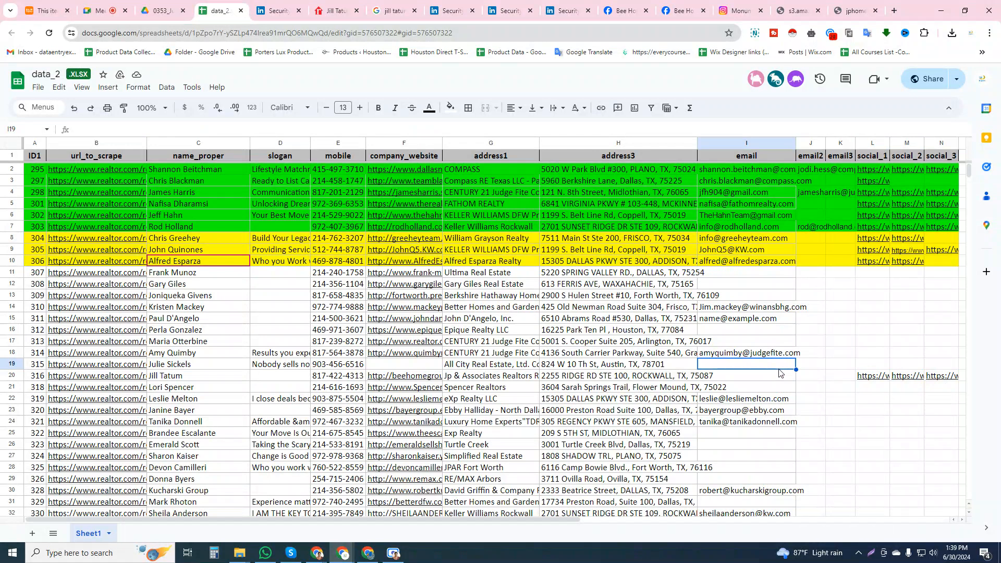
left_click(780, 377)
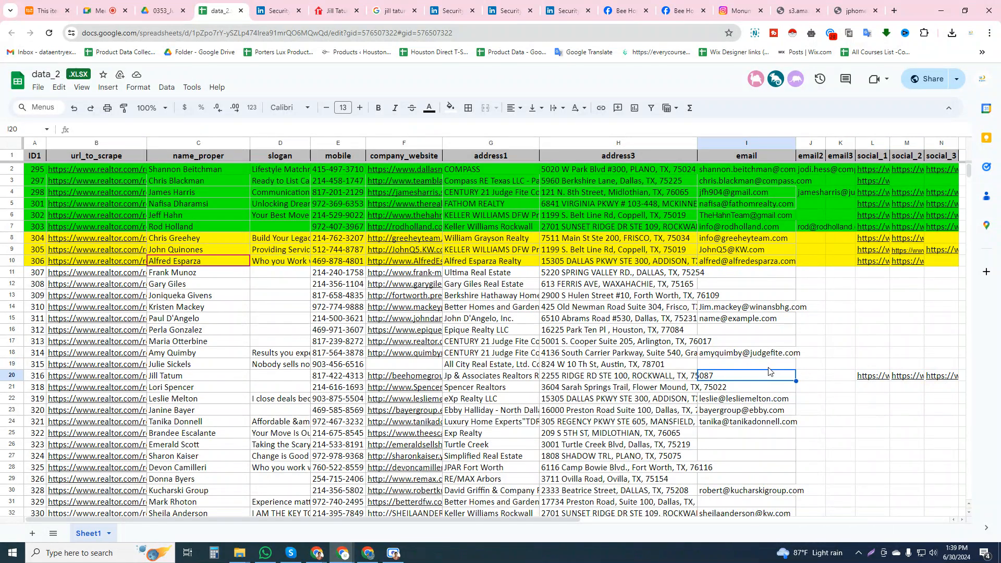
left_click(680, 11)
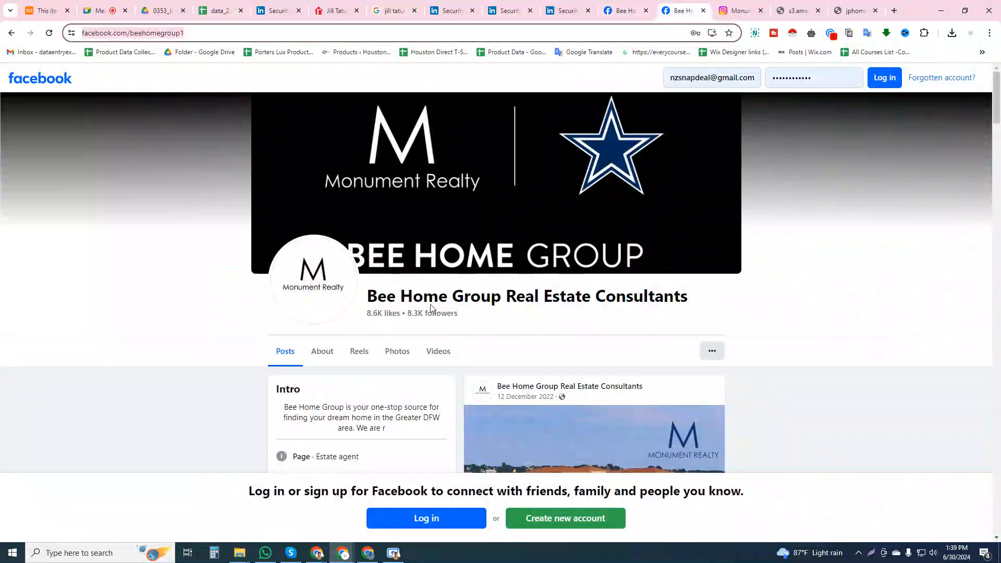
scroll(432, 308, "down", 4)
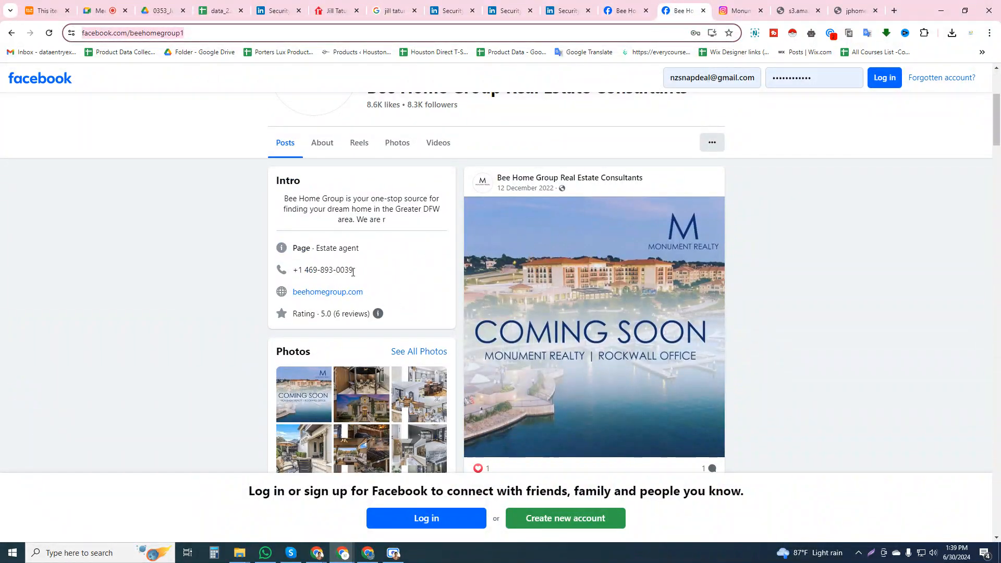
Close both Bee Home Group Facebook tabs, the Instagram tab and the LinkedIn tabs beside them, and return to the Google image results
left_click(625, 2)
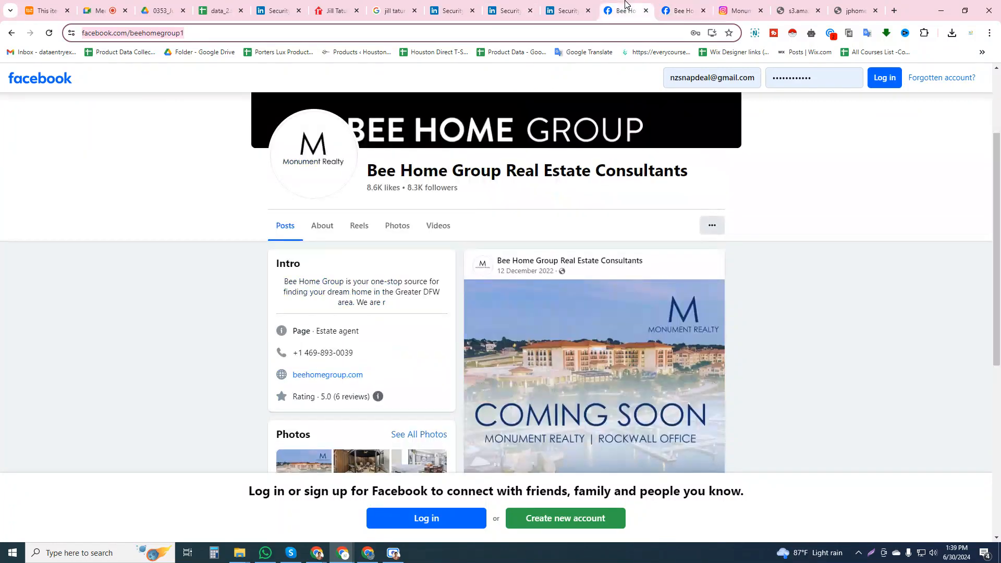
left_click(647, 12)
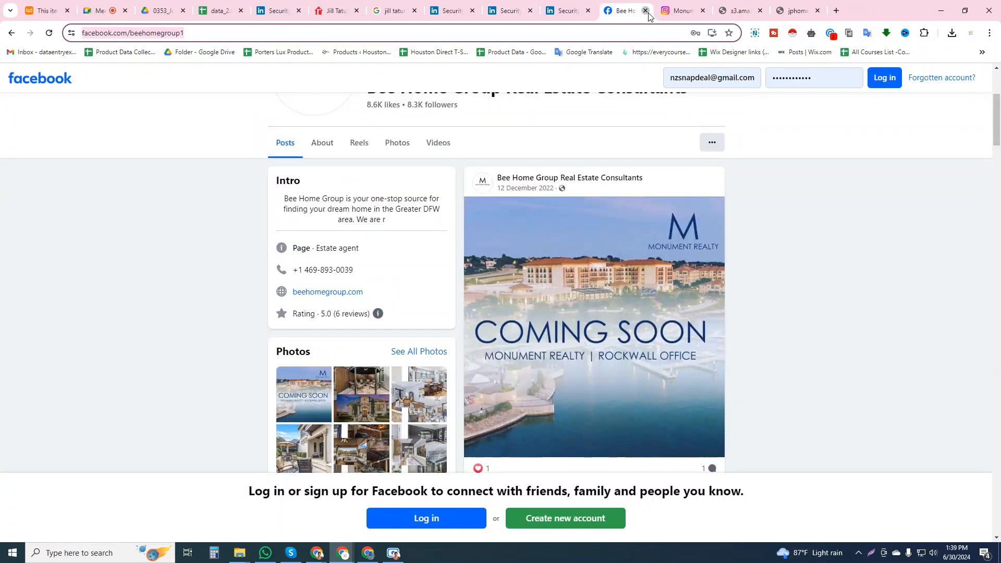
left_click(646, 10)
left_click(645, 10)
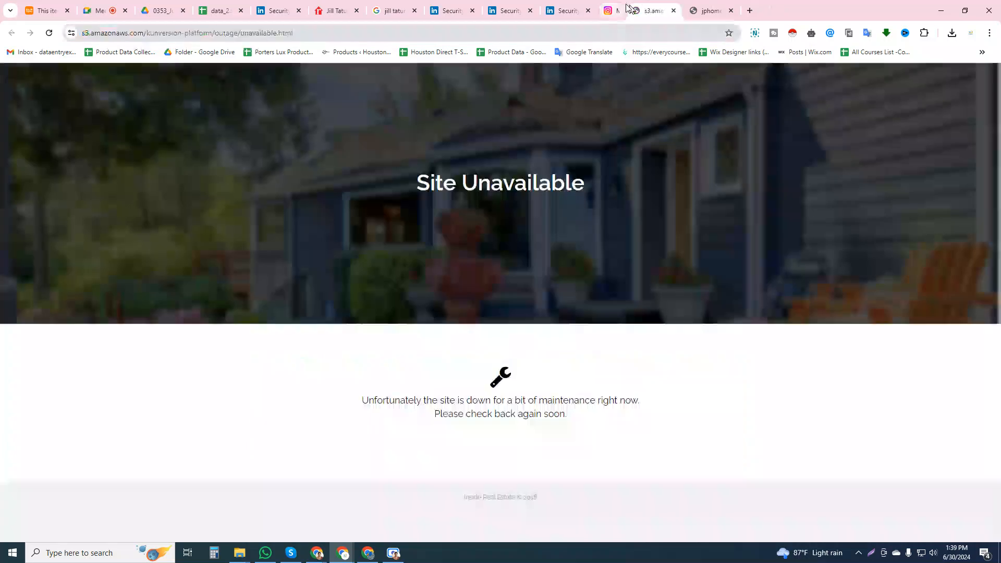
left_click(568, 11)
left_click(588, 10)
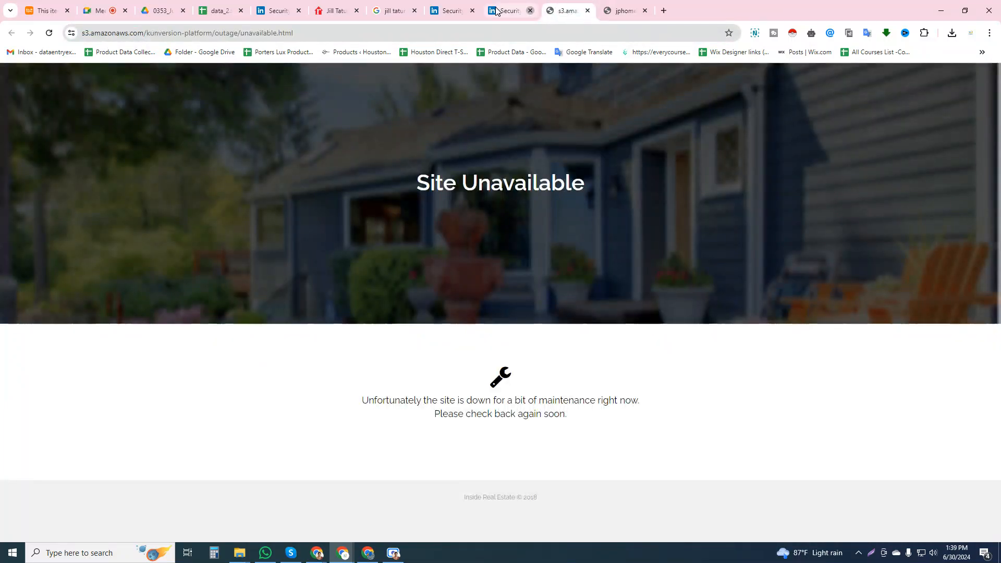
left_click(471, 11)
left_click(471, 11)
left_click(391, 10)
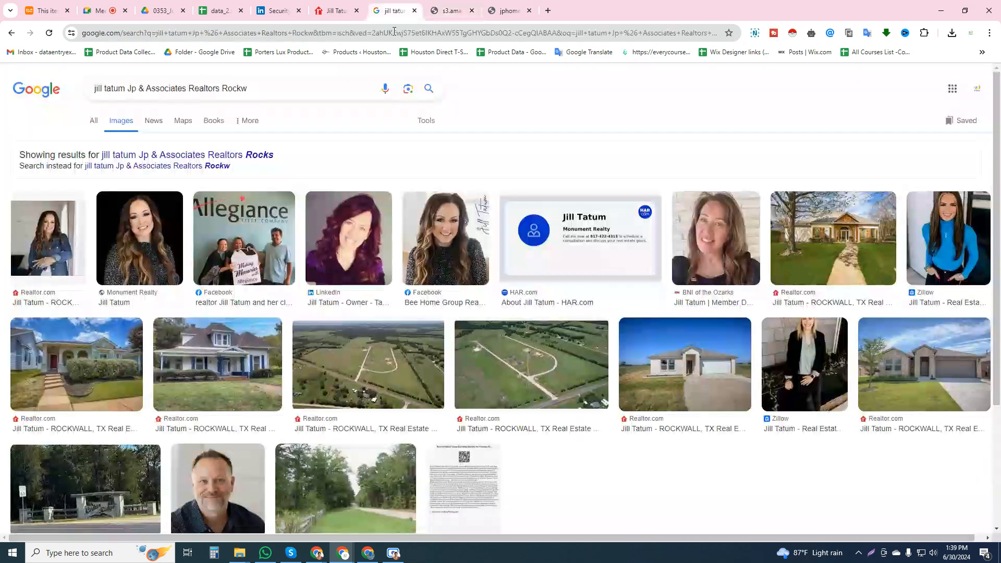
Search Google for the agent's mobile number copied from row 20 of data_2 and look through the results for an email address
left_click(276, 11)
left_click(209, 7)
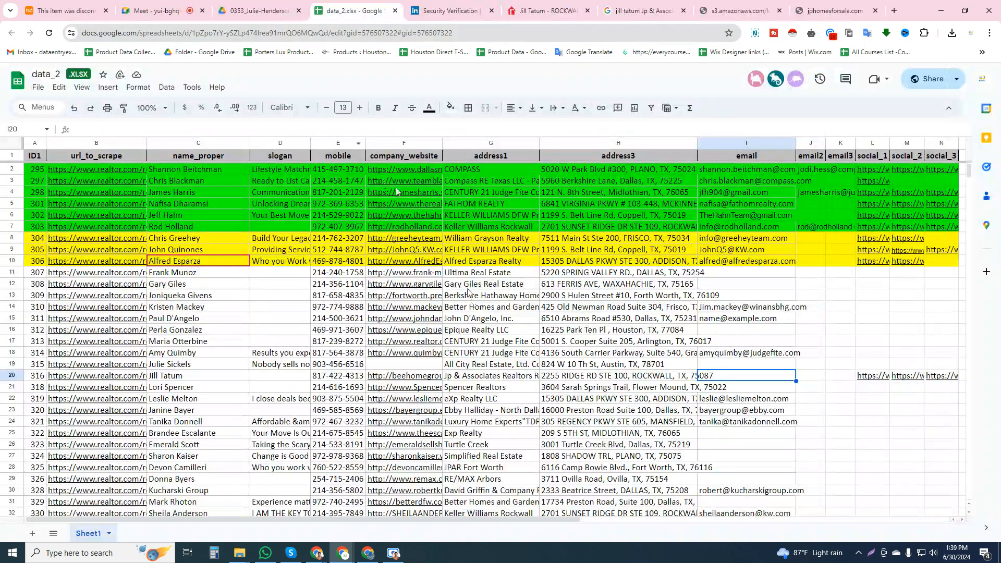
left_click(348, 376)
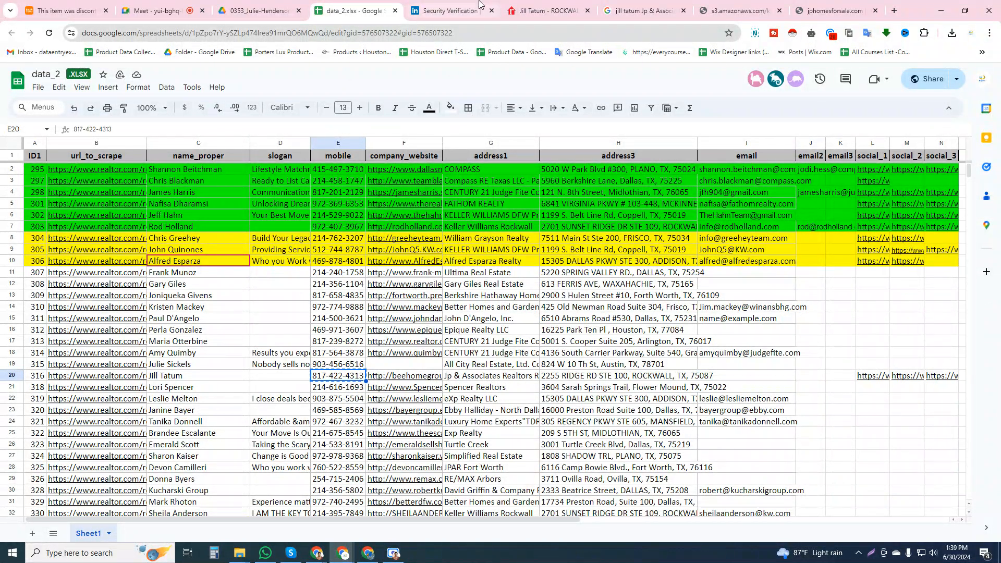
left_click(446, 11)
double_click(656, 34)
key("ctrl+a")
key("ctrl+v")
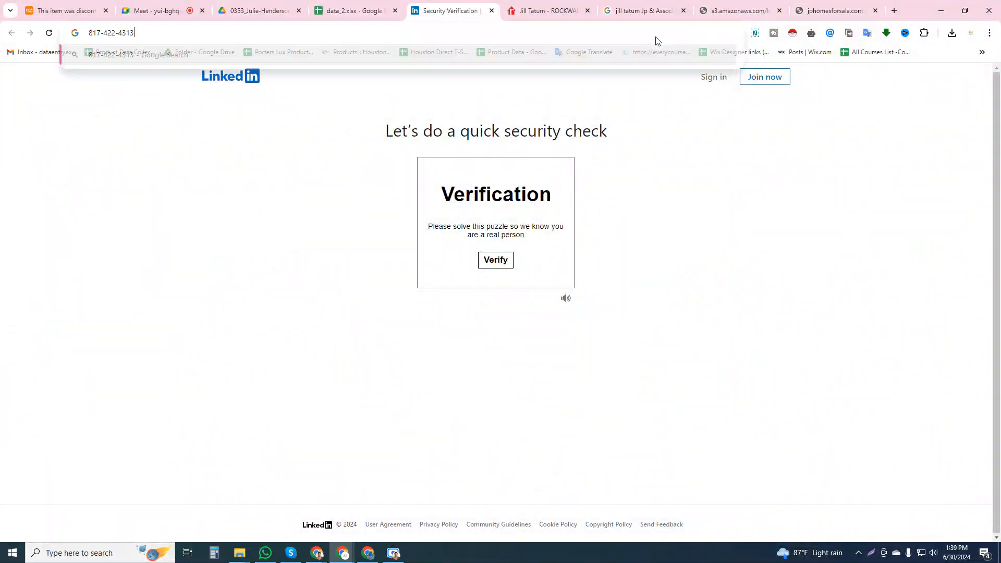
key("Return")
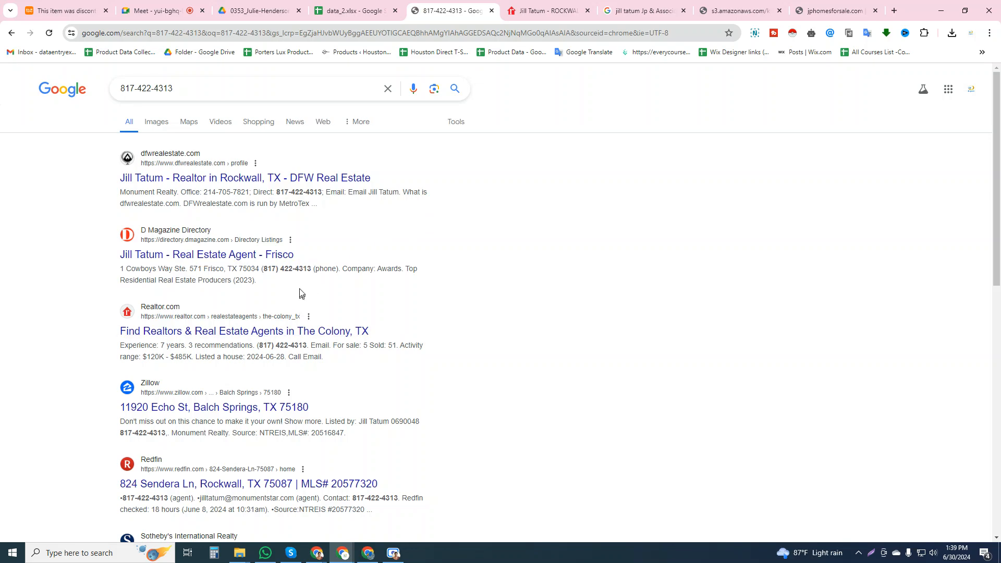
scroll(300, 292, "down", 4)
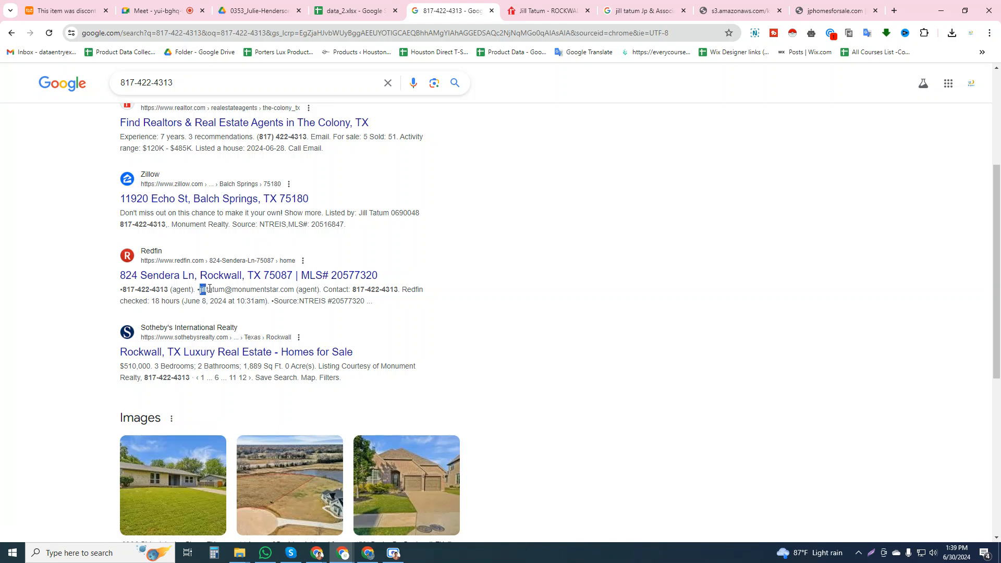
Copy the agent's email address from the Redfin search result into the email cell of row 20 in data_2
left_click_drag(209, 290, 293, 289)
key("ctrl+c")
left_click(359, 11)
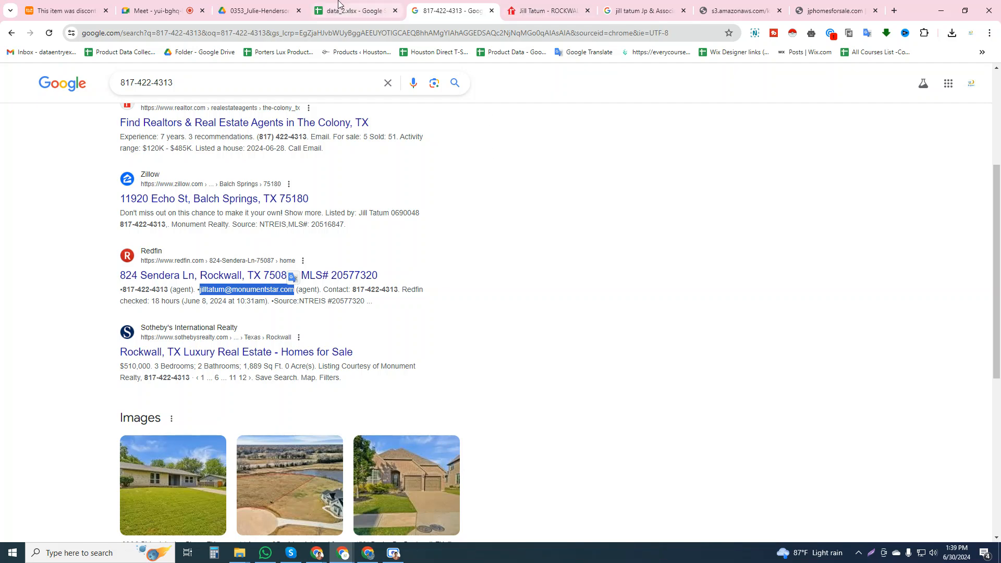
left_click(759, 379)
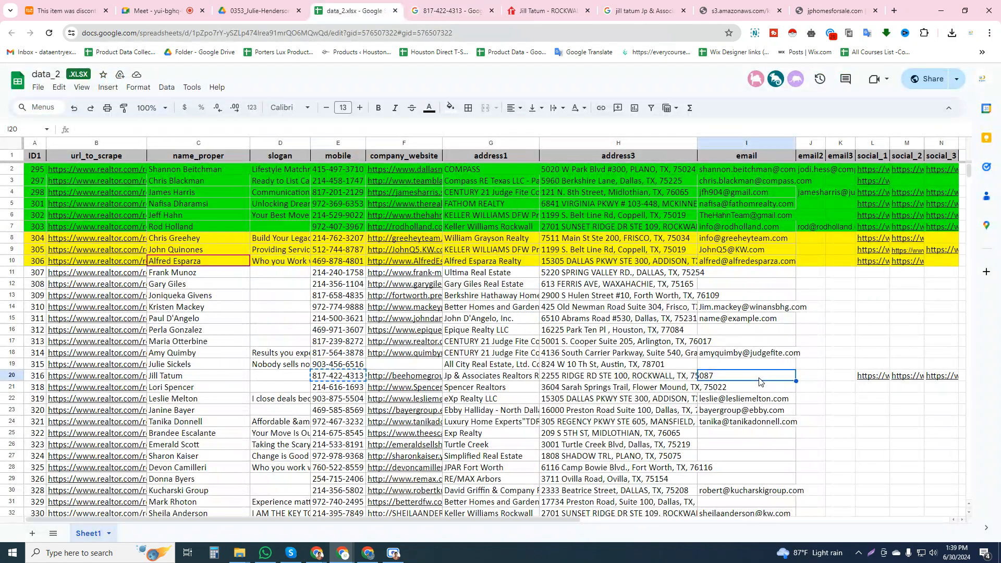
key("ctrl+v")
left_click(754, 366)
left_click(754, 374)
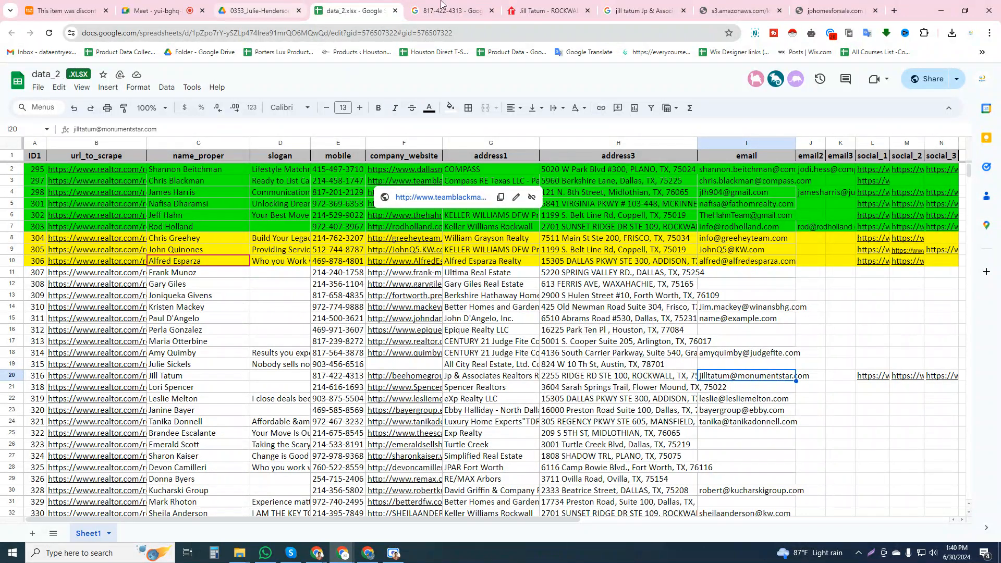
Check the agent's realtor.com profile and both website tabs for further contact details, and return to the email2 cell in row 20
left_click(504, 4)
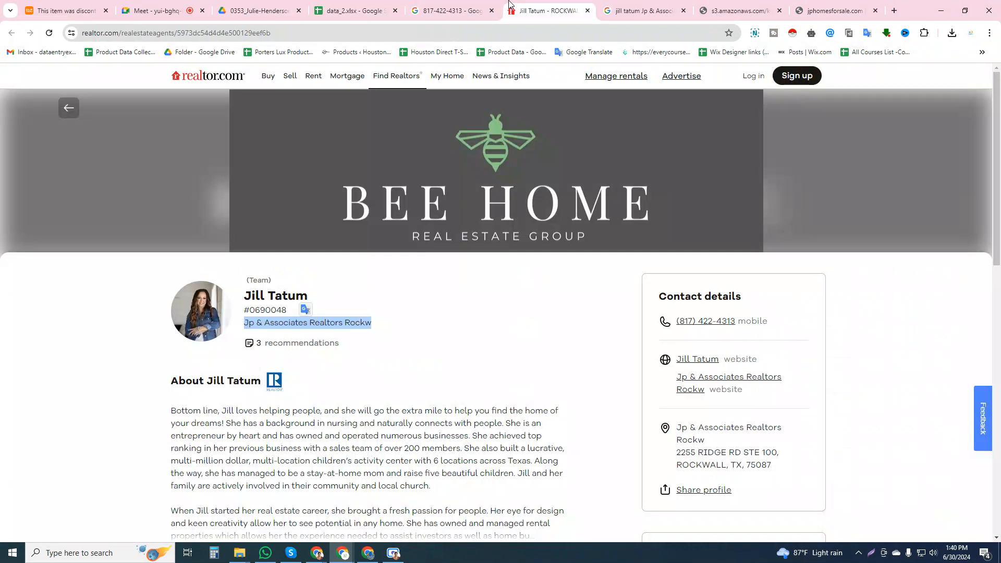
left_click(741, 4)
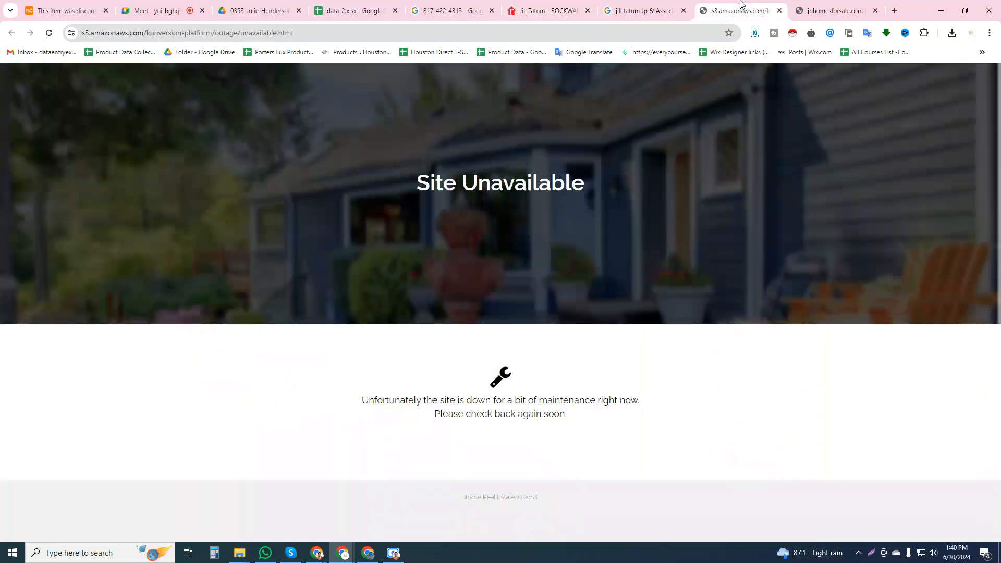
left_click(814, 5)
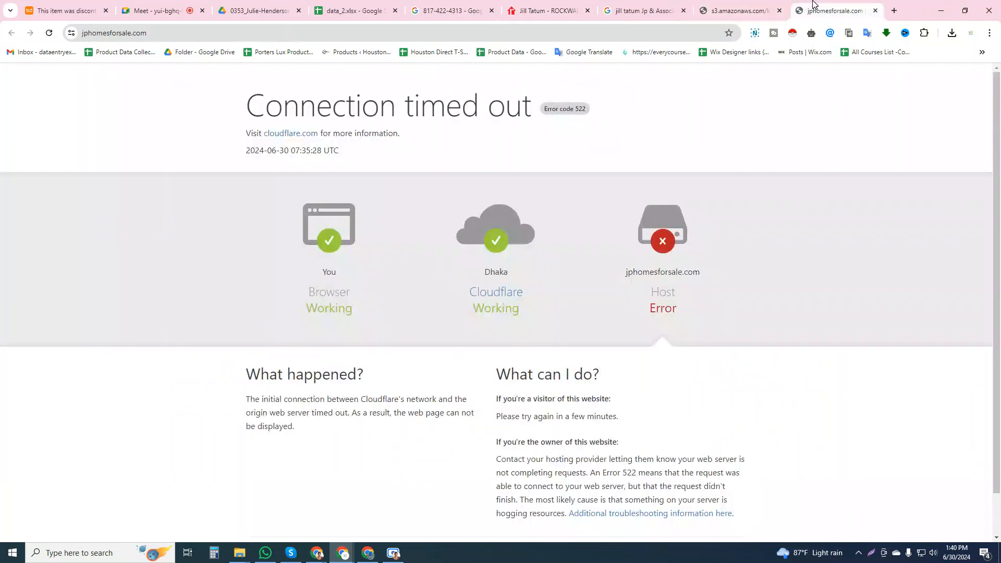
left_click(547, 10)
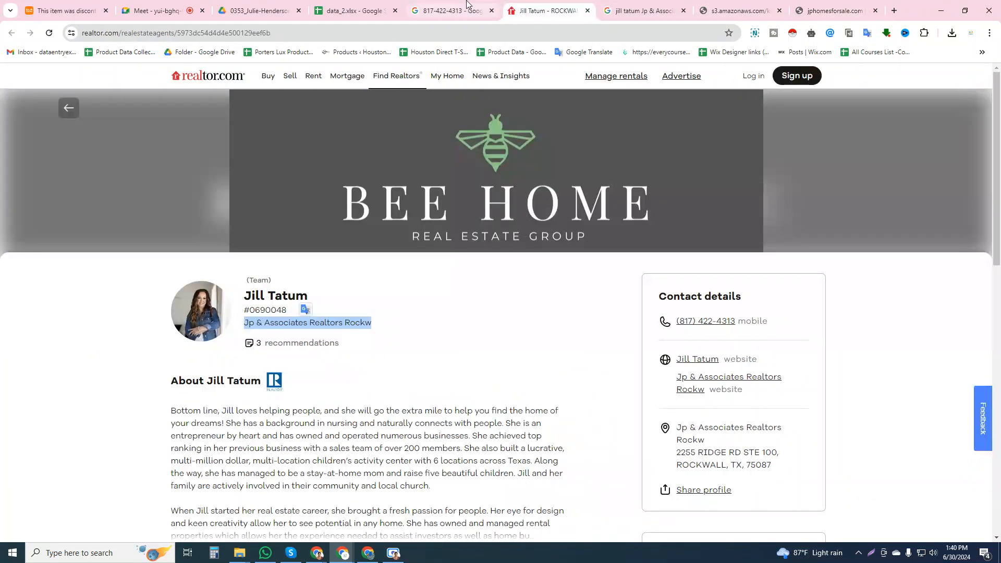
left_click(451, 11)
left_click(355, 10)
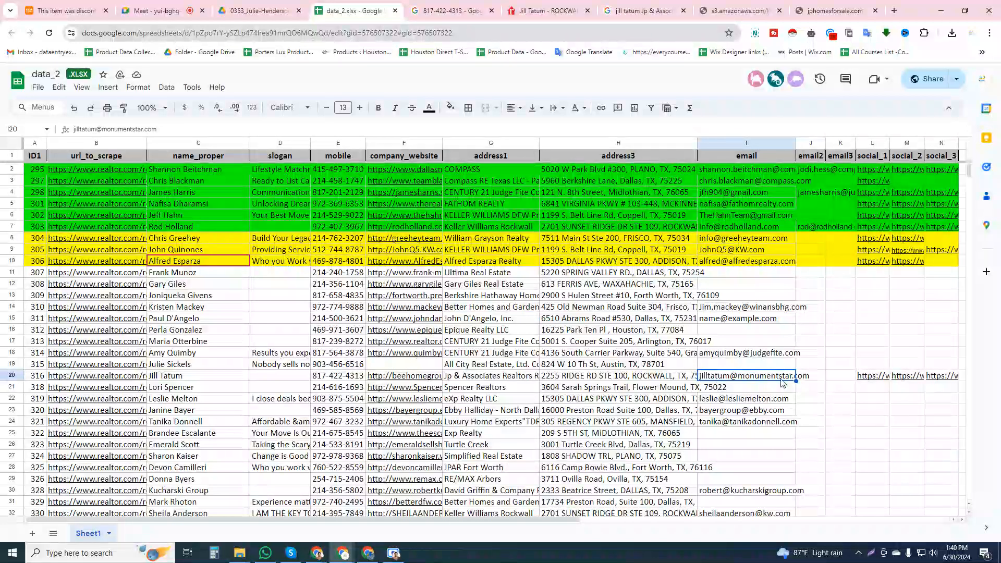
left_click(809, 381)
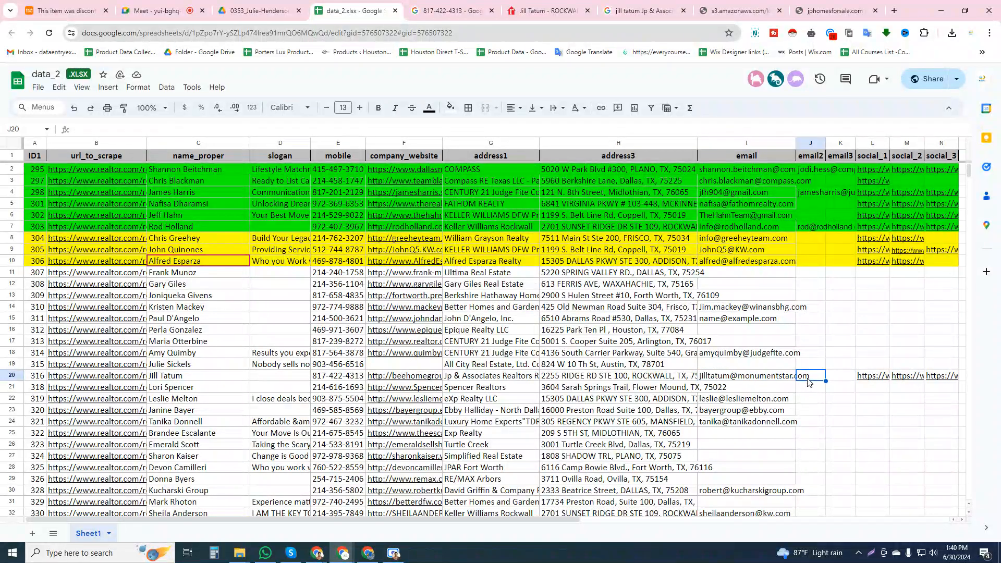
Look through more Google results for the agent's mobile number to find a second email address for row 20
left_click(488, 6)
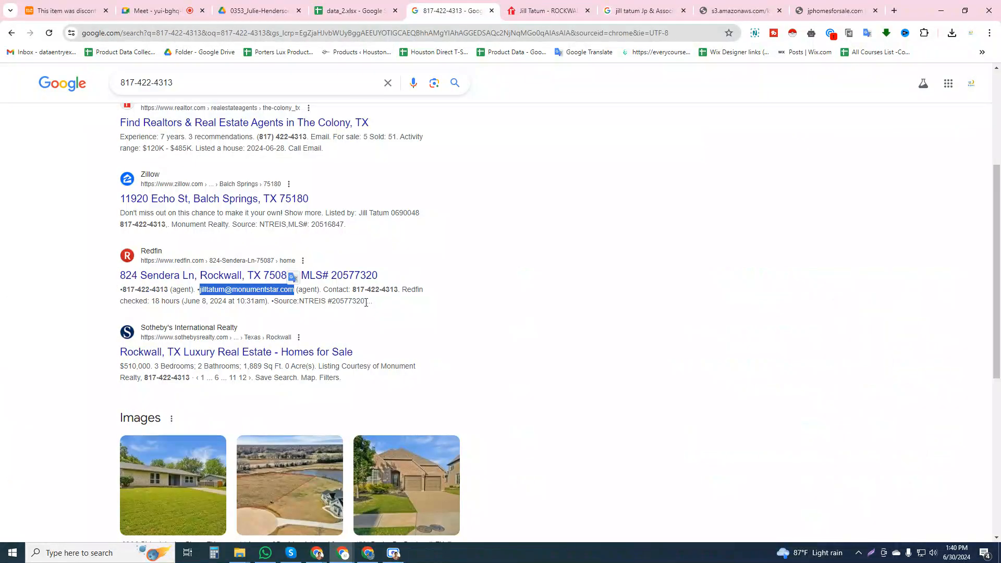
scroll(364, 304, "down", 10)
scroll(364, 305, "down", 4)
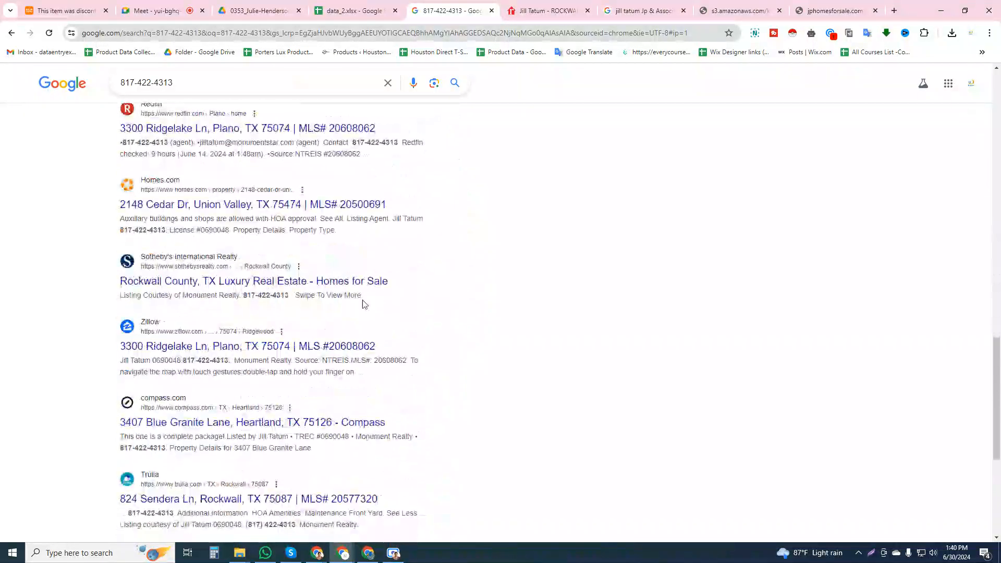
left_click(371, 5)
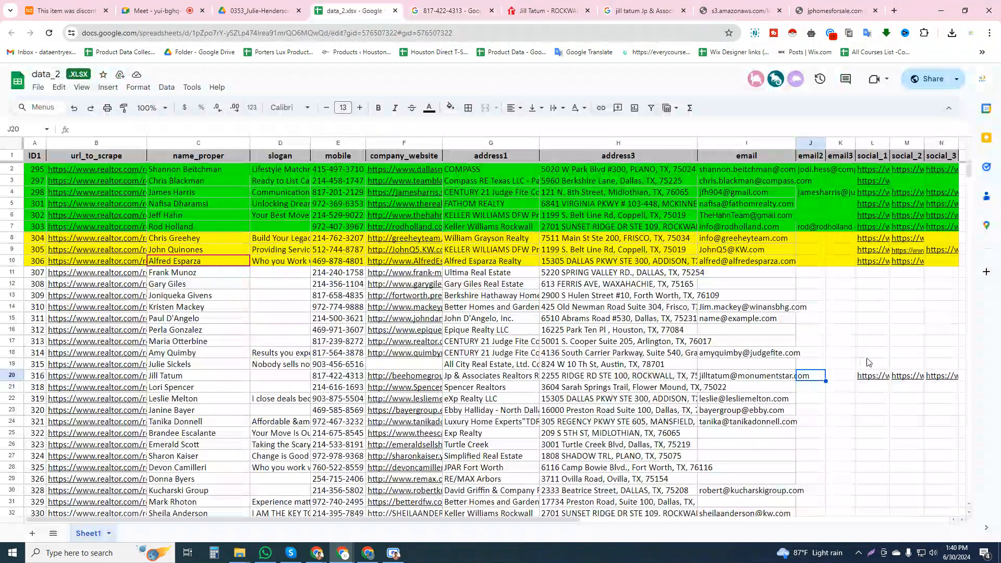
left_click(452, 11)
scroll(264, 300, "down", 2)
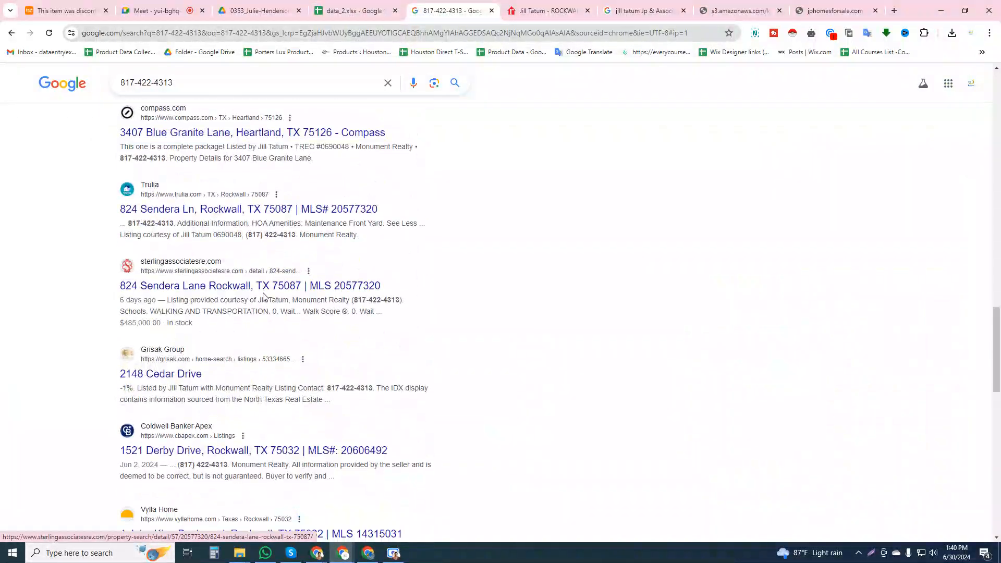
scroll(264, 294, "down", 3)
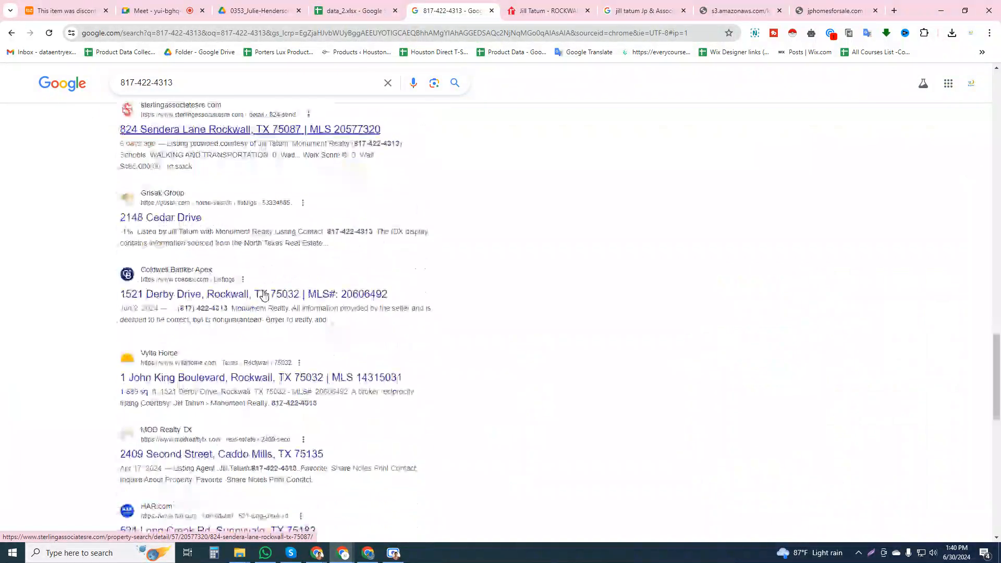
scroll(264, 295, "down", 3)
scroll(264, 295, "down", 8)
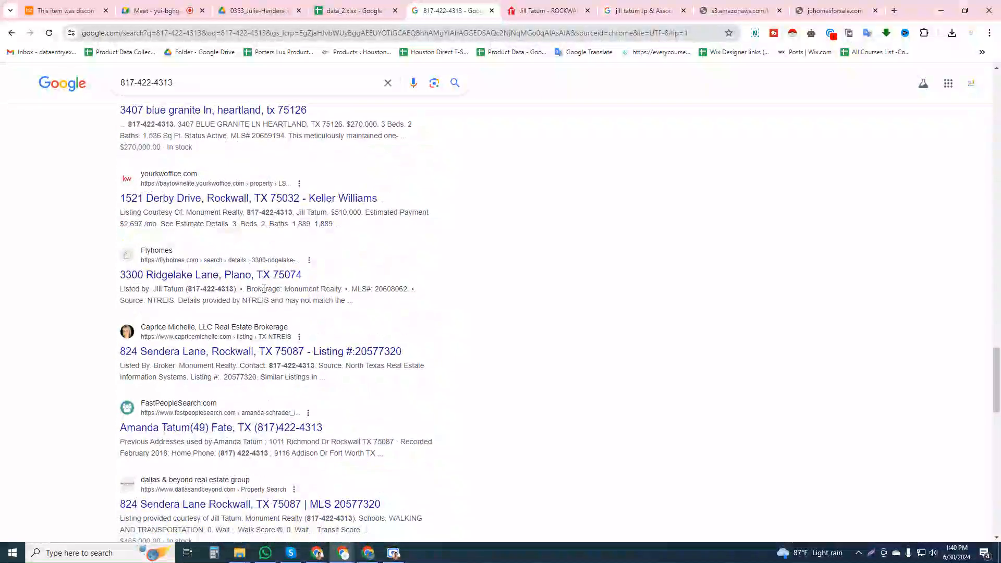
scroll(263, 292, "down", 3)
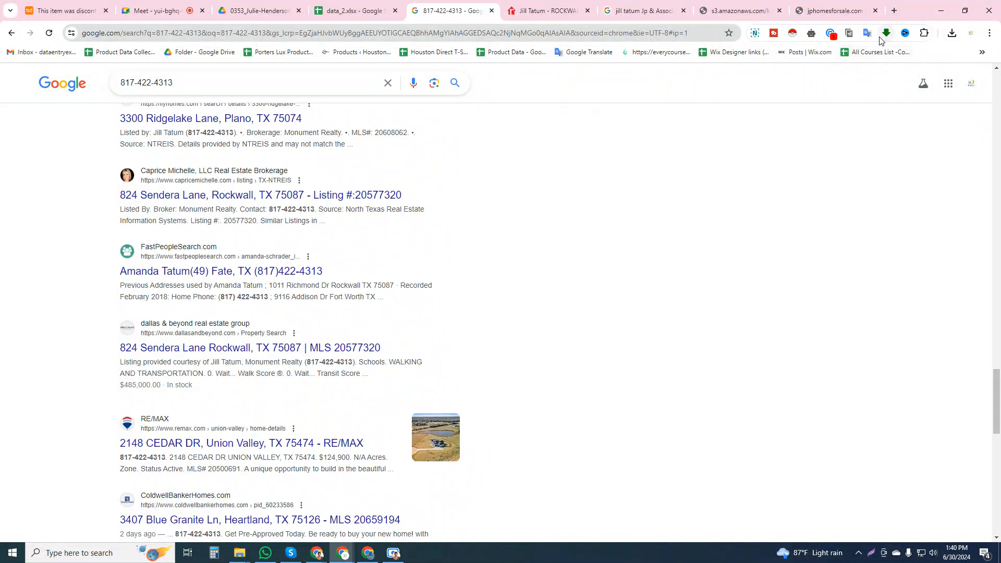
Extract the search results page's email addresses with the Email Hunter extension and compare them with row 20's email cells
left_click(830, 33)
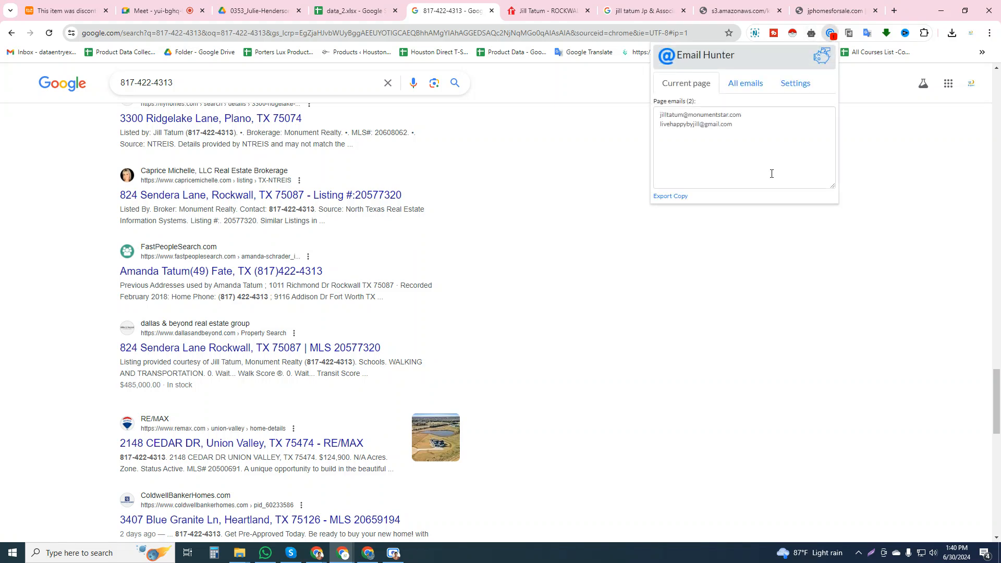
left_click_drag(749, 114, 671, 114)
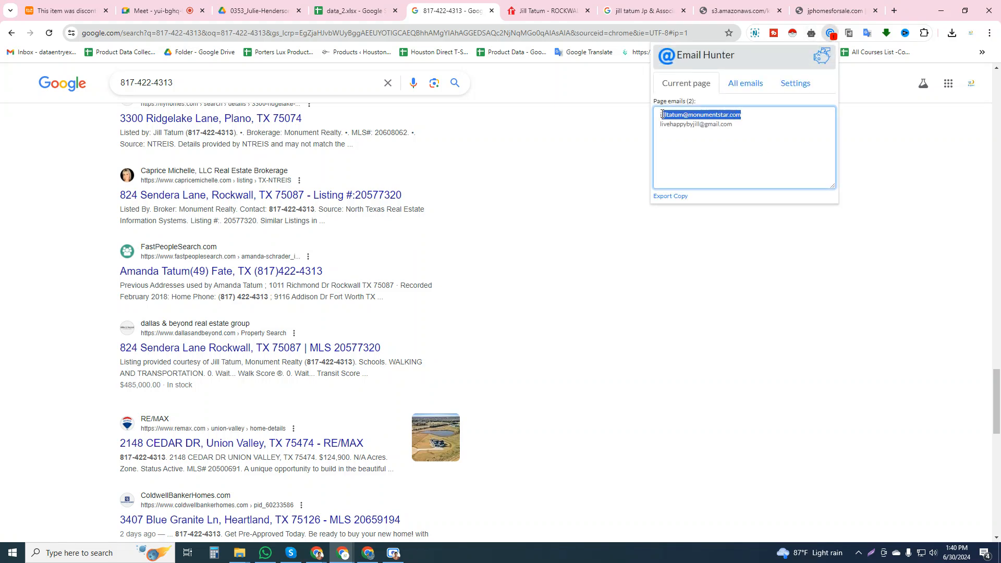
left_click(547, 11)
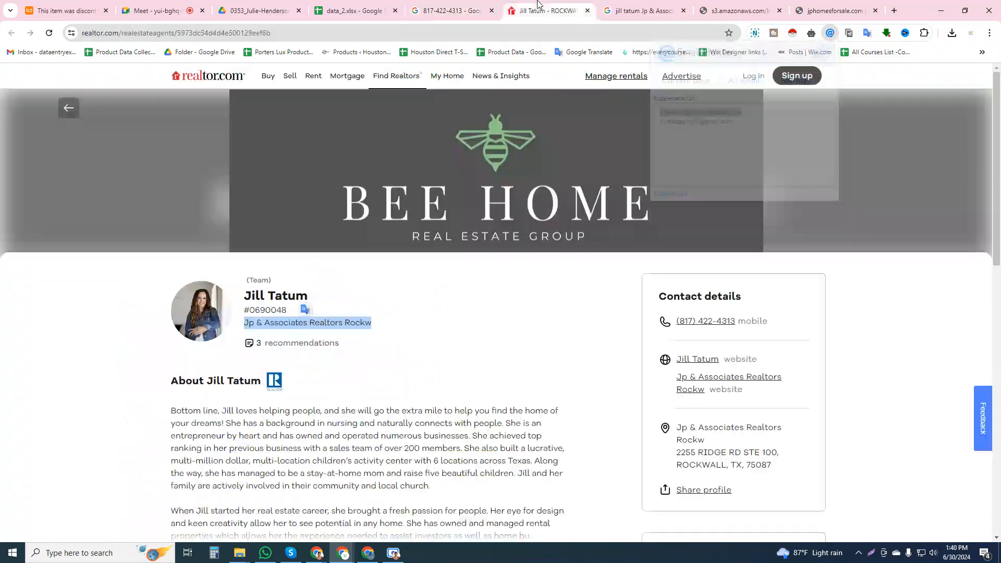
left_click(354, 10)
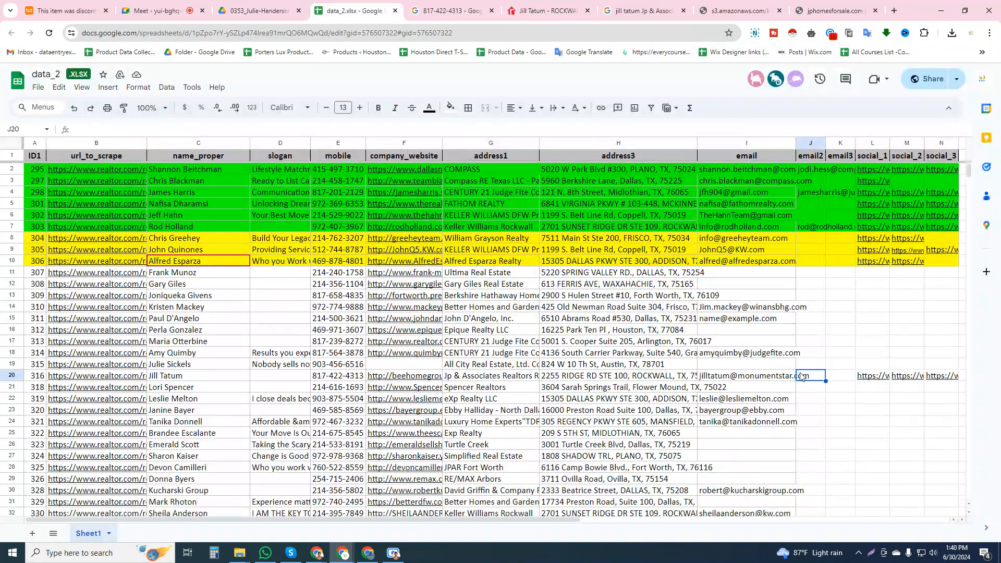
left_click_drag(802, 378, 745, 376)
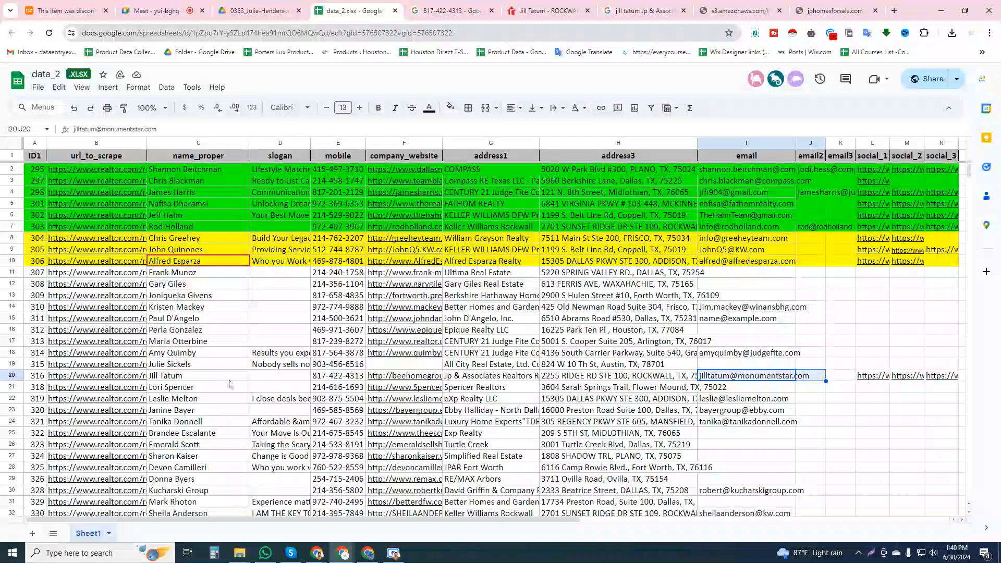
Fill cells A20:N20 with yellow and check the colour against the status legend below the data
left_click_drag(43, 379, 933, 379)
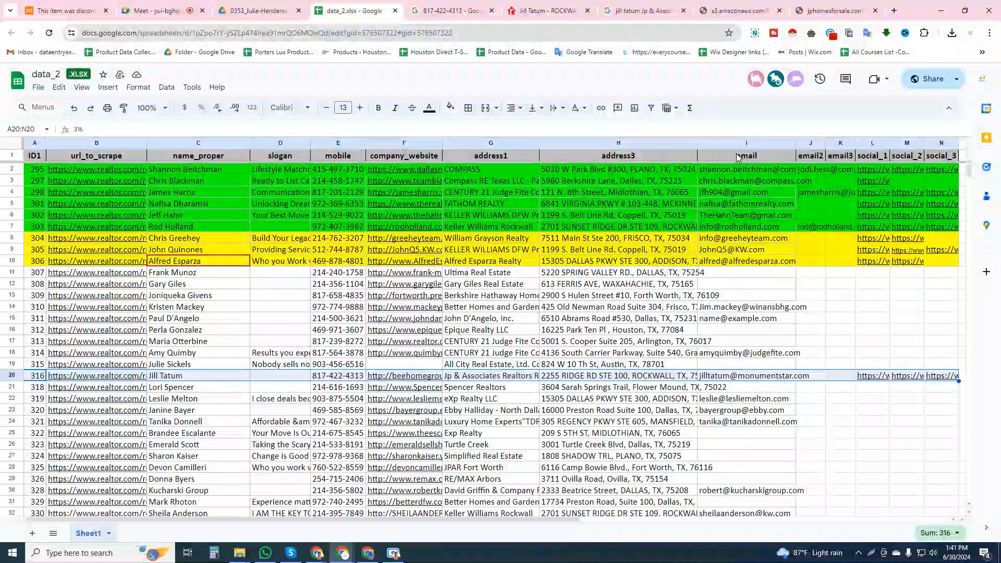
left_click(450, 107)
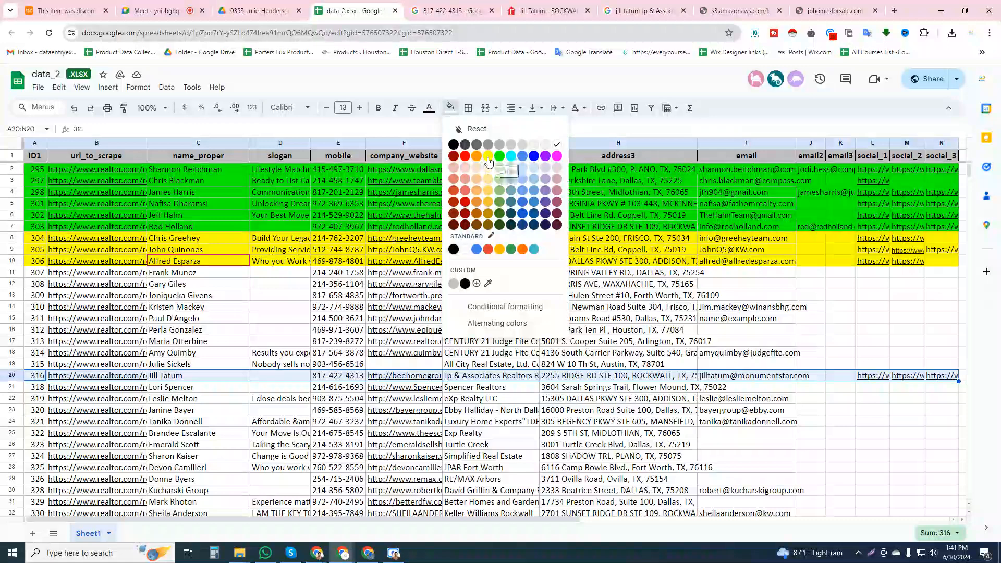
left_click(488, 157)
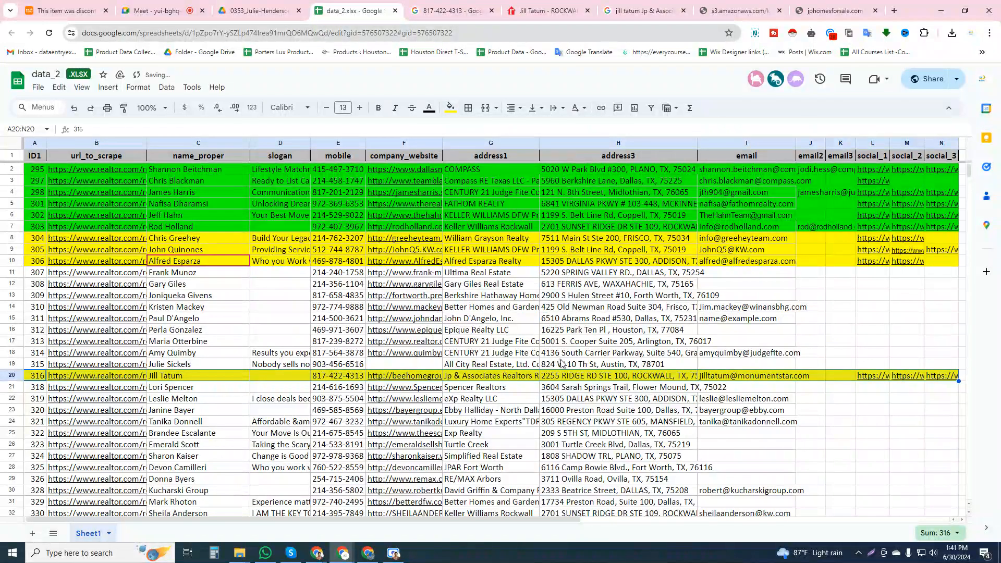
left_click(580, 374)
scroll(591, 354, "down", 10)
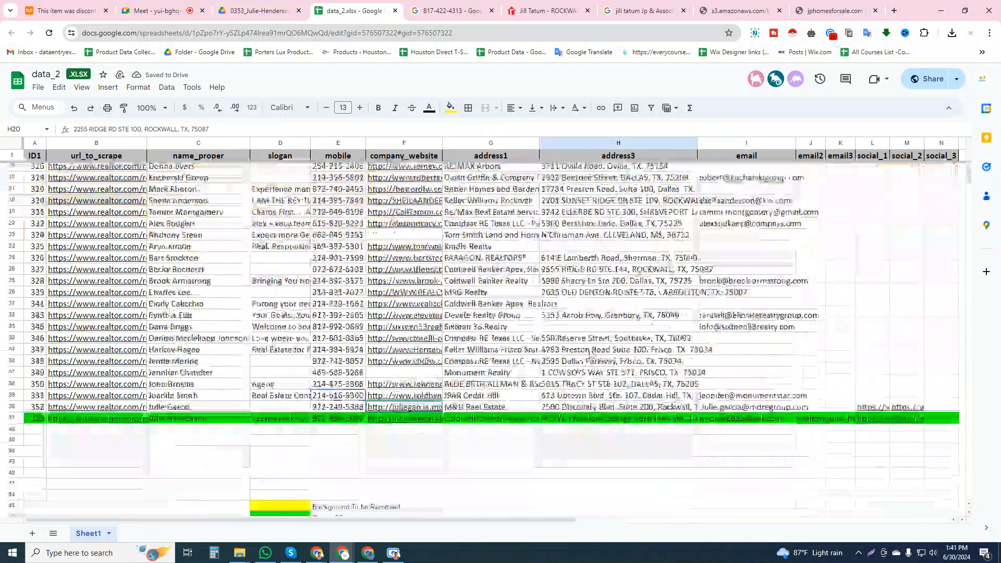
scroll(590, 353, "up", 7)
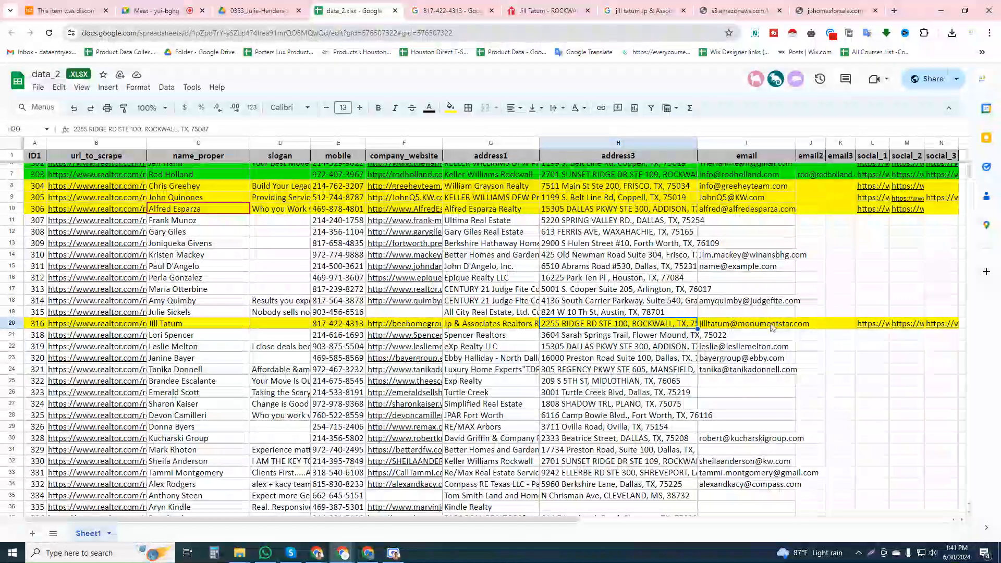
scroll(734, 372, "down", 7)
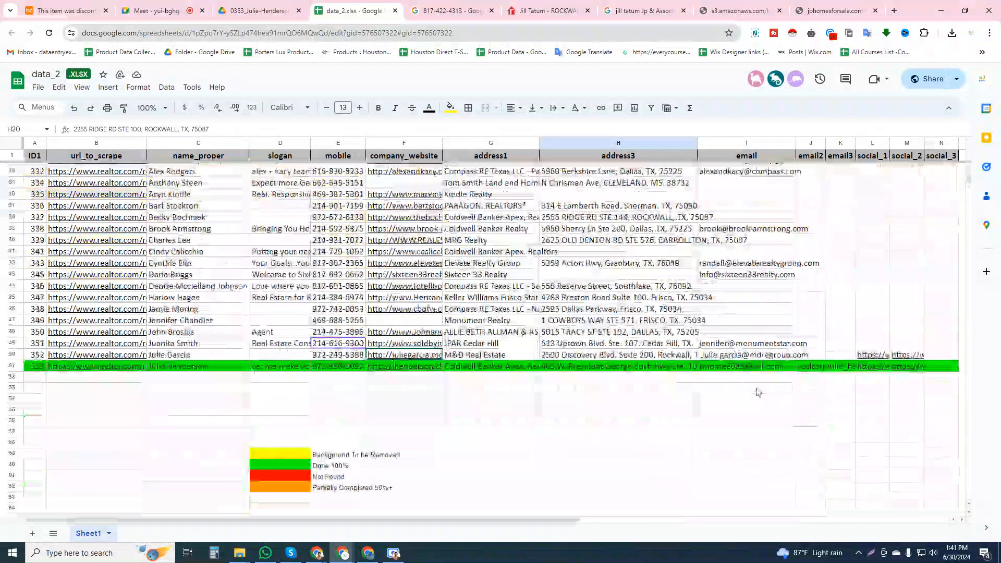
scroll(757, 392, "up", 6)
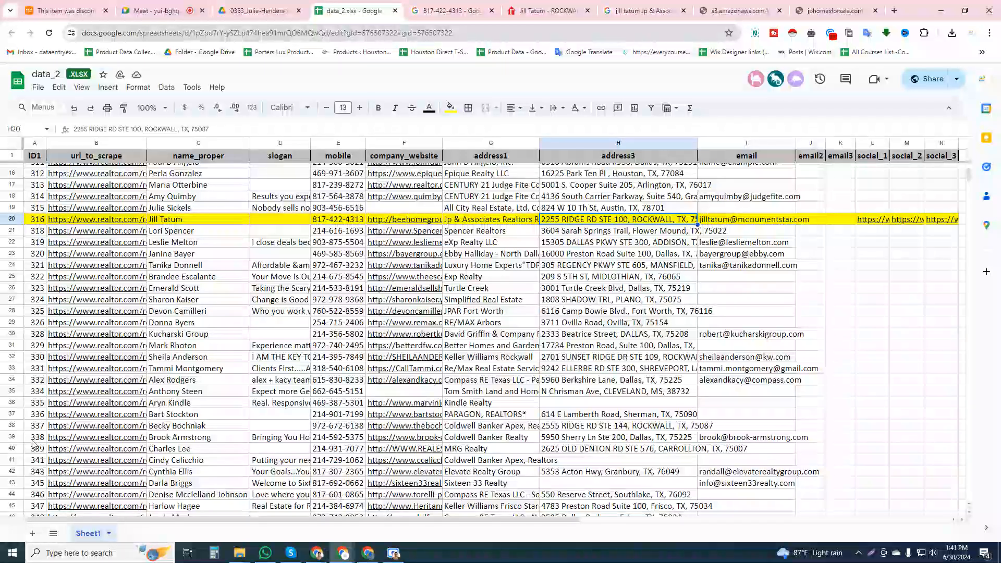
left_click(10, 450)
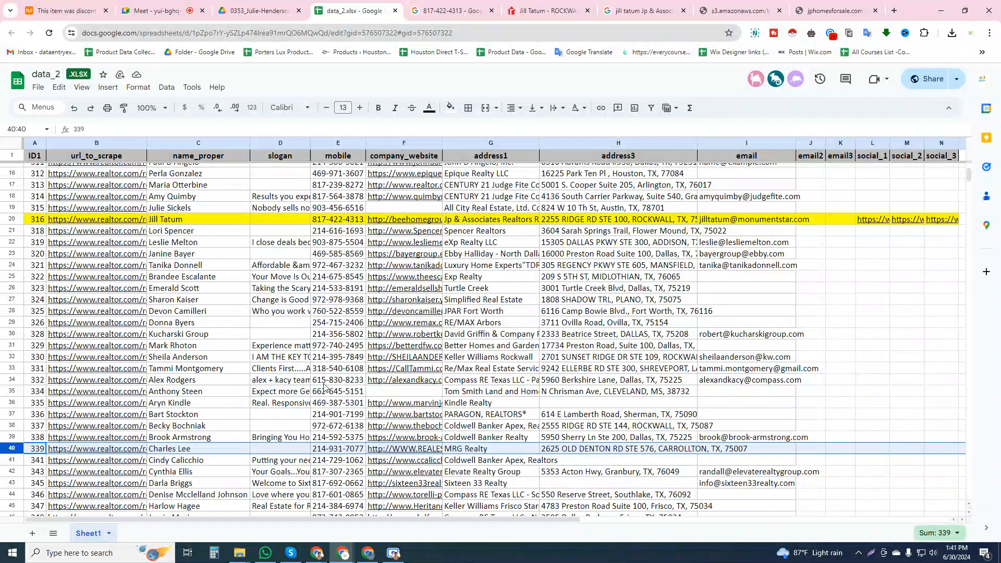
scroll(324, 386, "up", 1)
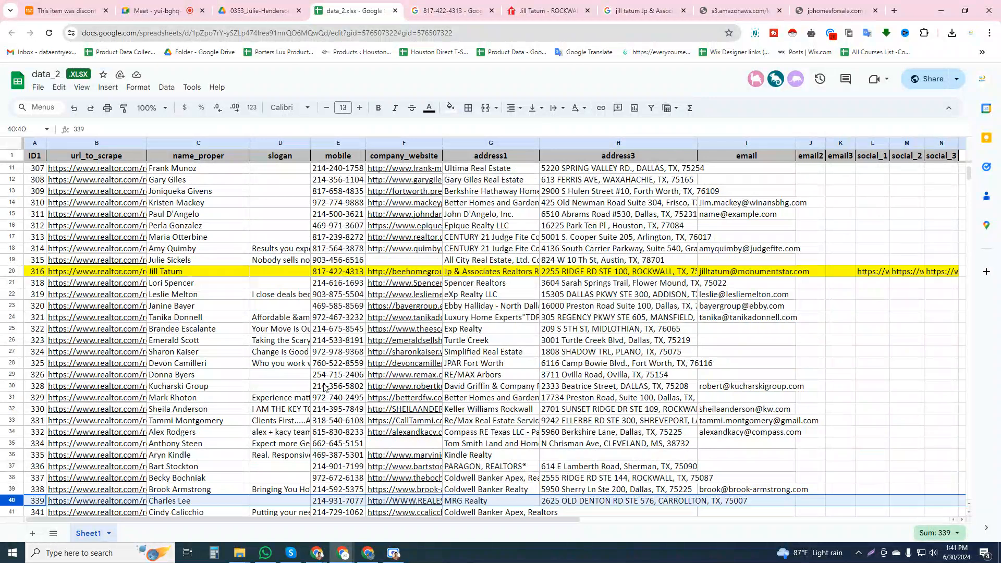
mouse_move(97, 363)
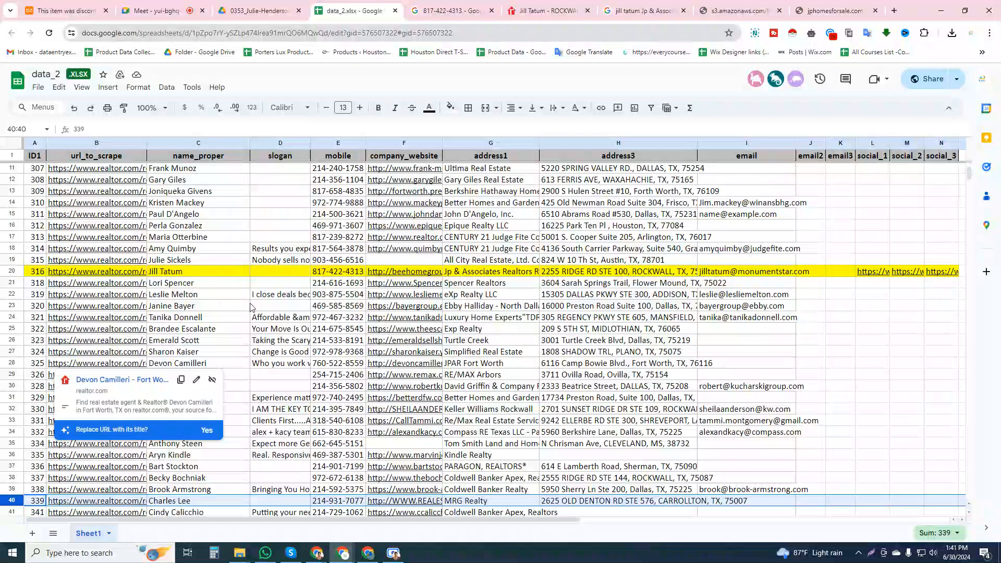
left_click(271, 287)
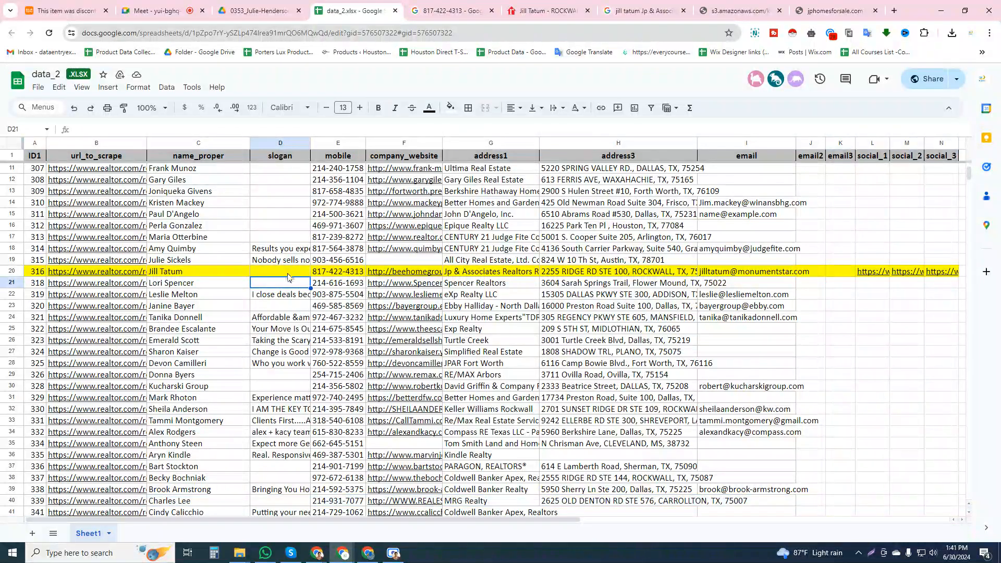
left_click(824, 274)
left_click(844, 271)
left_click(840, 260)
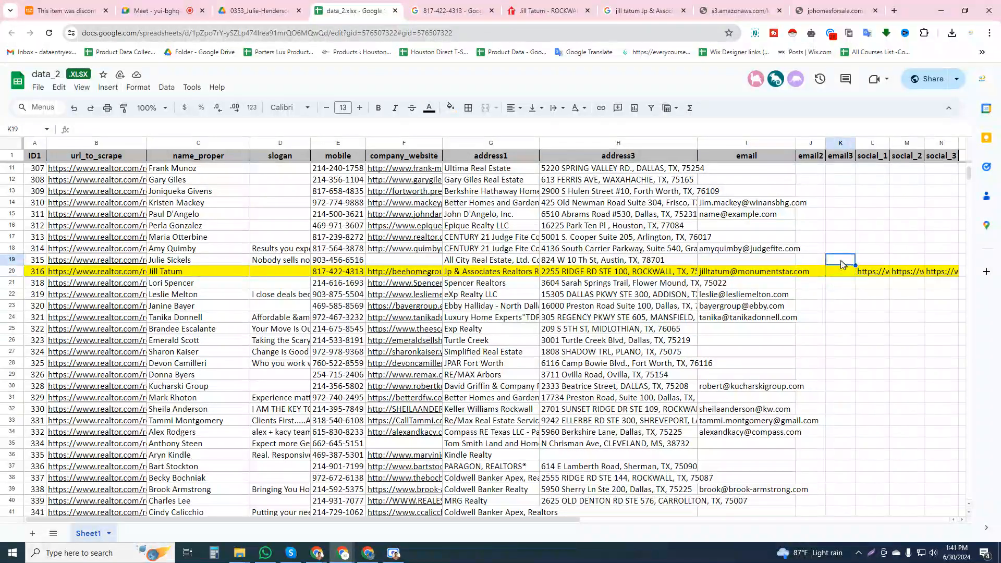
left_click(838, 248)
left_click(959, 554)
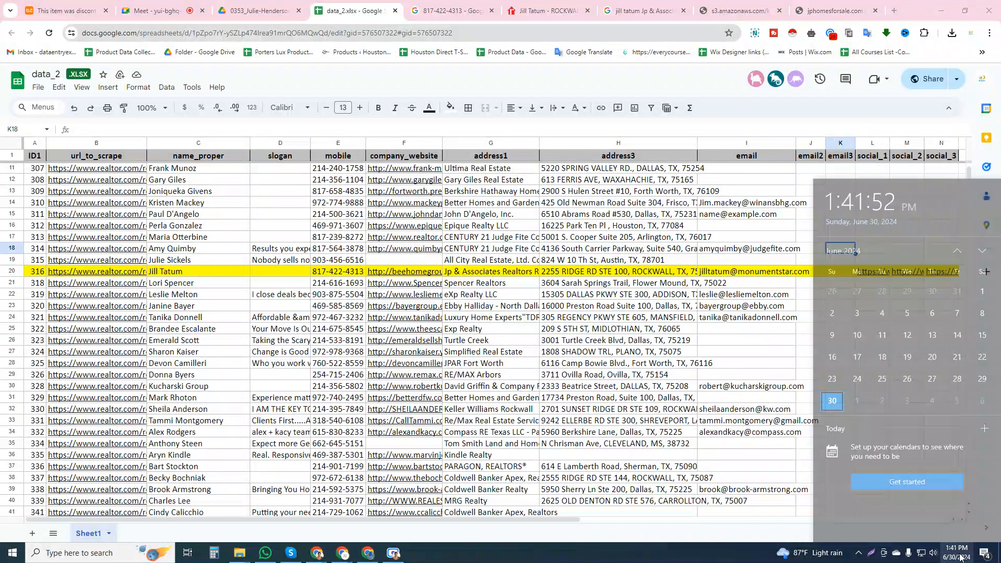
left_click(959, 557)
scroll(578, 244, "up", 3)
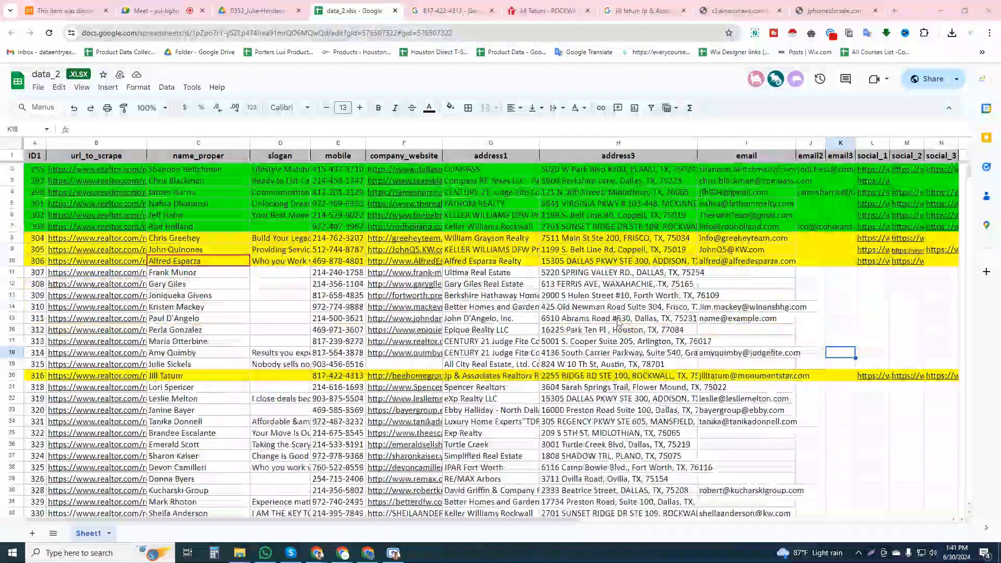
Set the font size of the social_2 link in cell M9 to 13
scroll(577, 244, "down", 7)
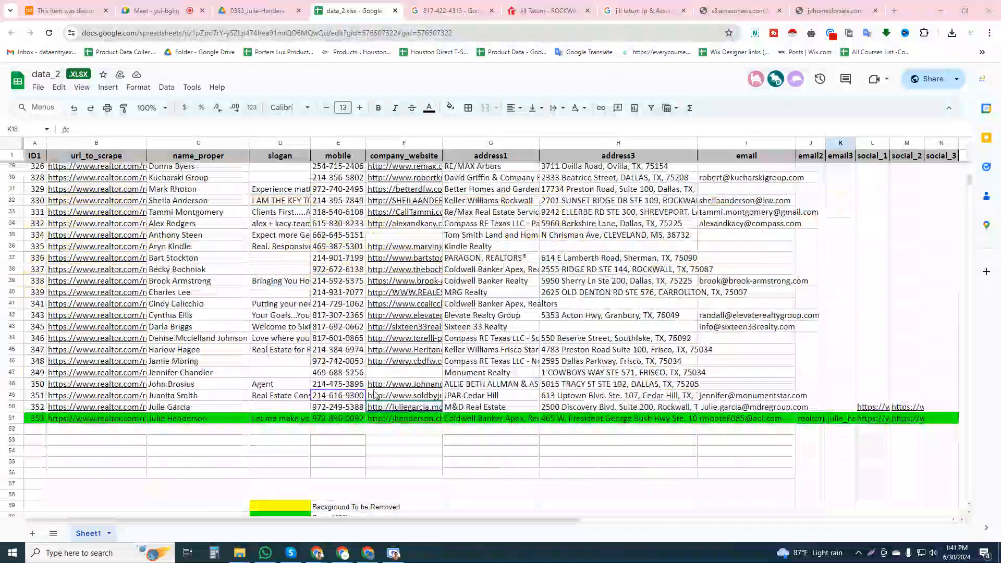
scroll(573, 261, "up", 7)
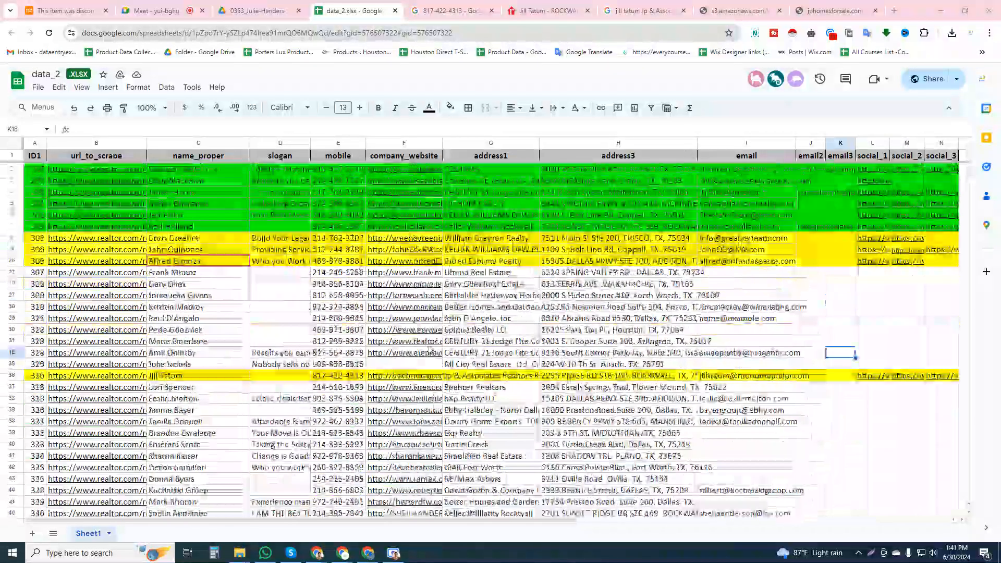
left_click(910, 251)
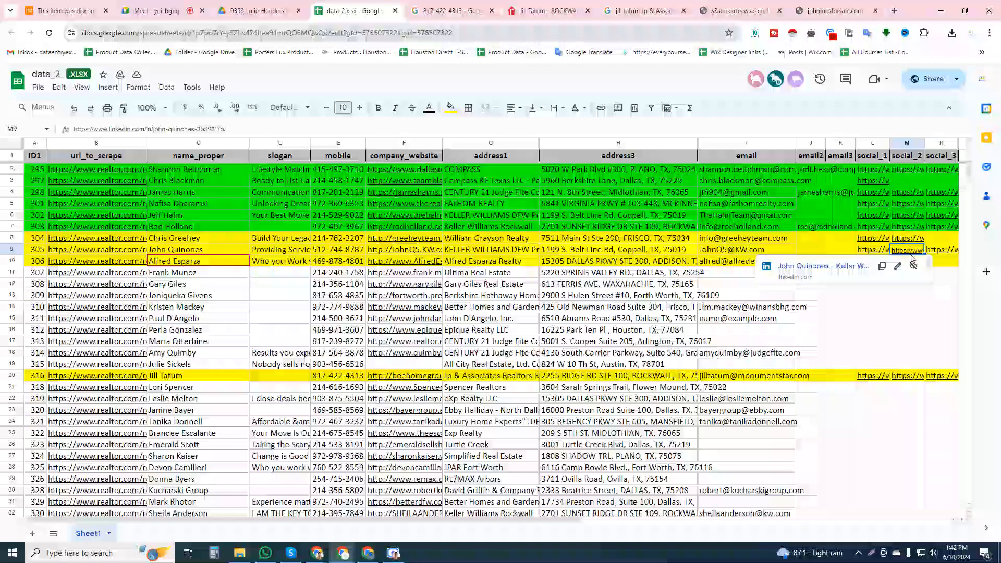
key("Up")
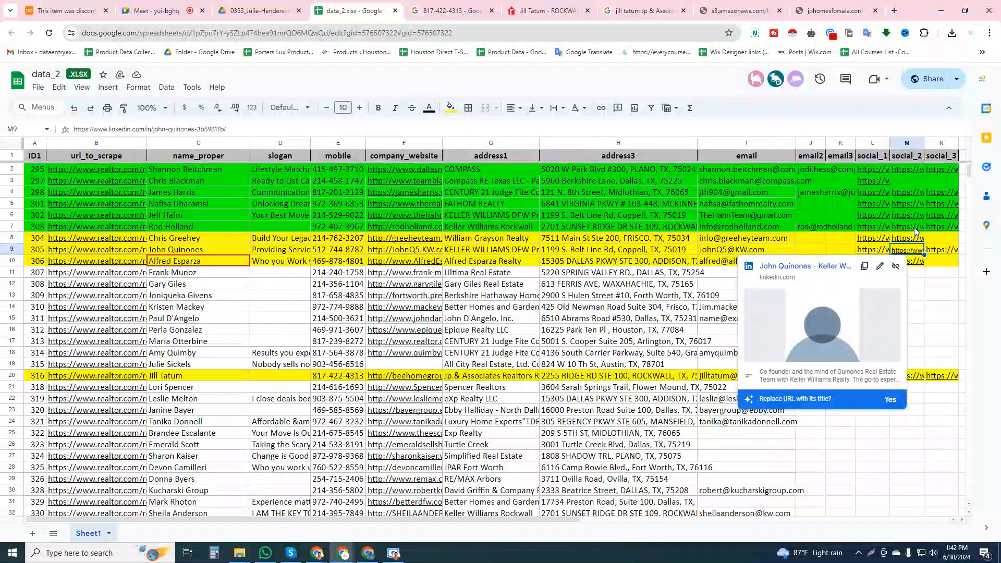
key("Up")
left_click(922, 254)
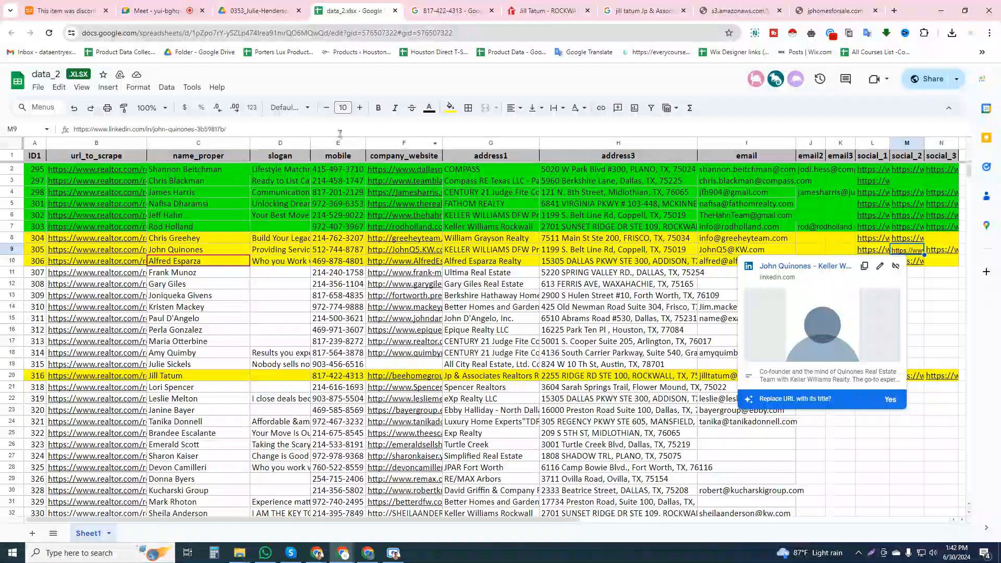
left_click(361, 108)
left_click(360, 108)
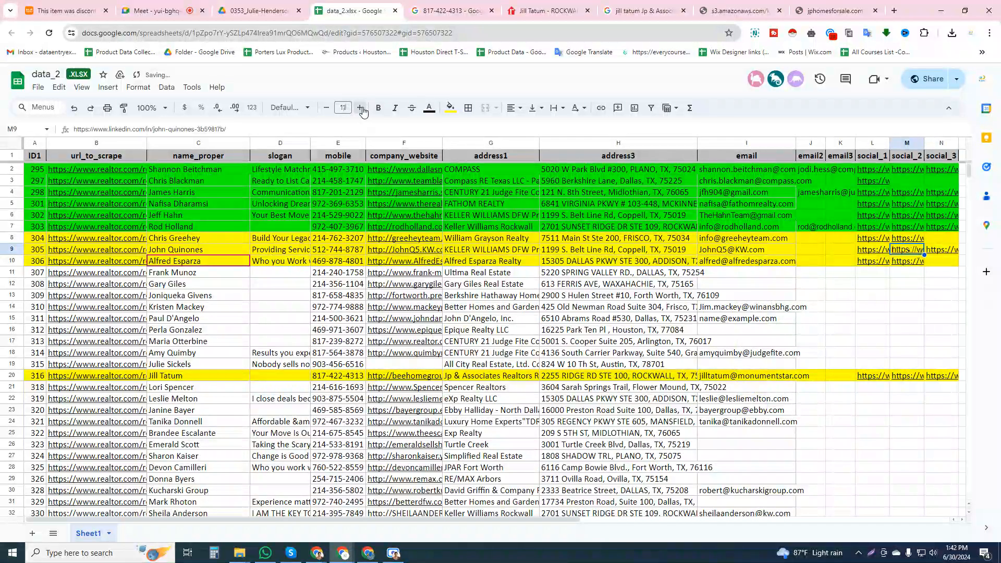
left_click(360, 107)
left_click(888, 286)
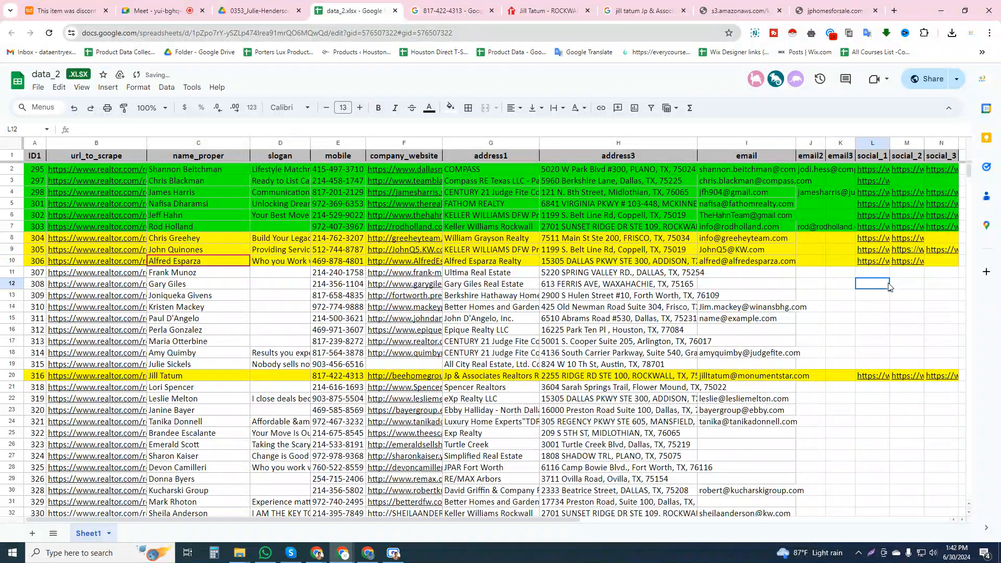
Change the font of the social_2 link in cell M9 to Calibri
left_click(912, 240)
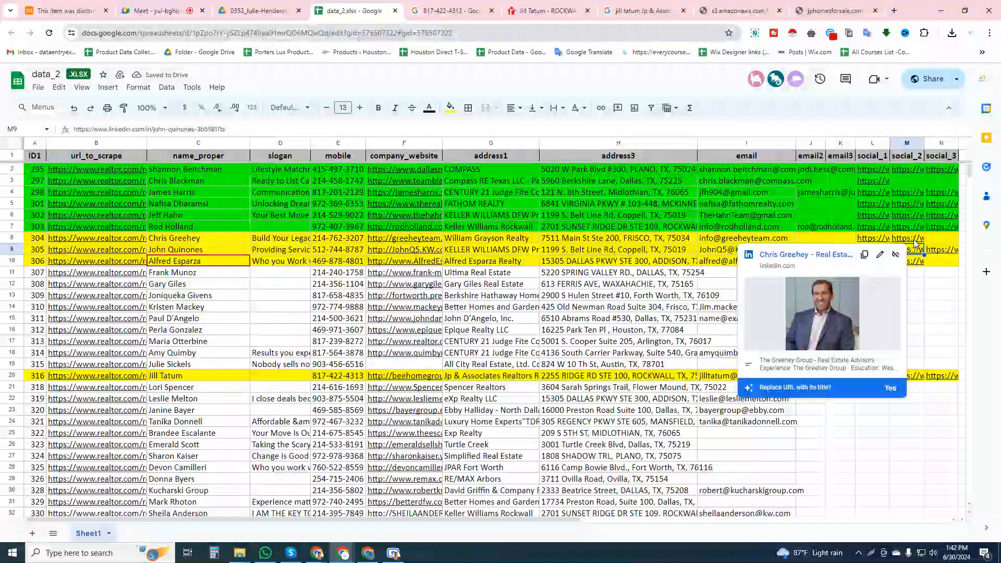
left_click(916, 250)
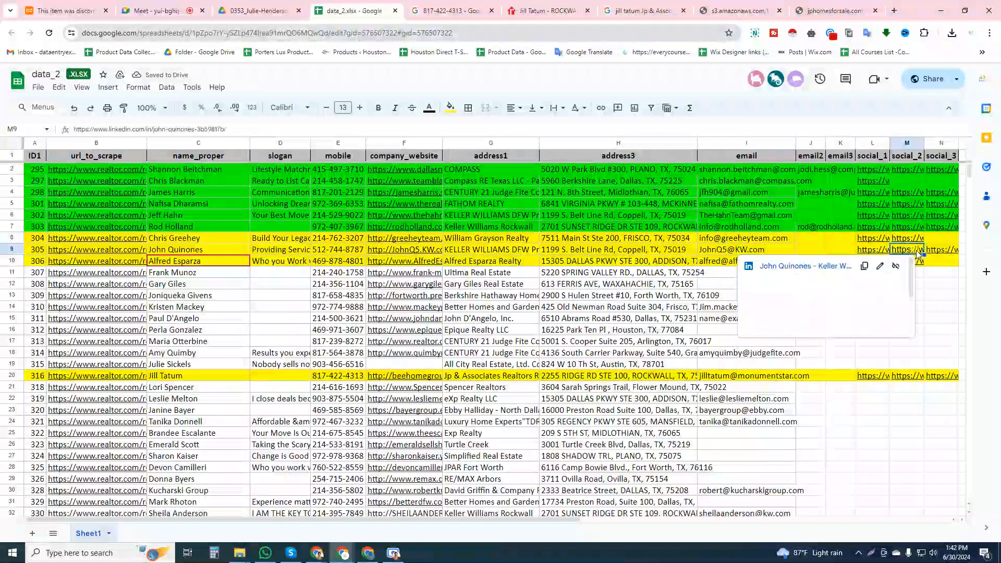
left_click(307, 109)
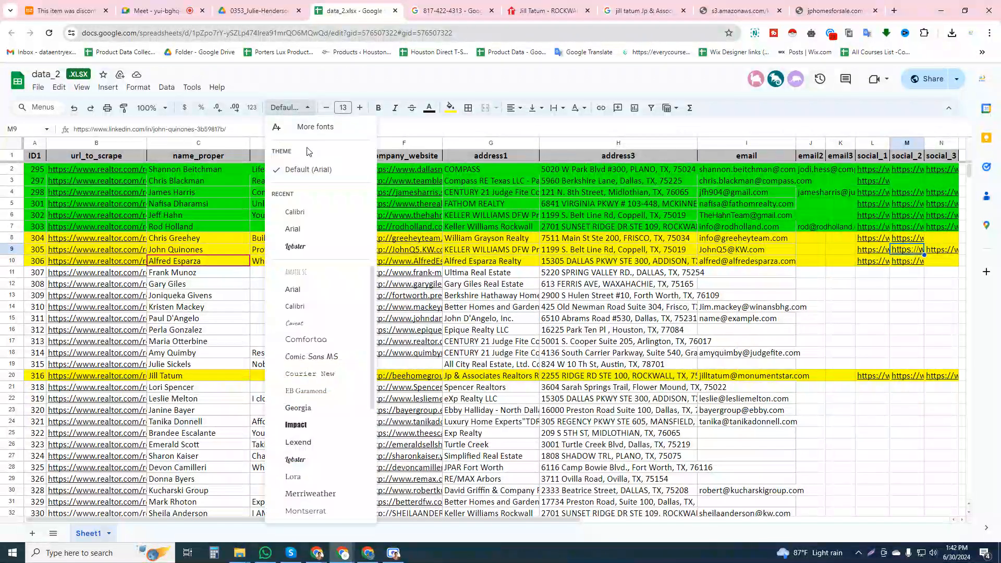
left_click(310, 214)
left_click(863, 297)
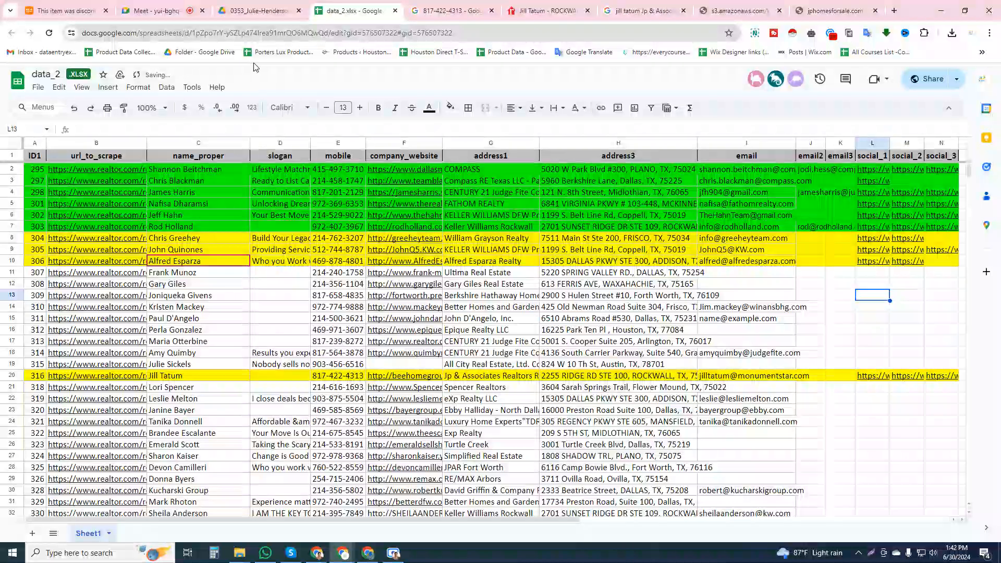
Switch to WhatsApp and view the member list of the Data Collection work group
left_click(268, 35)
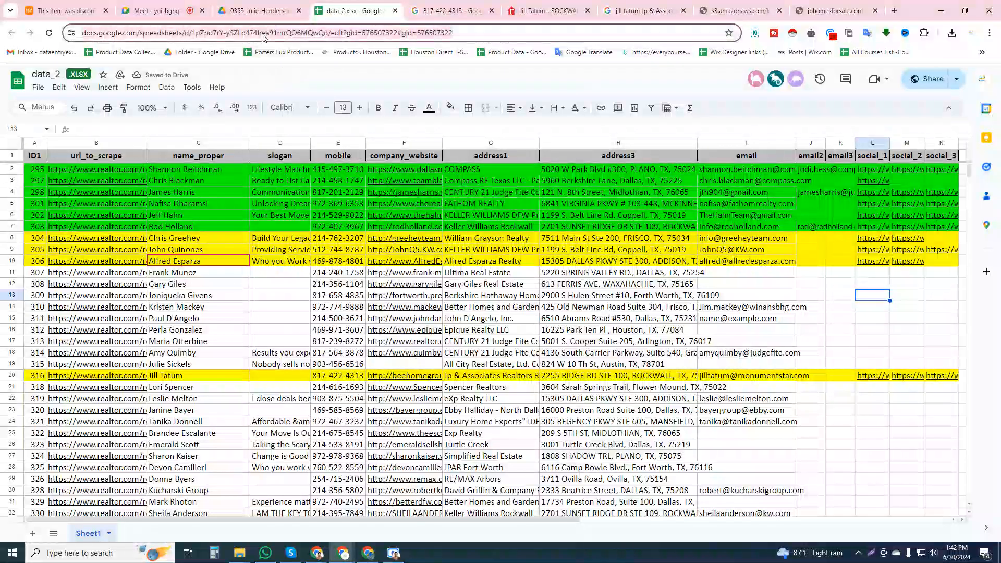
left_click(266, 553)
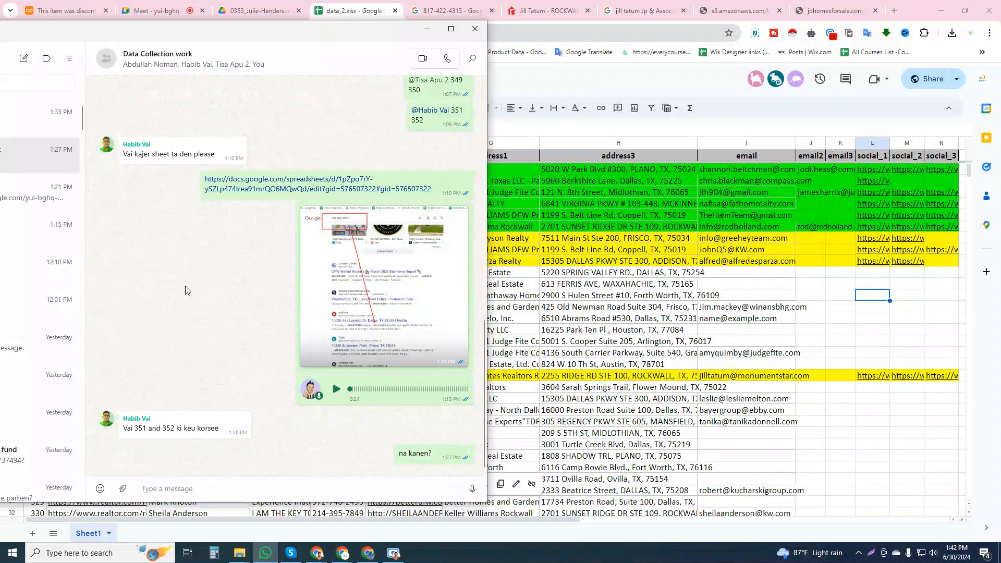
left_click(152, 60)
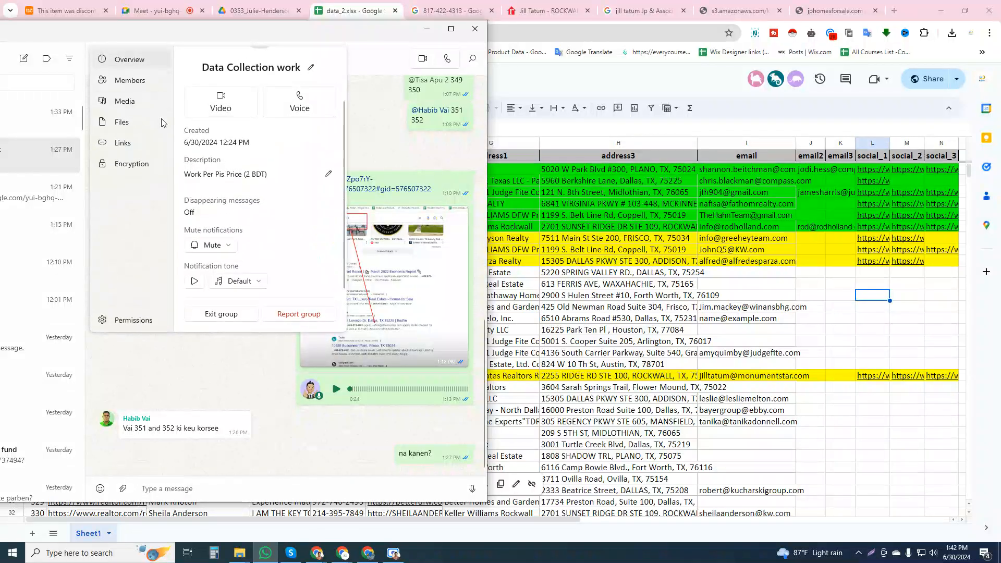
left_click(131, 80)
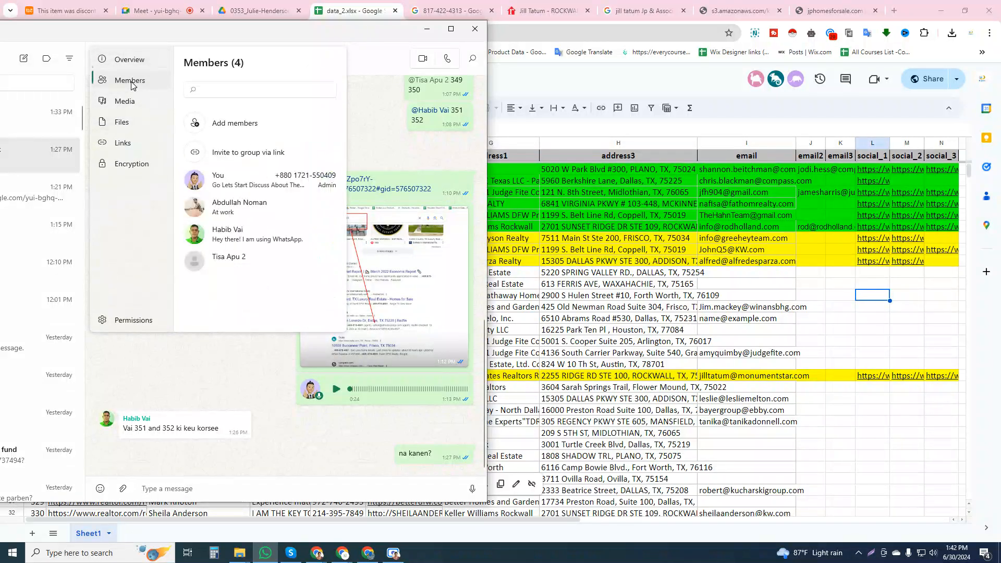
left_click(250, 95)
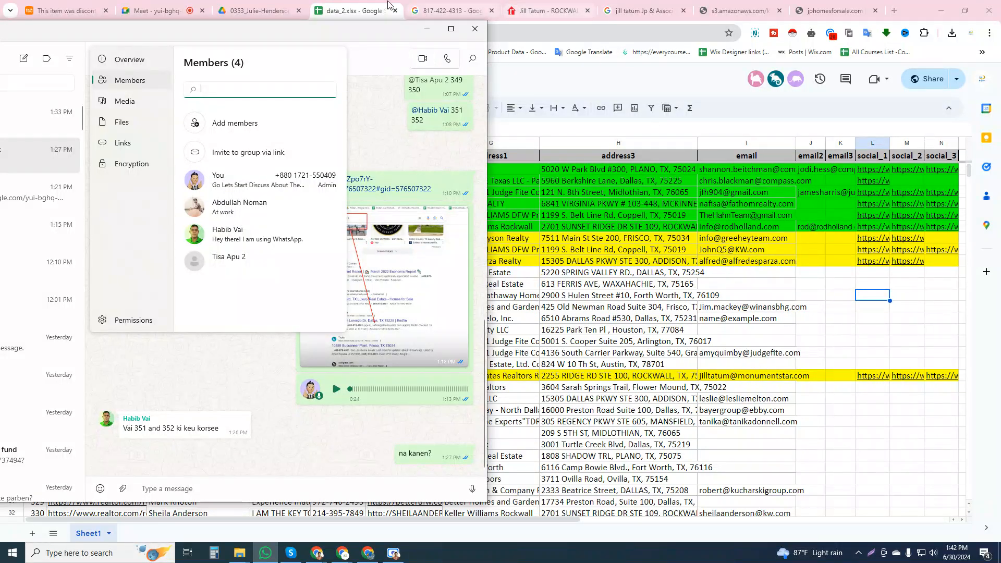
Check the agent's image folder in Google Drive, then return to the Data Collection work chat in WhatsApp and close its group info
left_click(259, 10)
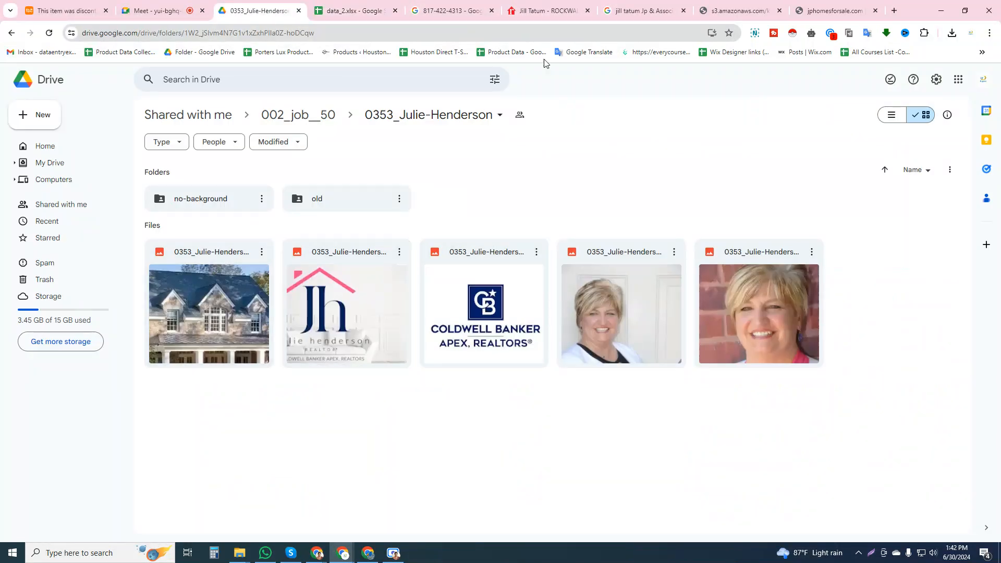
left_click(370, 7)
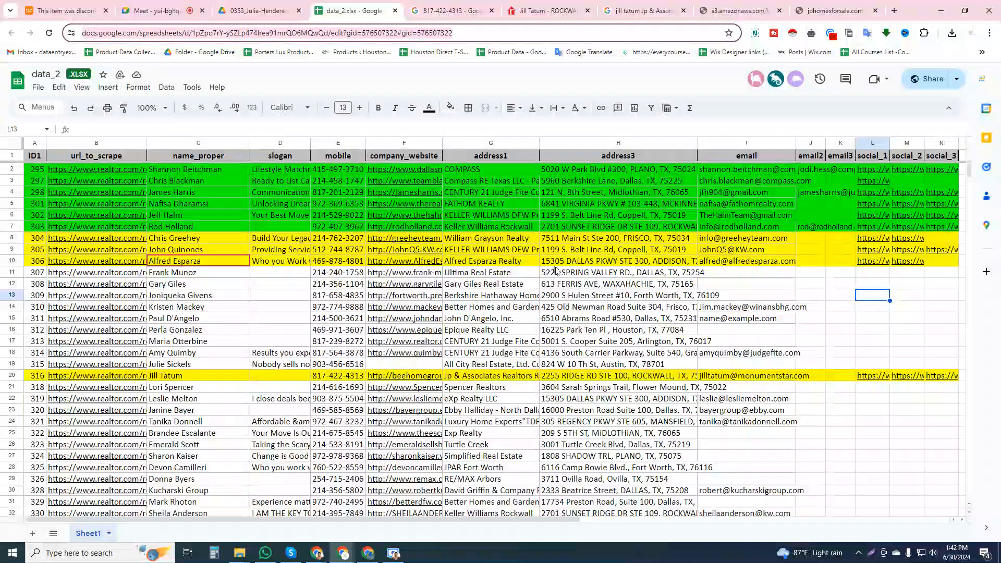
key("alt+Tab")
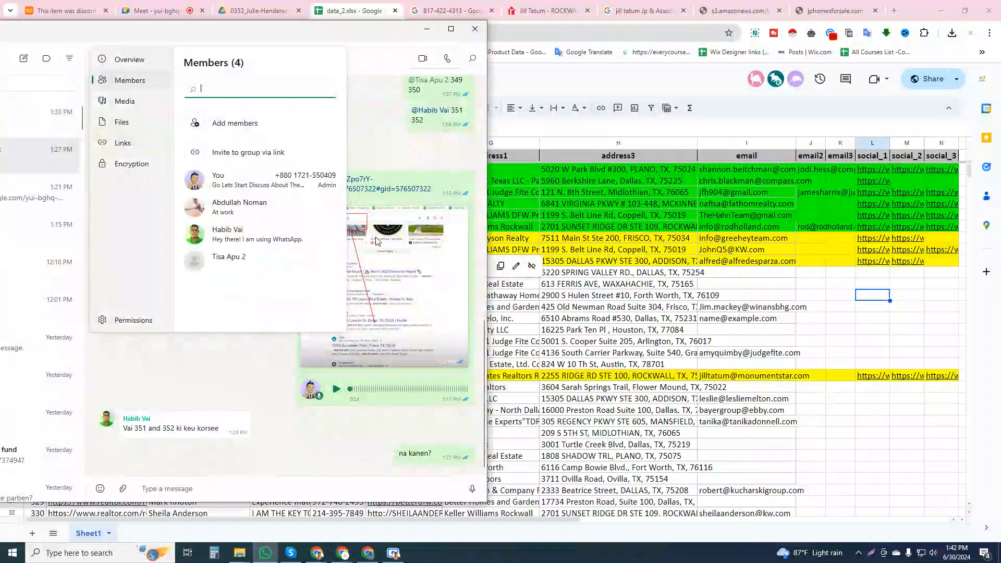
left_click(262, 400)
Copy the data_2 spreadsheet link, send it to the WhatsApp contact whose chat ends with a Google Meet link, and minimise WhatsApp
left_click(581, 31)
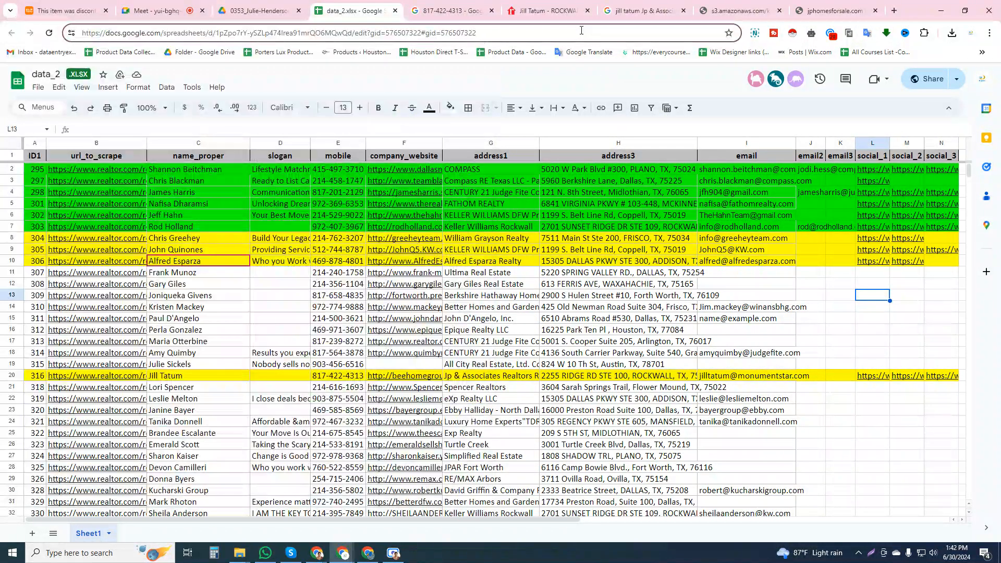
triple_click(581, 30)
key("ctrl+c")
key("alt+Tab")
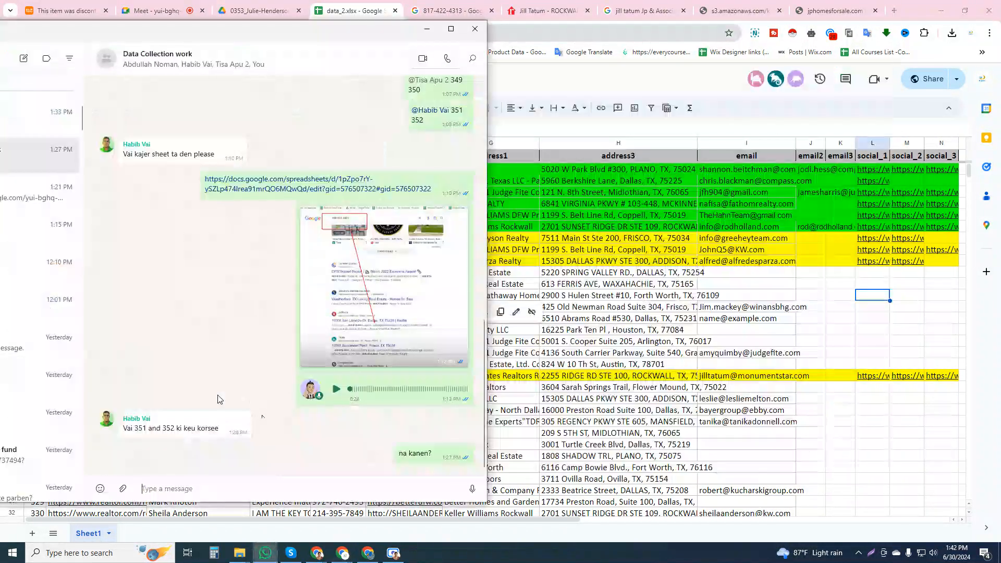
left_click(28, 126)
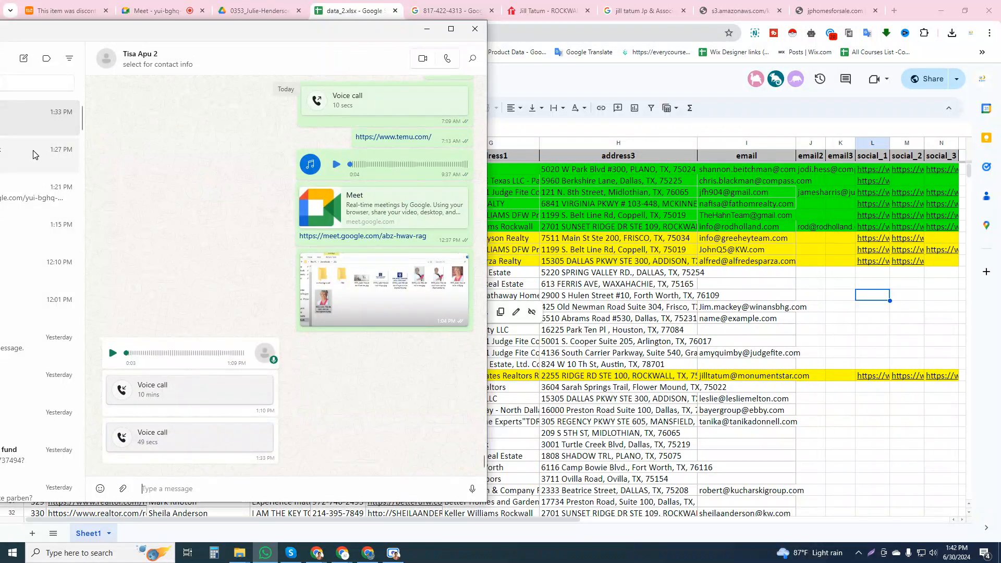
left_click(33, 154)
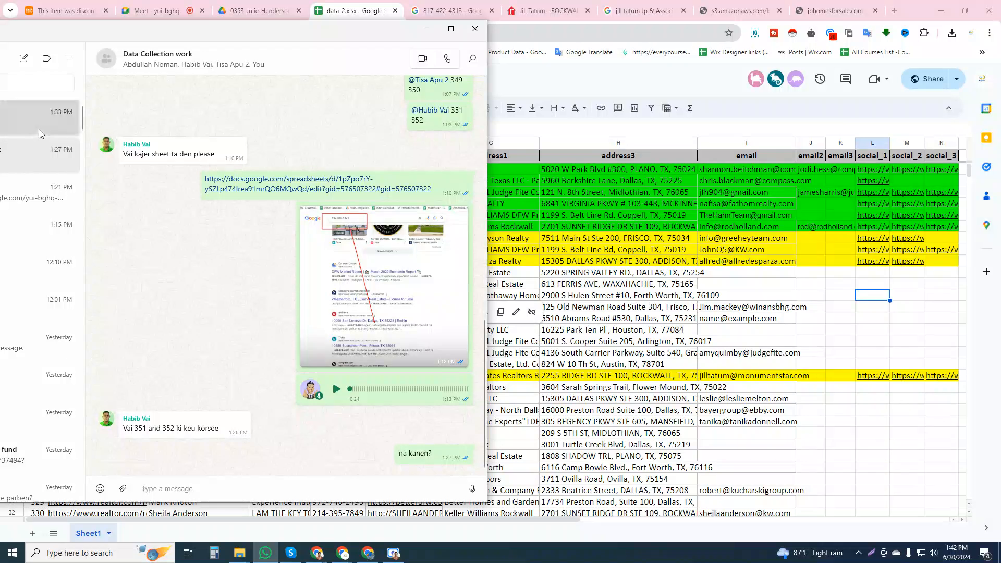
left_click(39, 131)
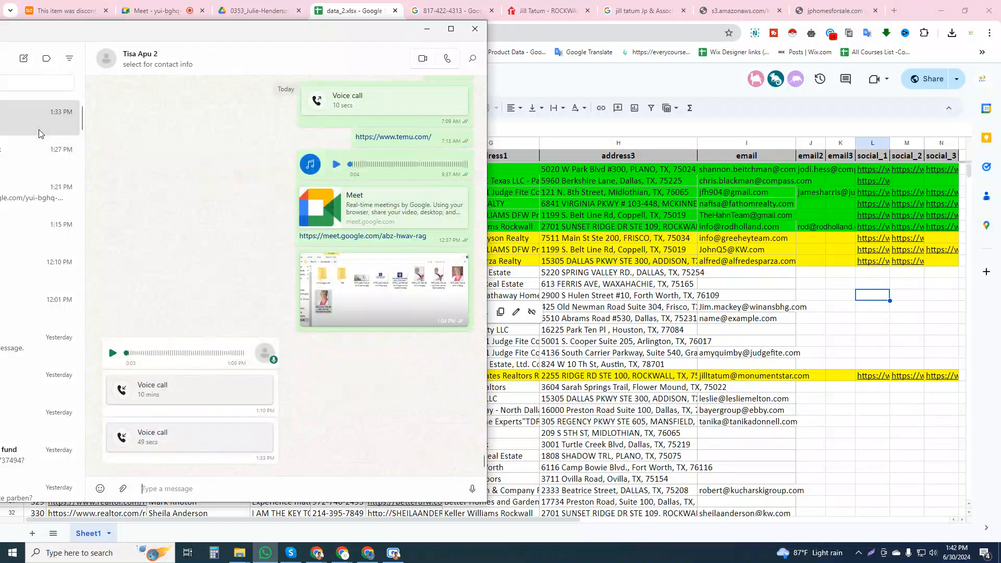
left_click(34, 188)
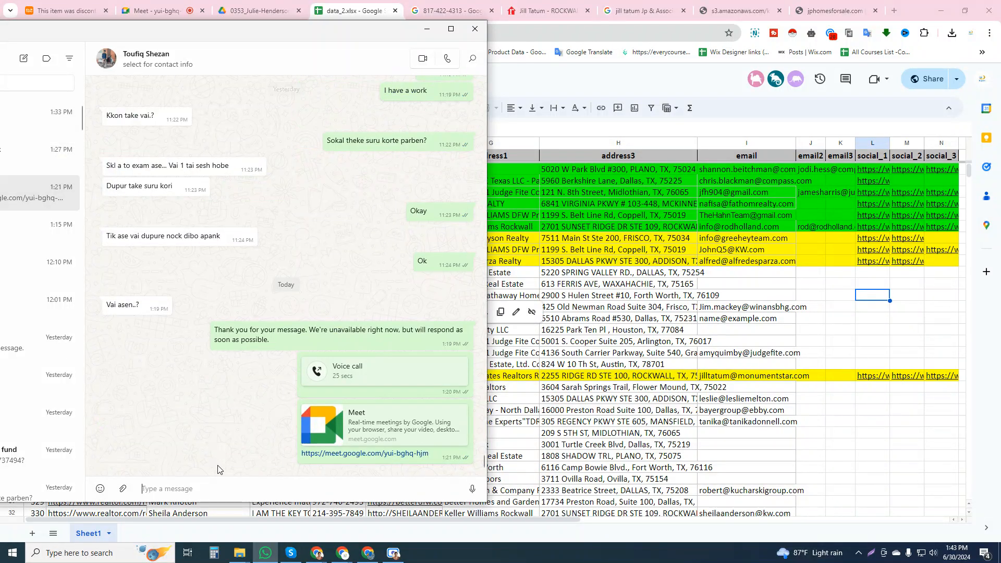
key("ctrl+v")
key("Return")
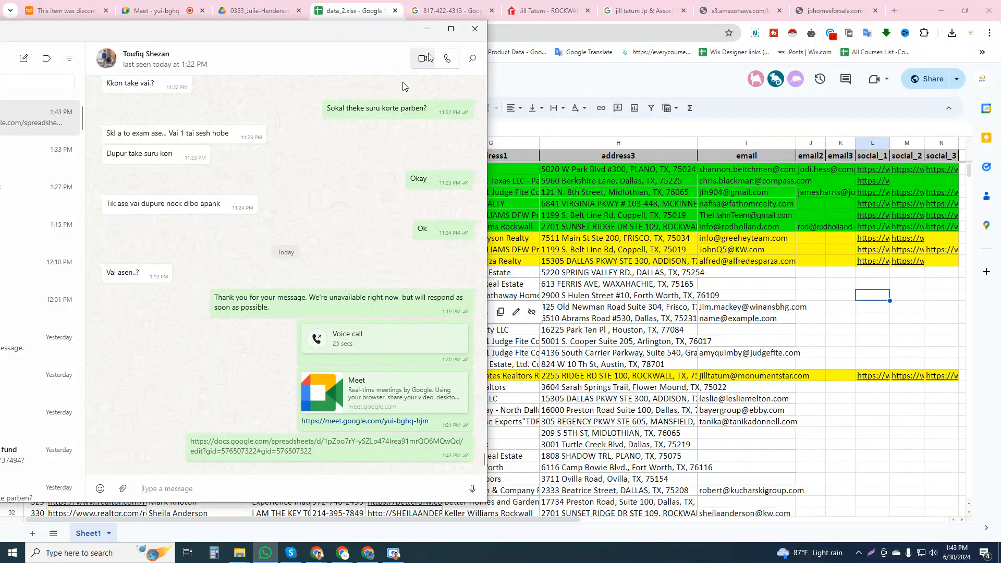
left_click(428, 30)
Review the email, email2 and email3 cells I20:K20 of the yellow row 20
left_click(812, 320)
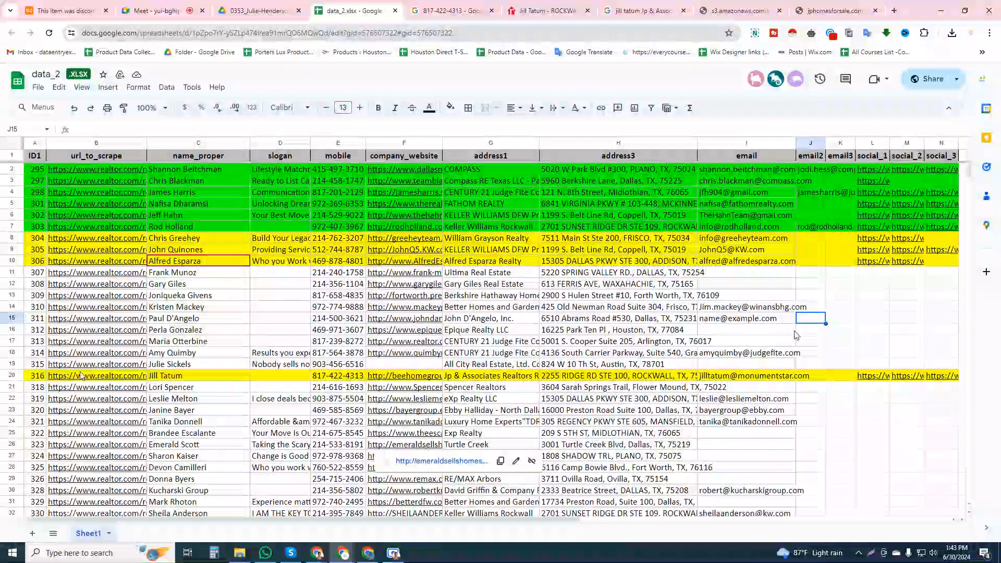
left_click(272, 390)
left_click(745, 375)
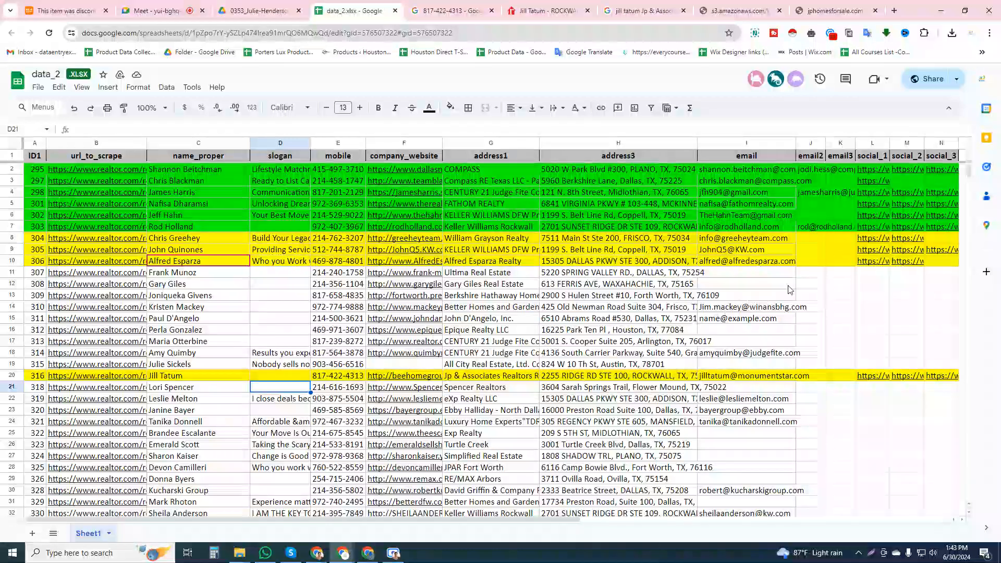
mouse_move(824, 379)
left_mouse_down()
mouse_move(933, 379)
mouse_move(840, 379)
left_mouse_up()
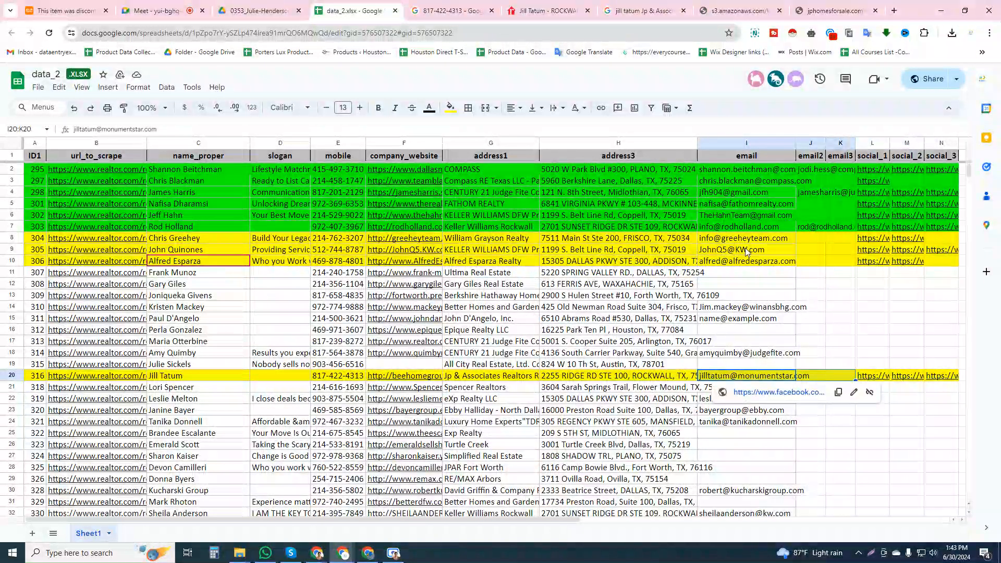
Examine the sample folder 353 in File Explorer, including its banner, logo and new photo files and the old subfolder
mouse_move(239, 552)
left_click(192, 512)
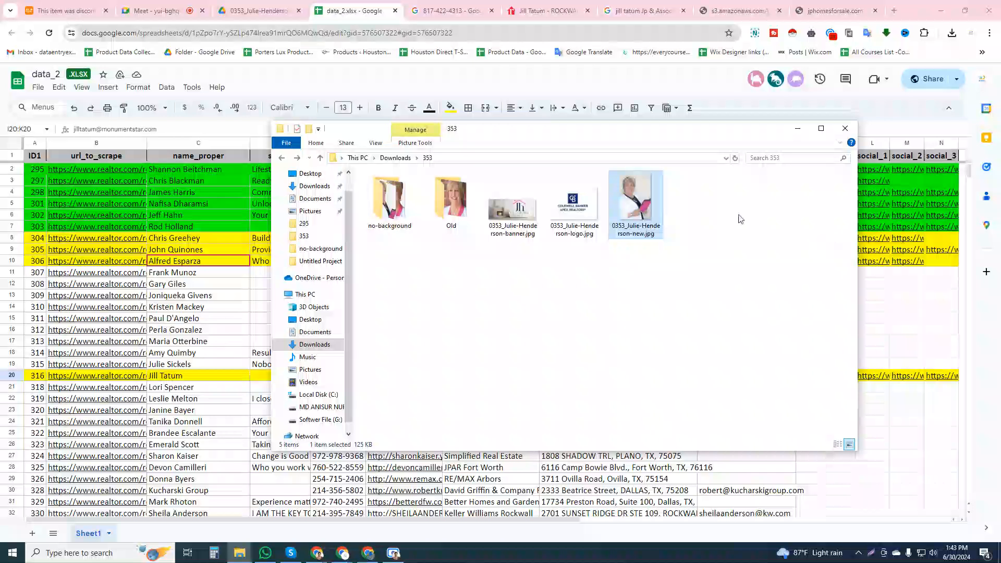
left_click_drag(504, 250, 630, 229)
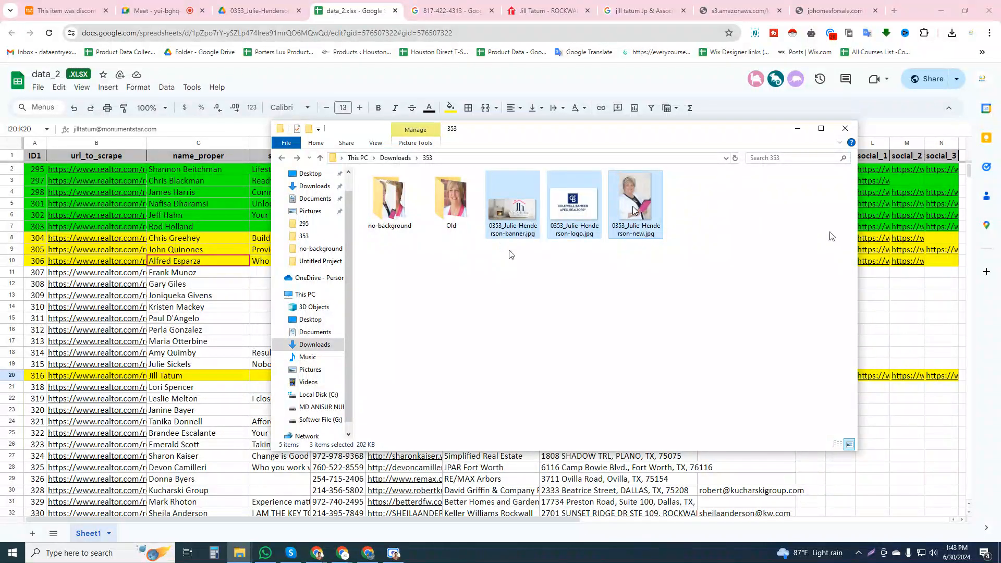
left_click(439, 205)
double_click(439, 206)
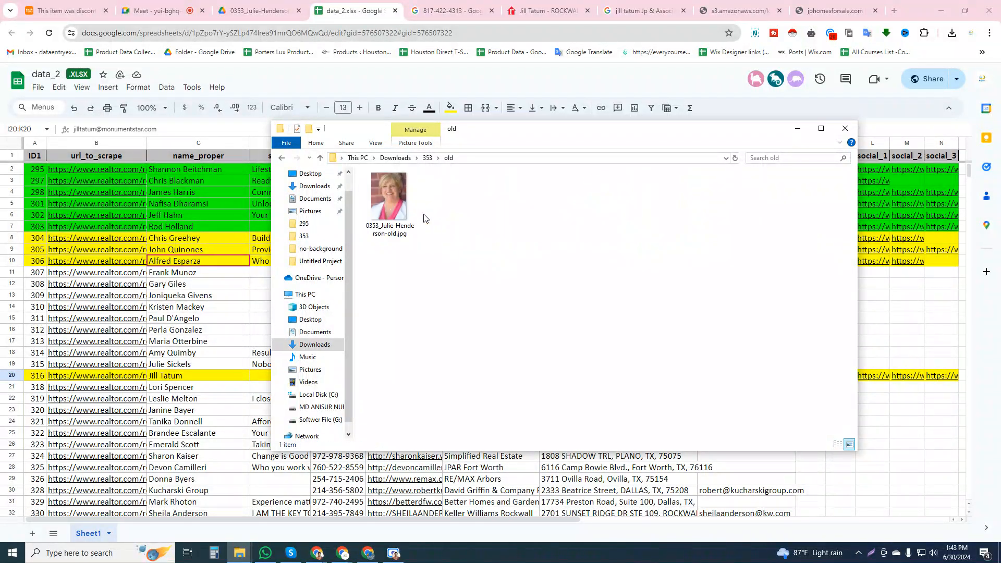
left_click(281, 158)
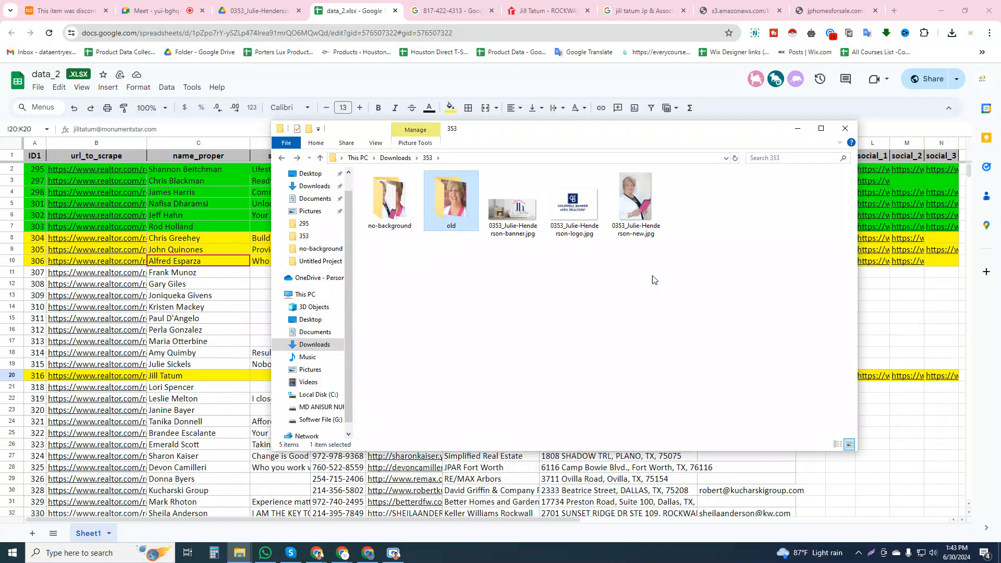
left_click_drag(417, 268, 806, 210)
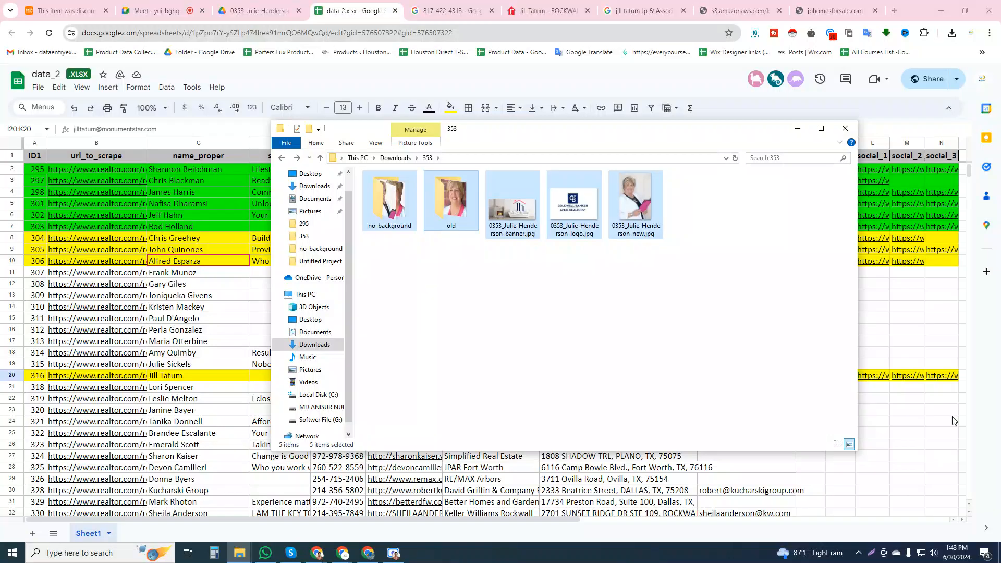
Return to the spreadsheet and review row 20's email and social link cells I20:N20
left_click(928, 388)
left_click_drag(932, 376, 753, 377)
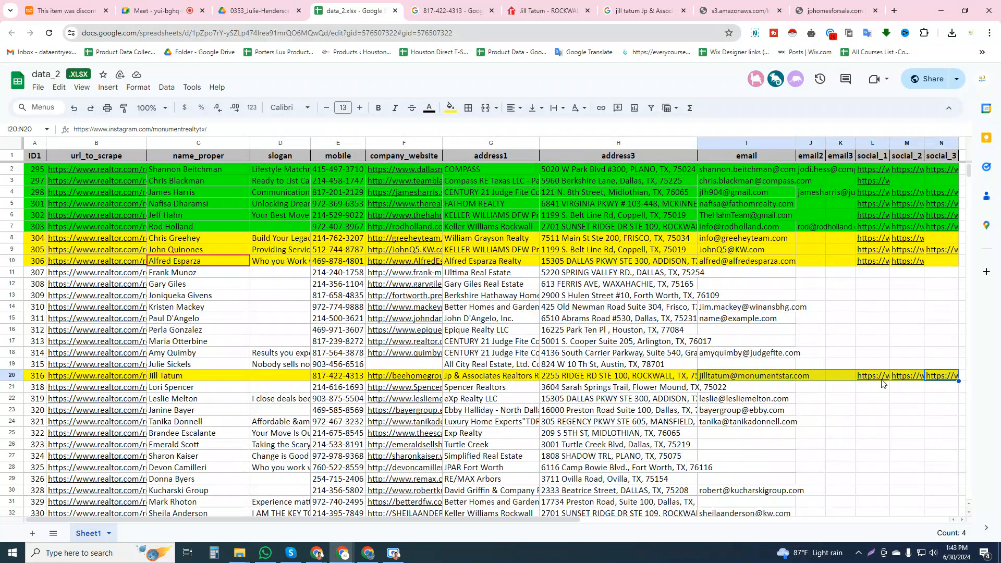
mouse_move(881, 380)
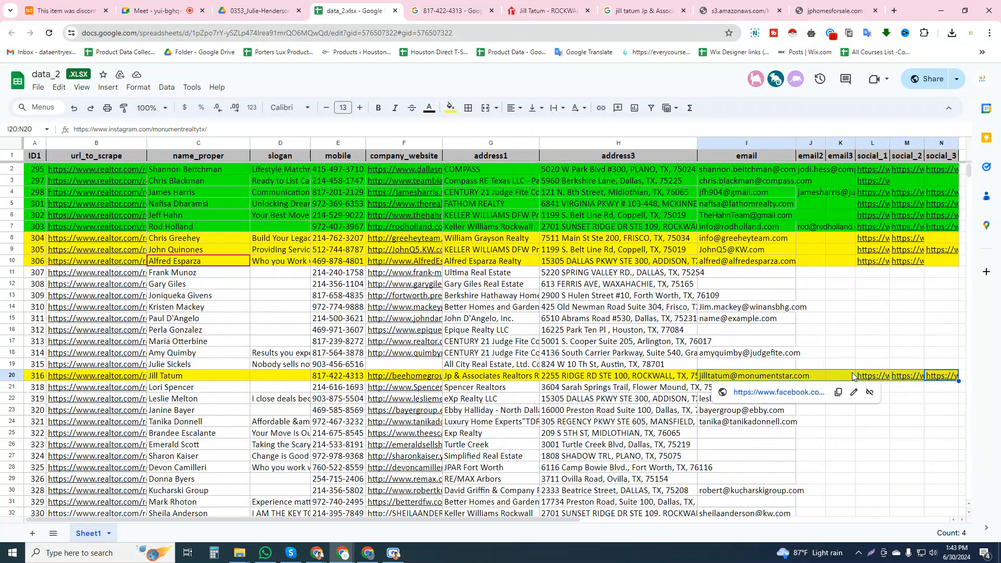